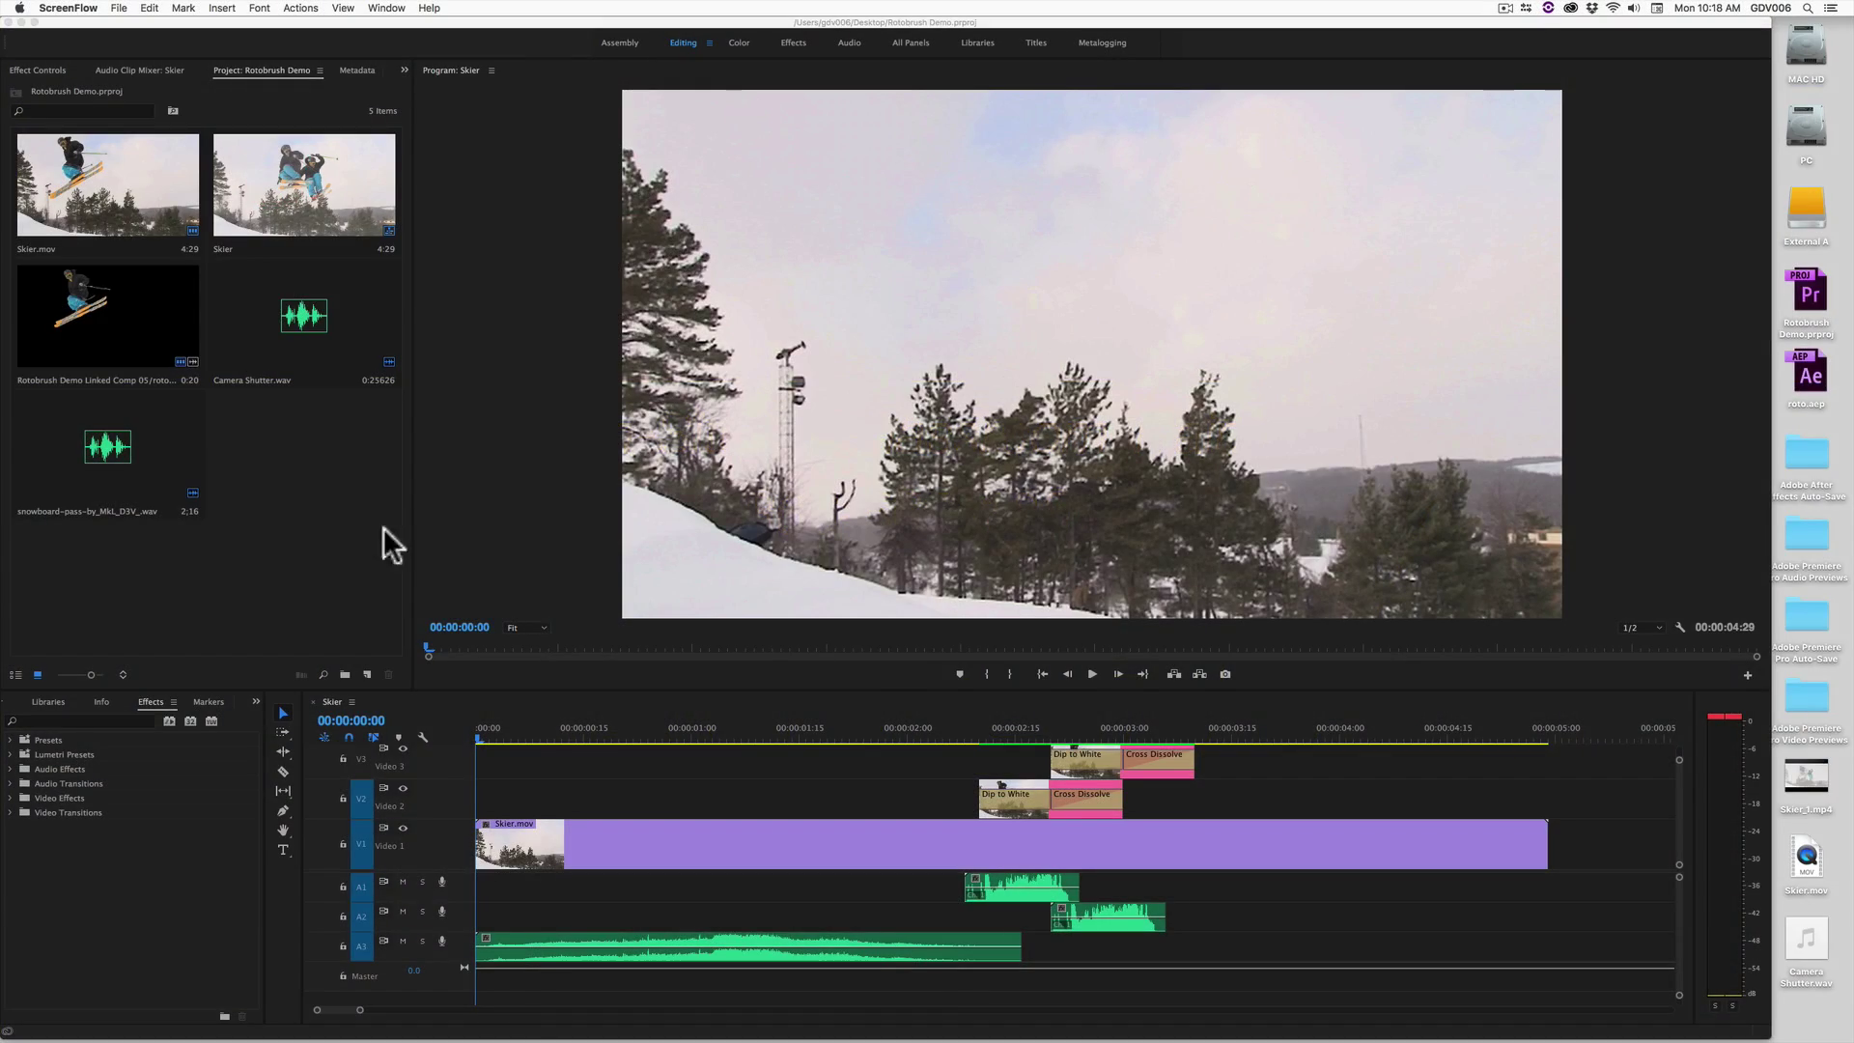
Play back the finished skier sequence in the Program monitor
left_click(1092, 674)
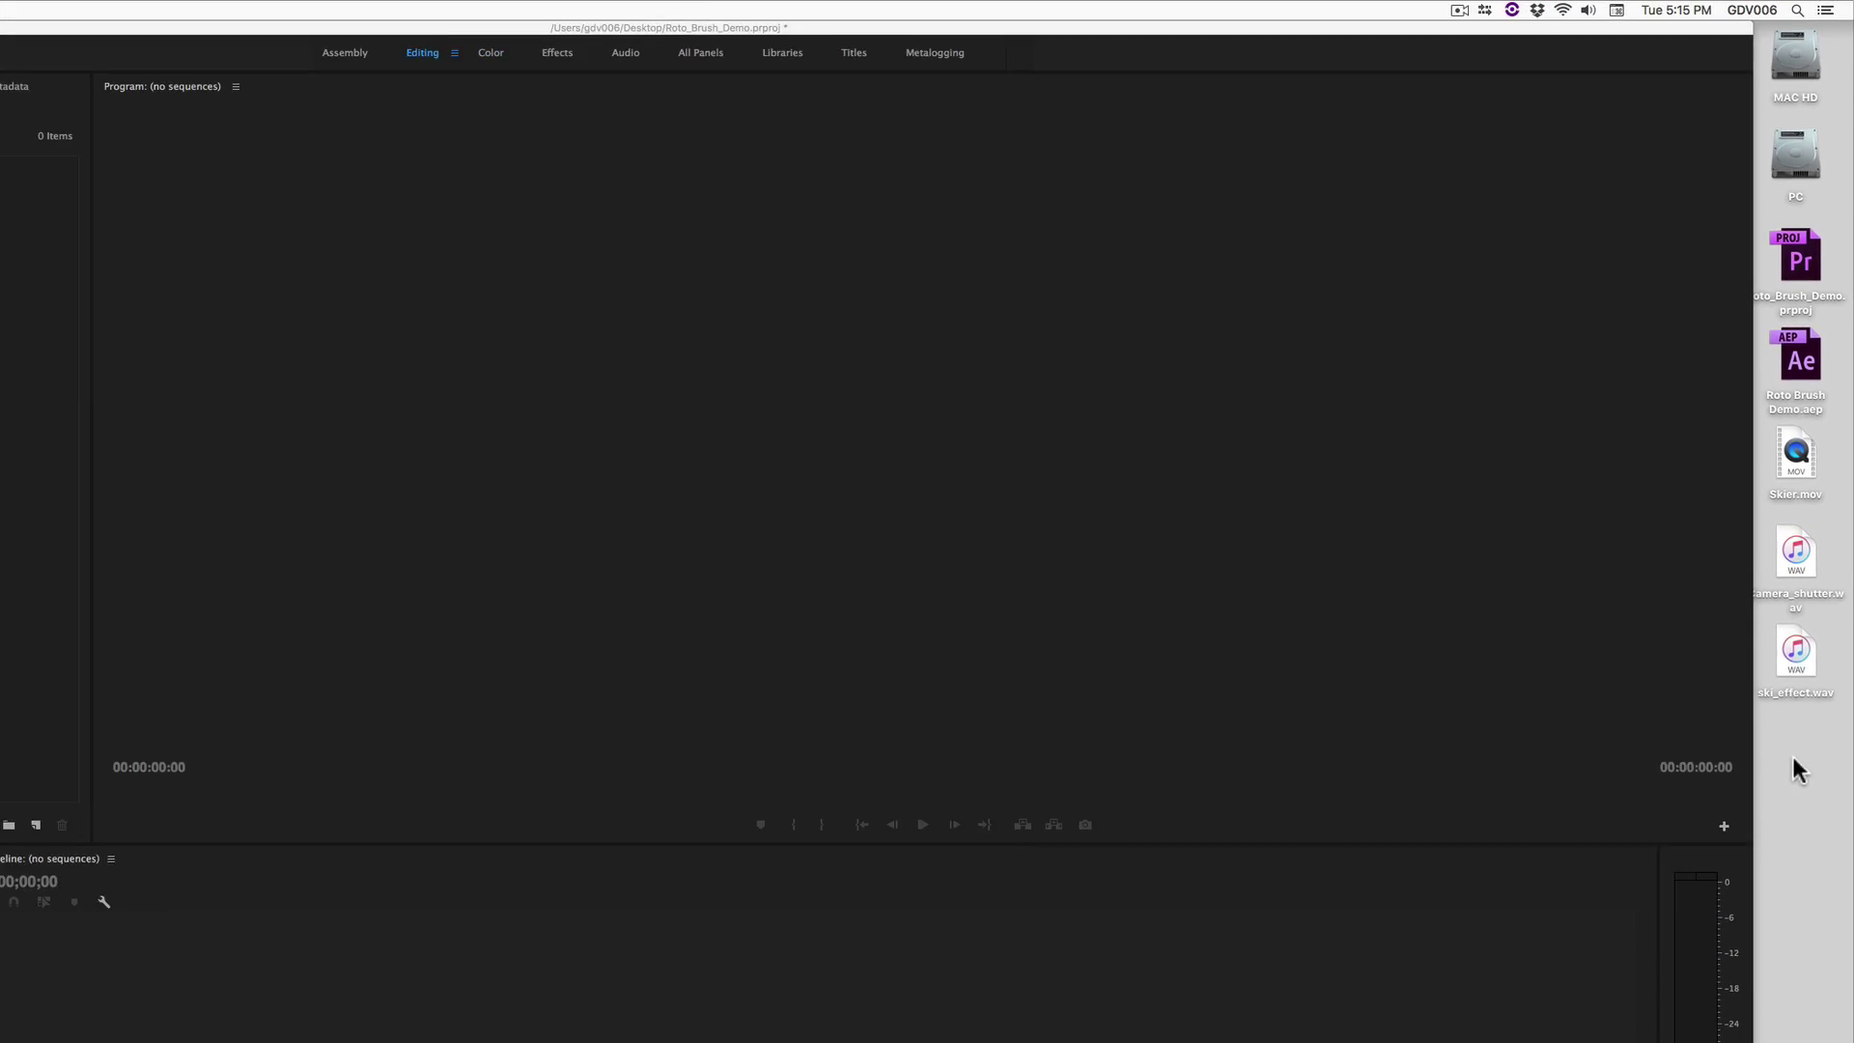
Preview Skier.mov with Quick Look, then drag it into the Timeline to build the Skier sequence
left_click(1774, 606)
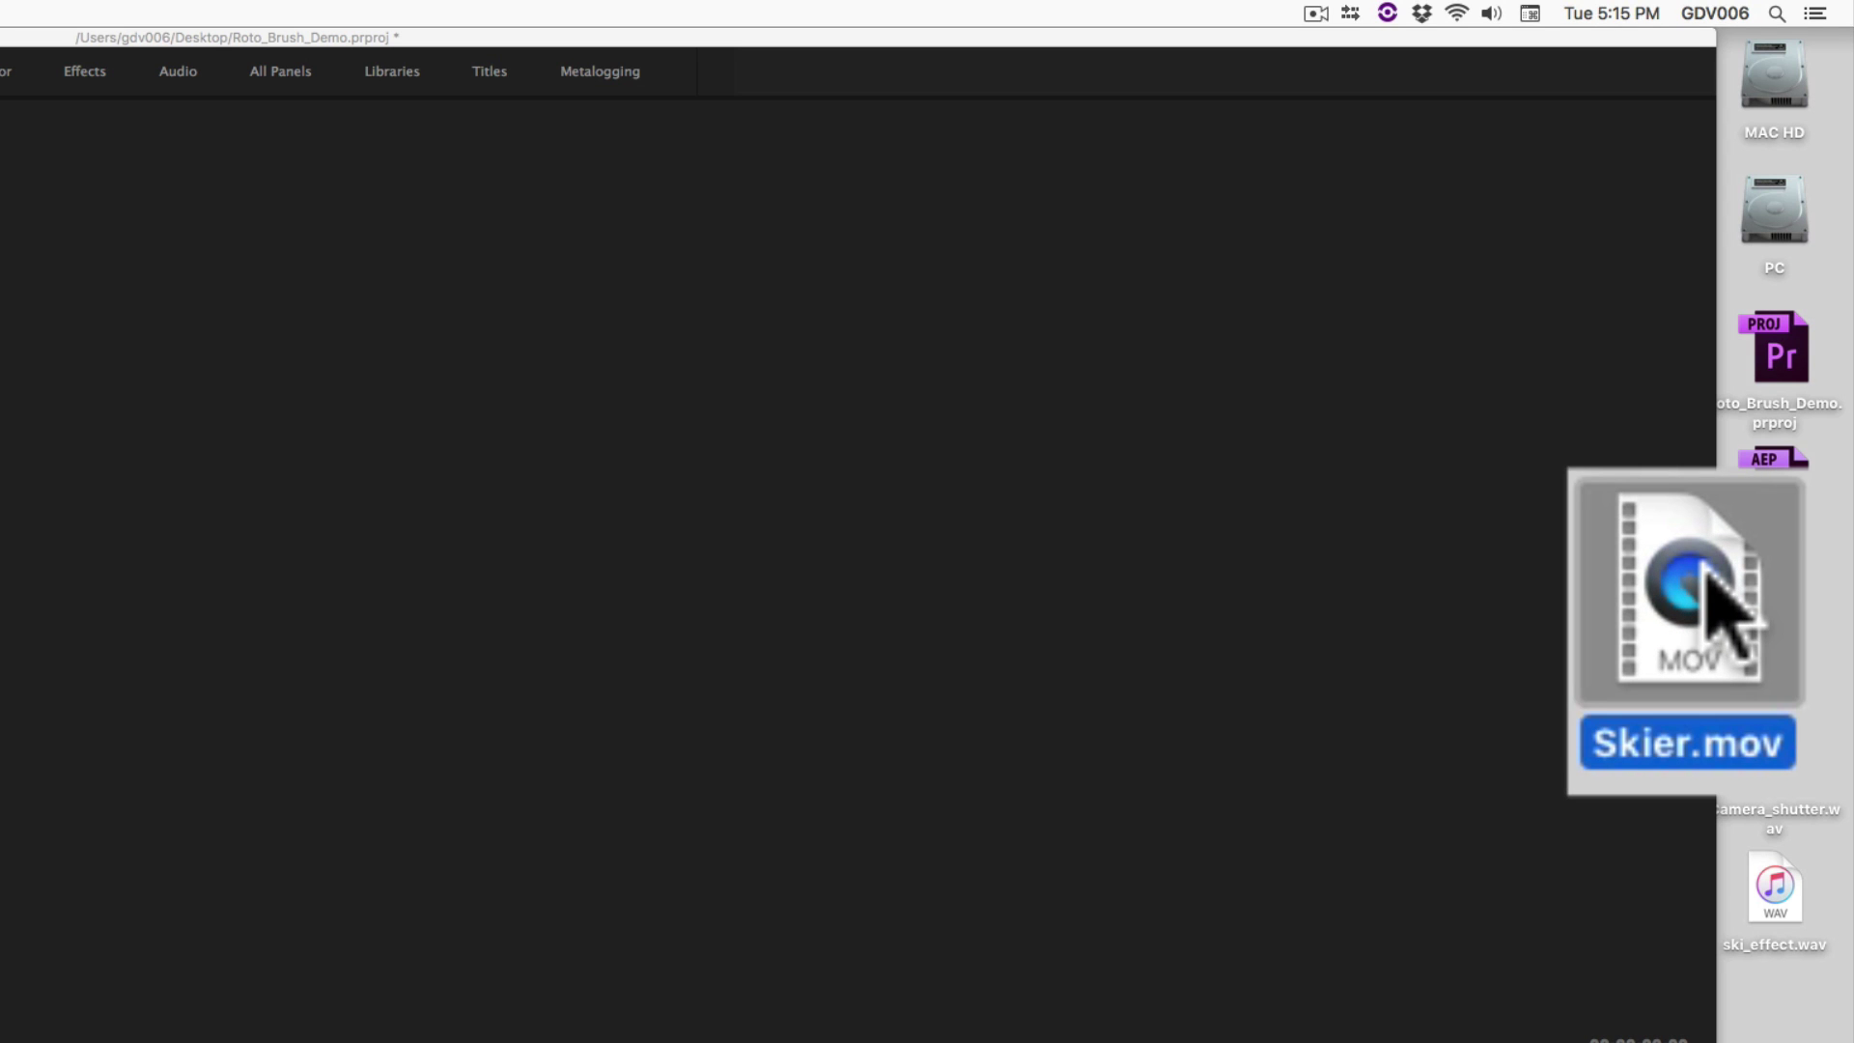
key("space")
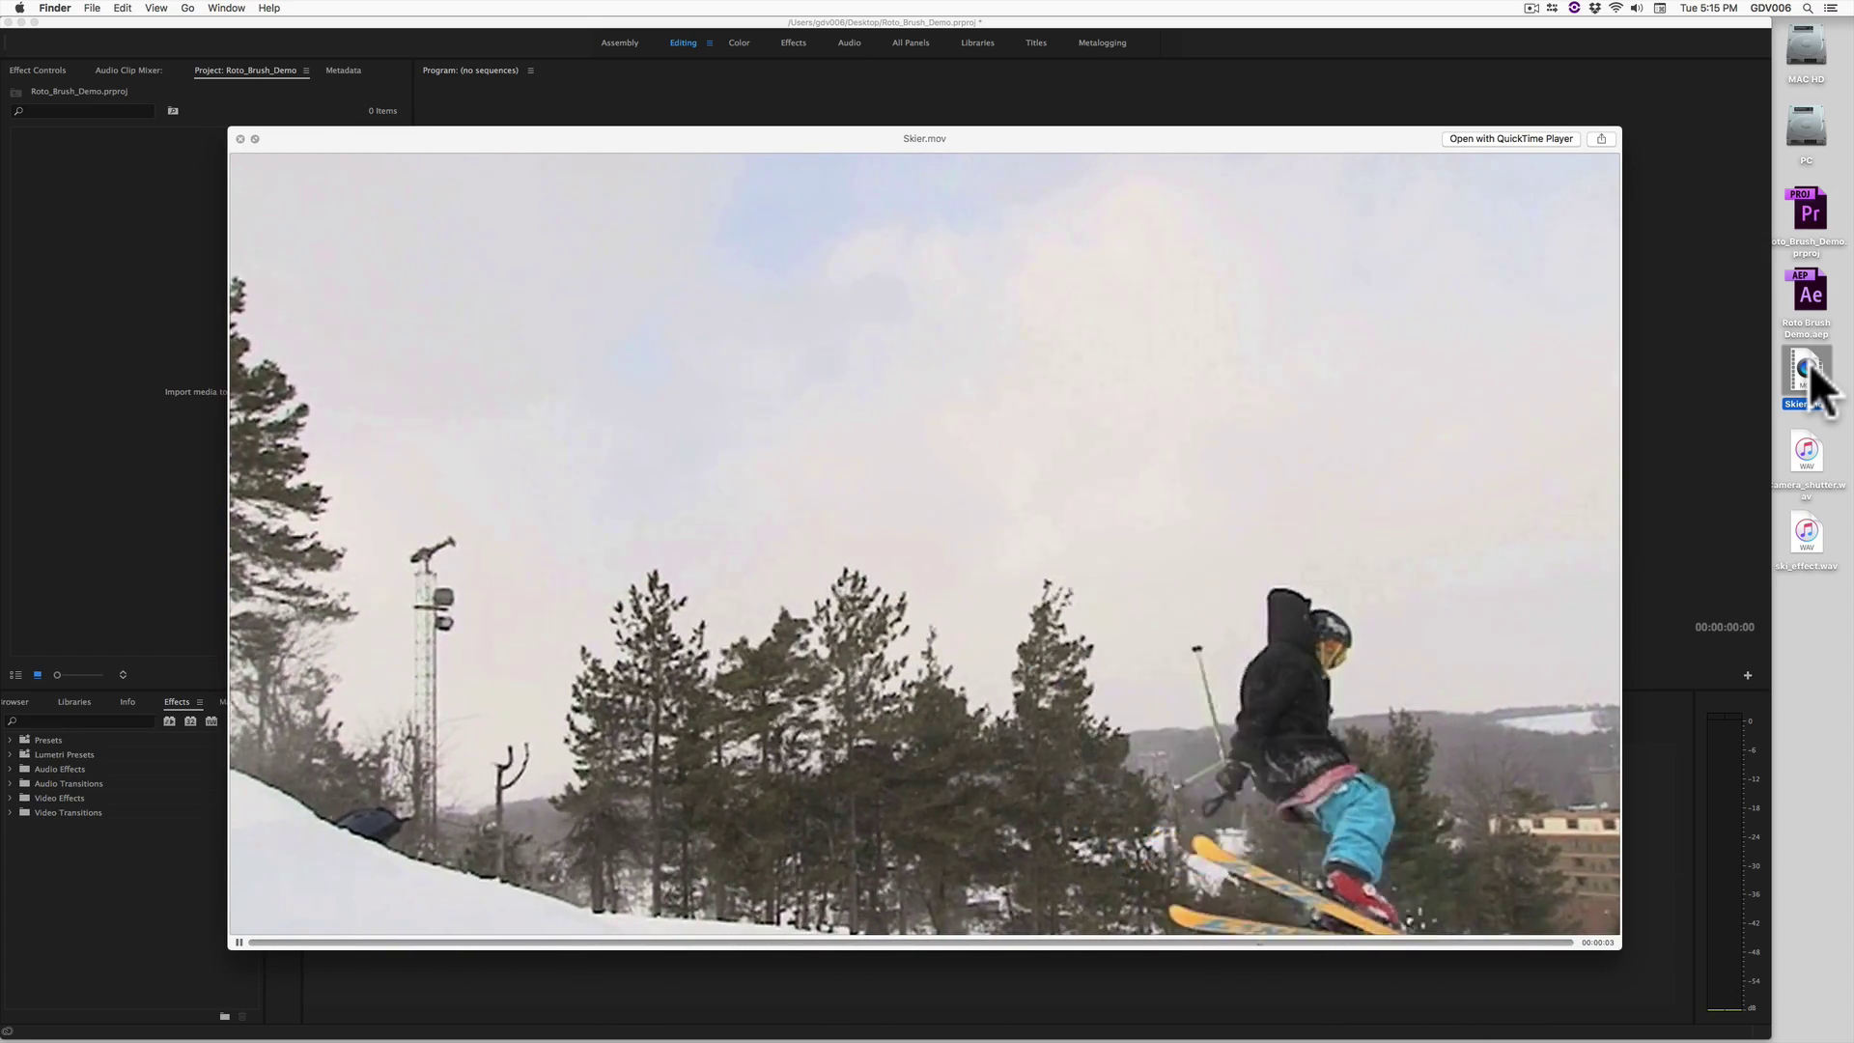
key("space")
mouse_move(1808, 377)
left_mouse_down()
mouse_move(800, 881)
mouse_move(768, 837)
left_mouse_up()
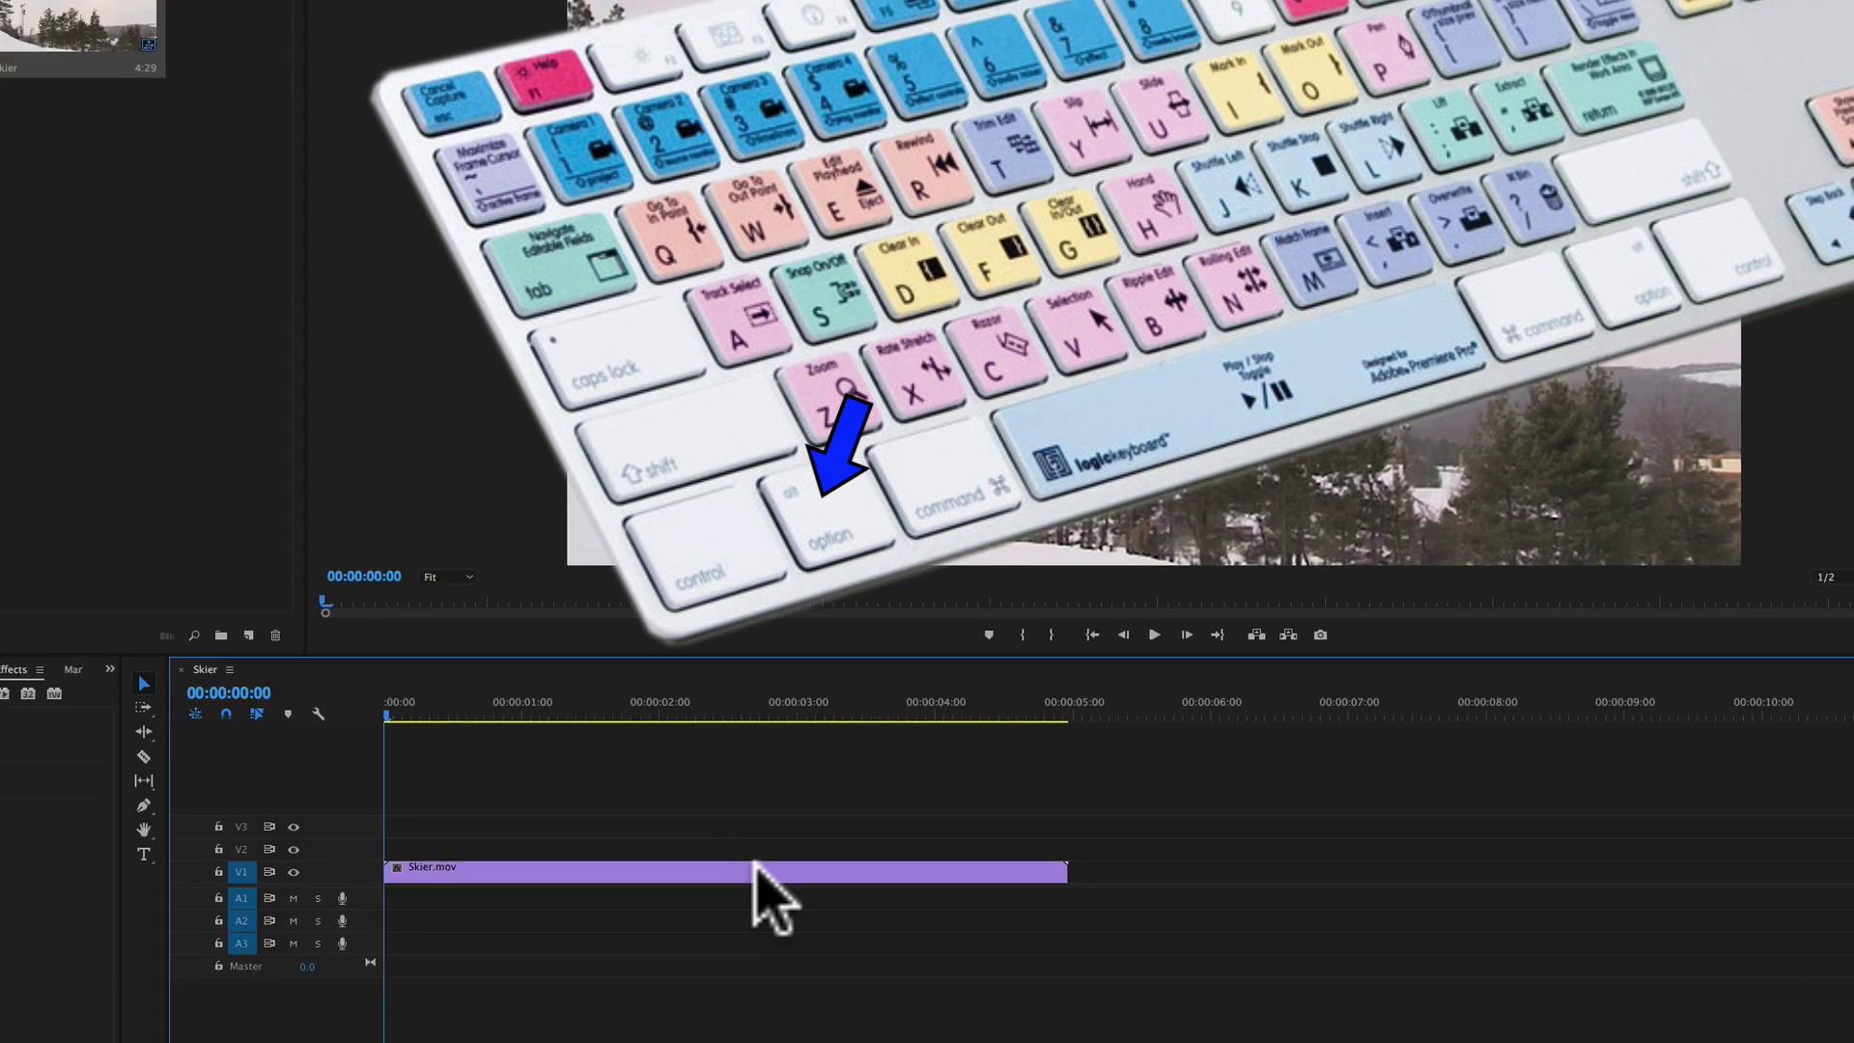
Option-drag the Skier.mov clip from V1 up onto V2 to duplicate it
left_click_drag(755, 862, 755, 859)
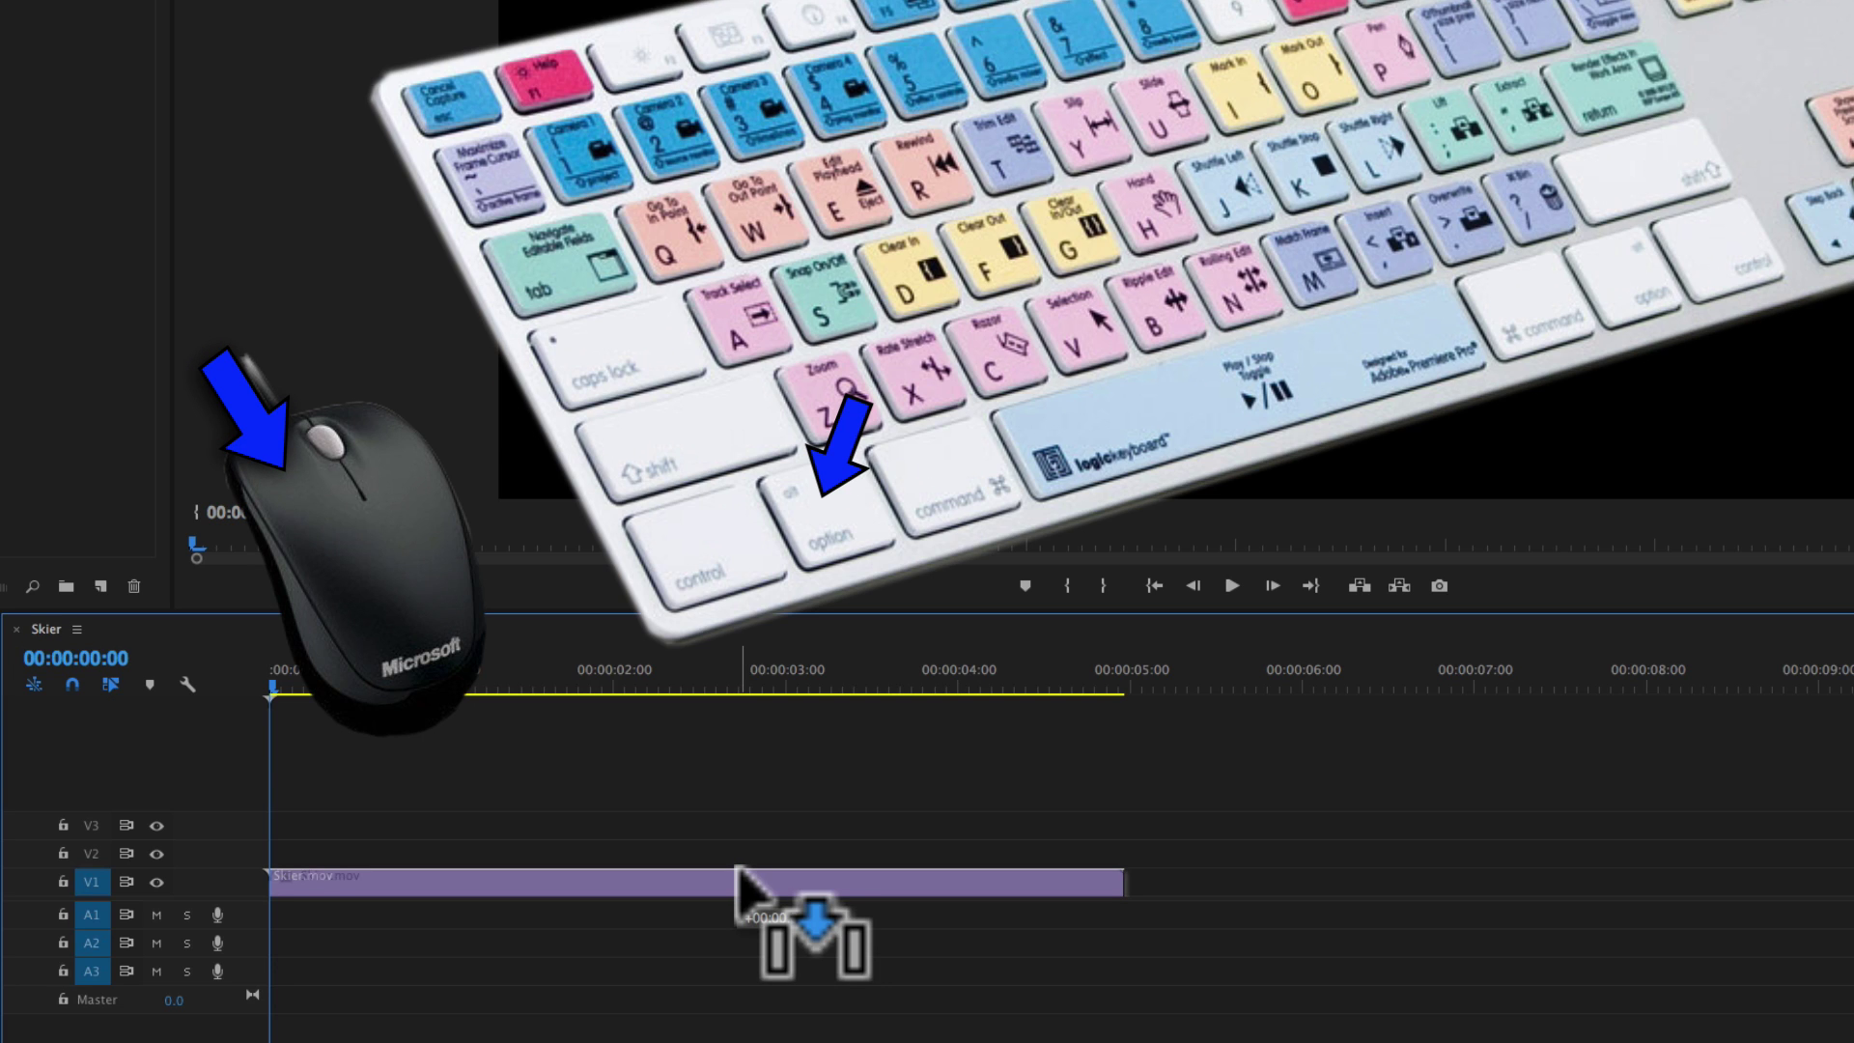
left_click_drag(735, 865, 734, 851)
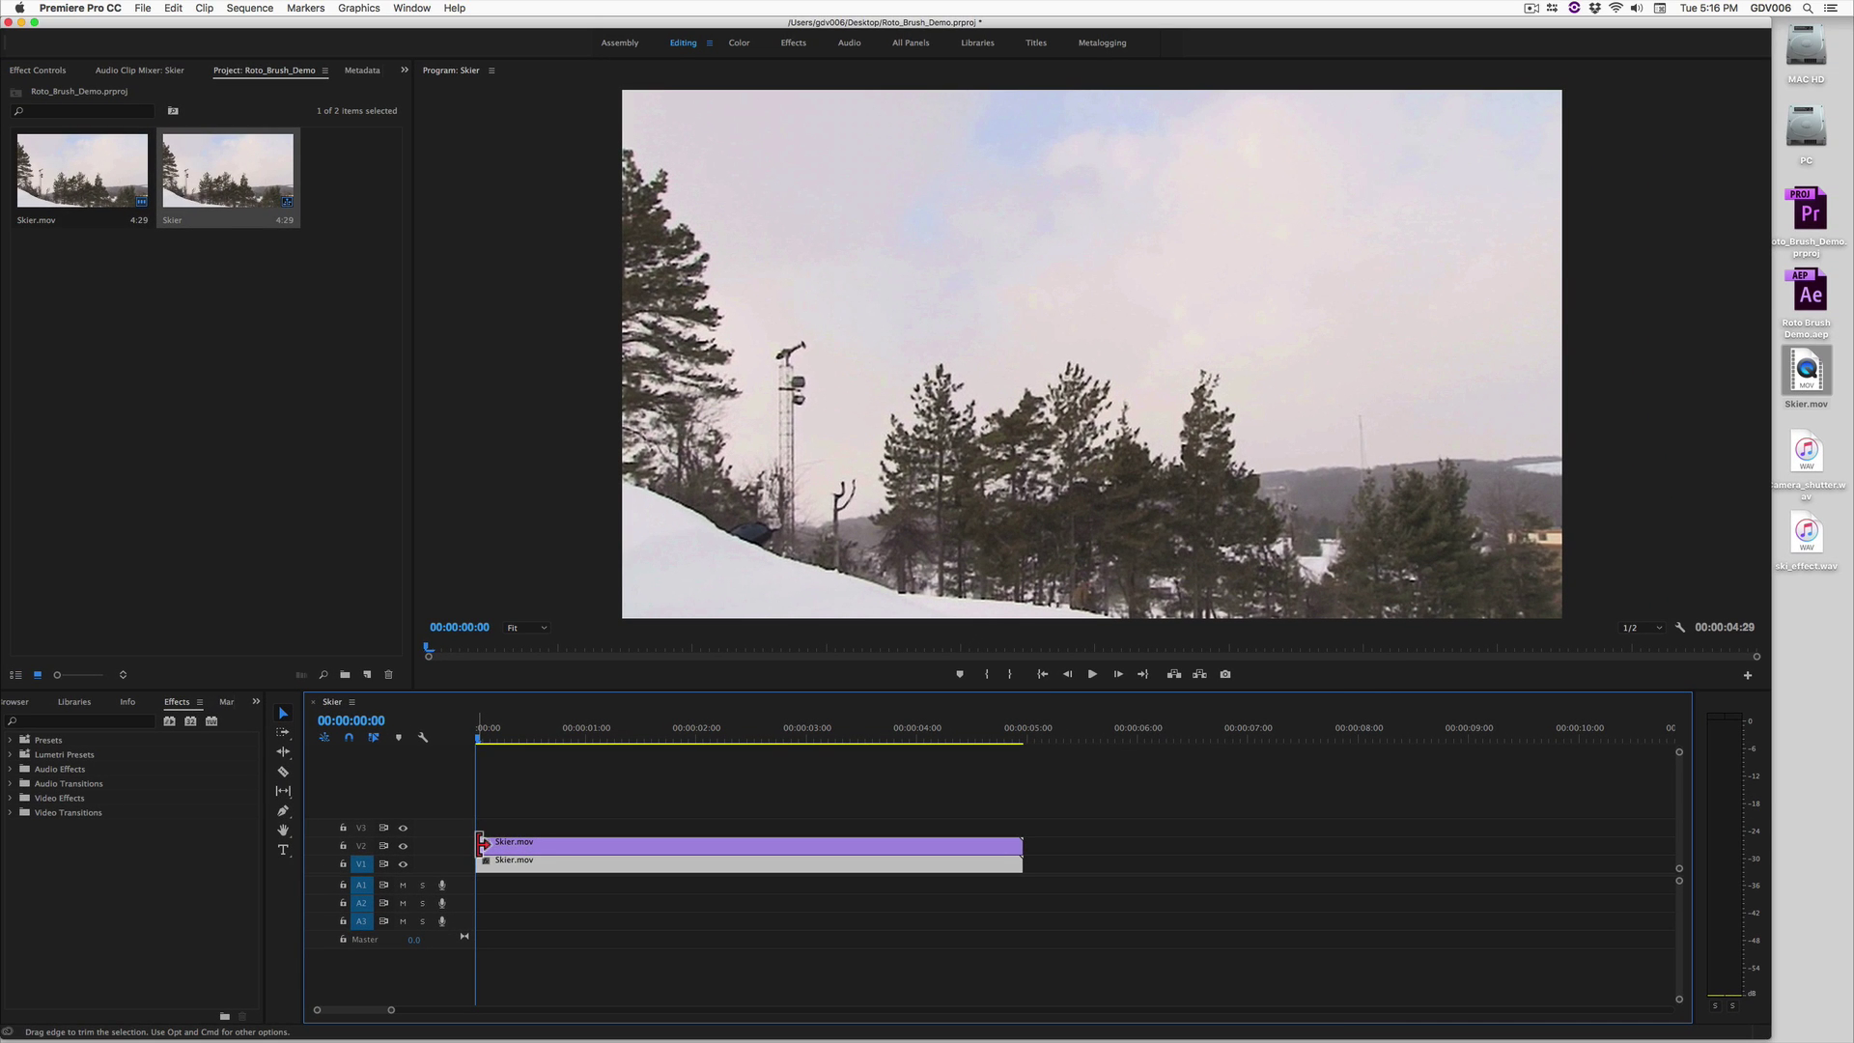
Trim the V2 copy near 00:00:02:00 and replace the V1 clip with an After Effects composition
left_click_drag(482, 846, 660, 834)
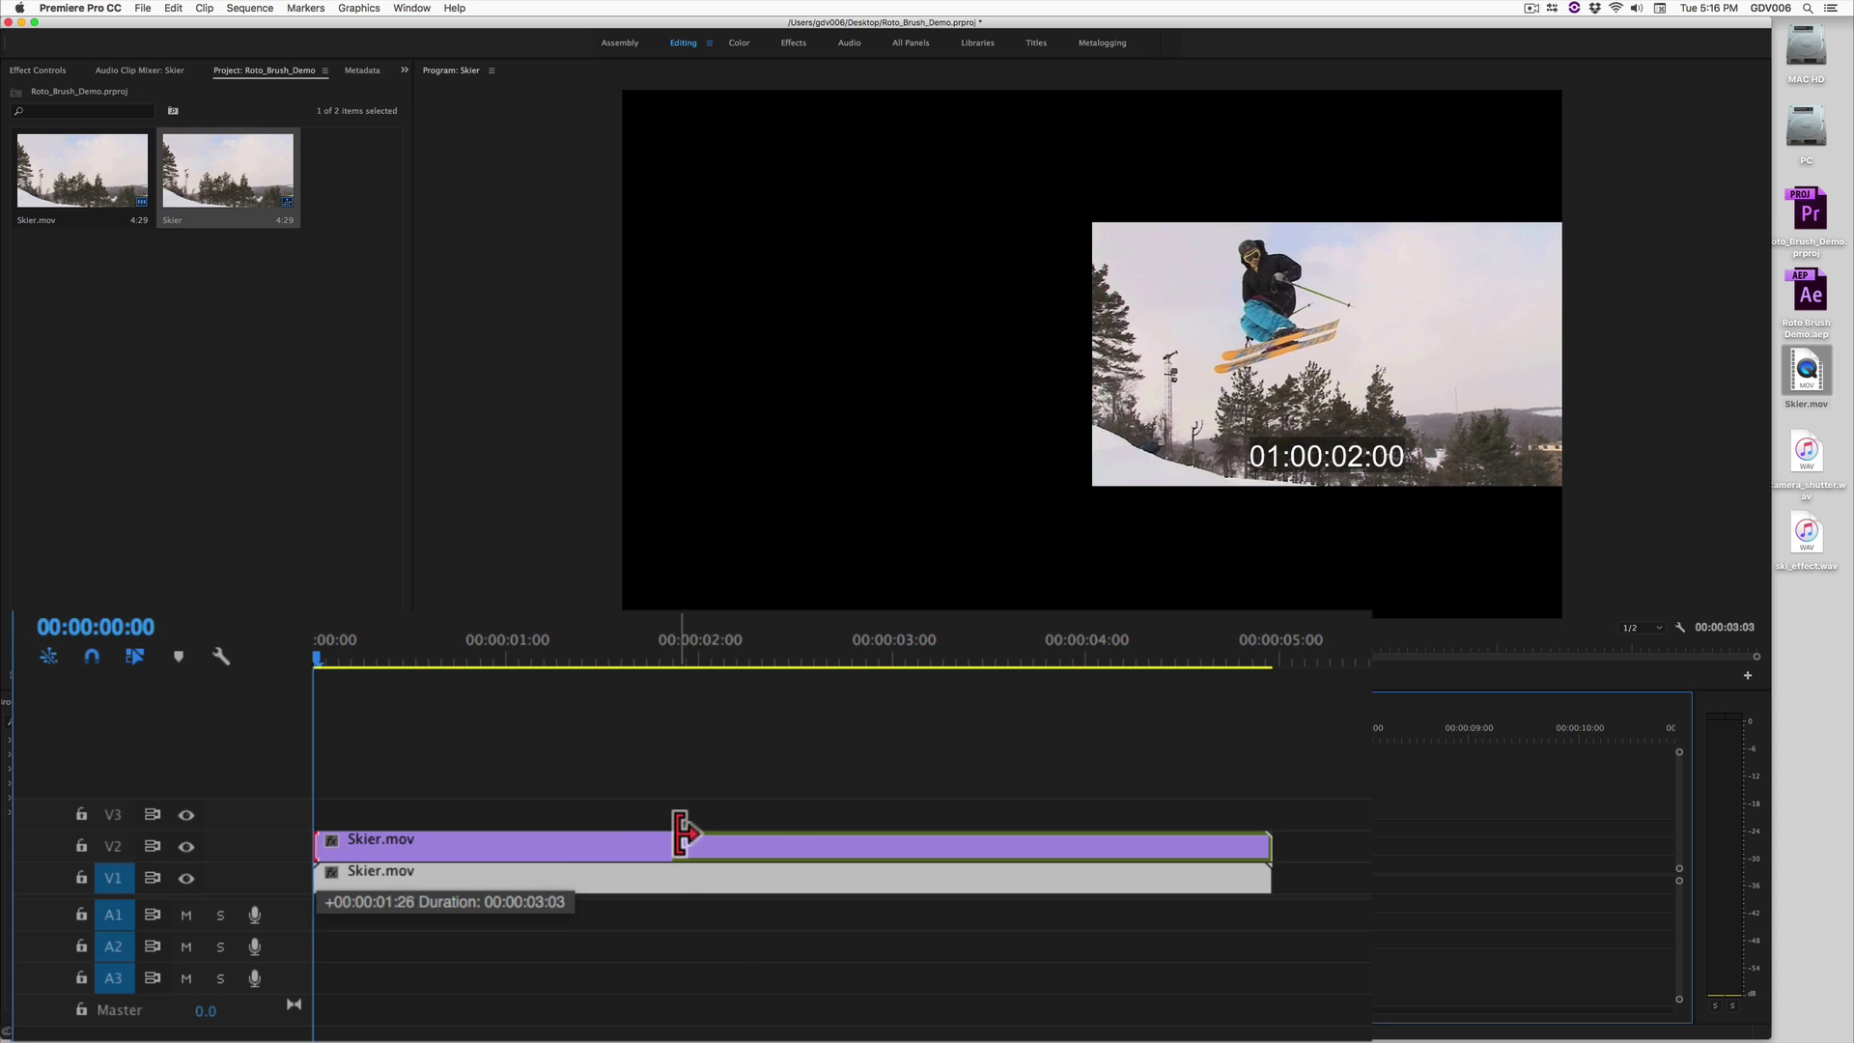
left_click_drag(1268, 846, 767, 848)
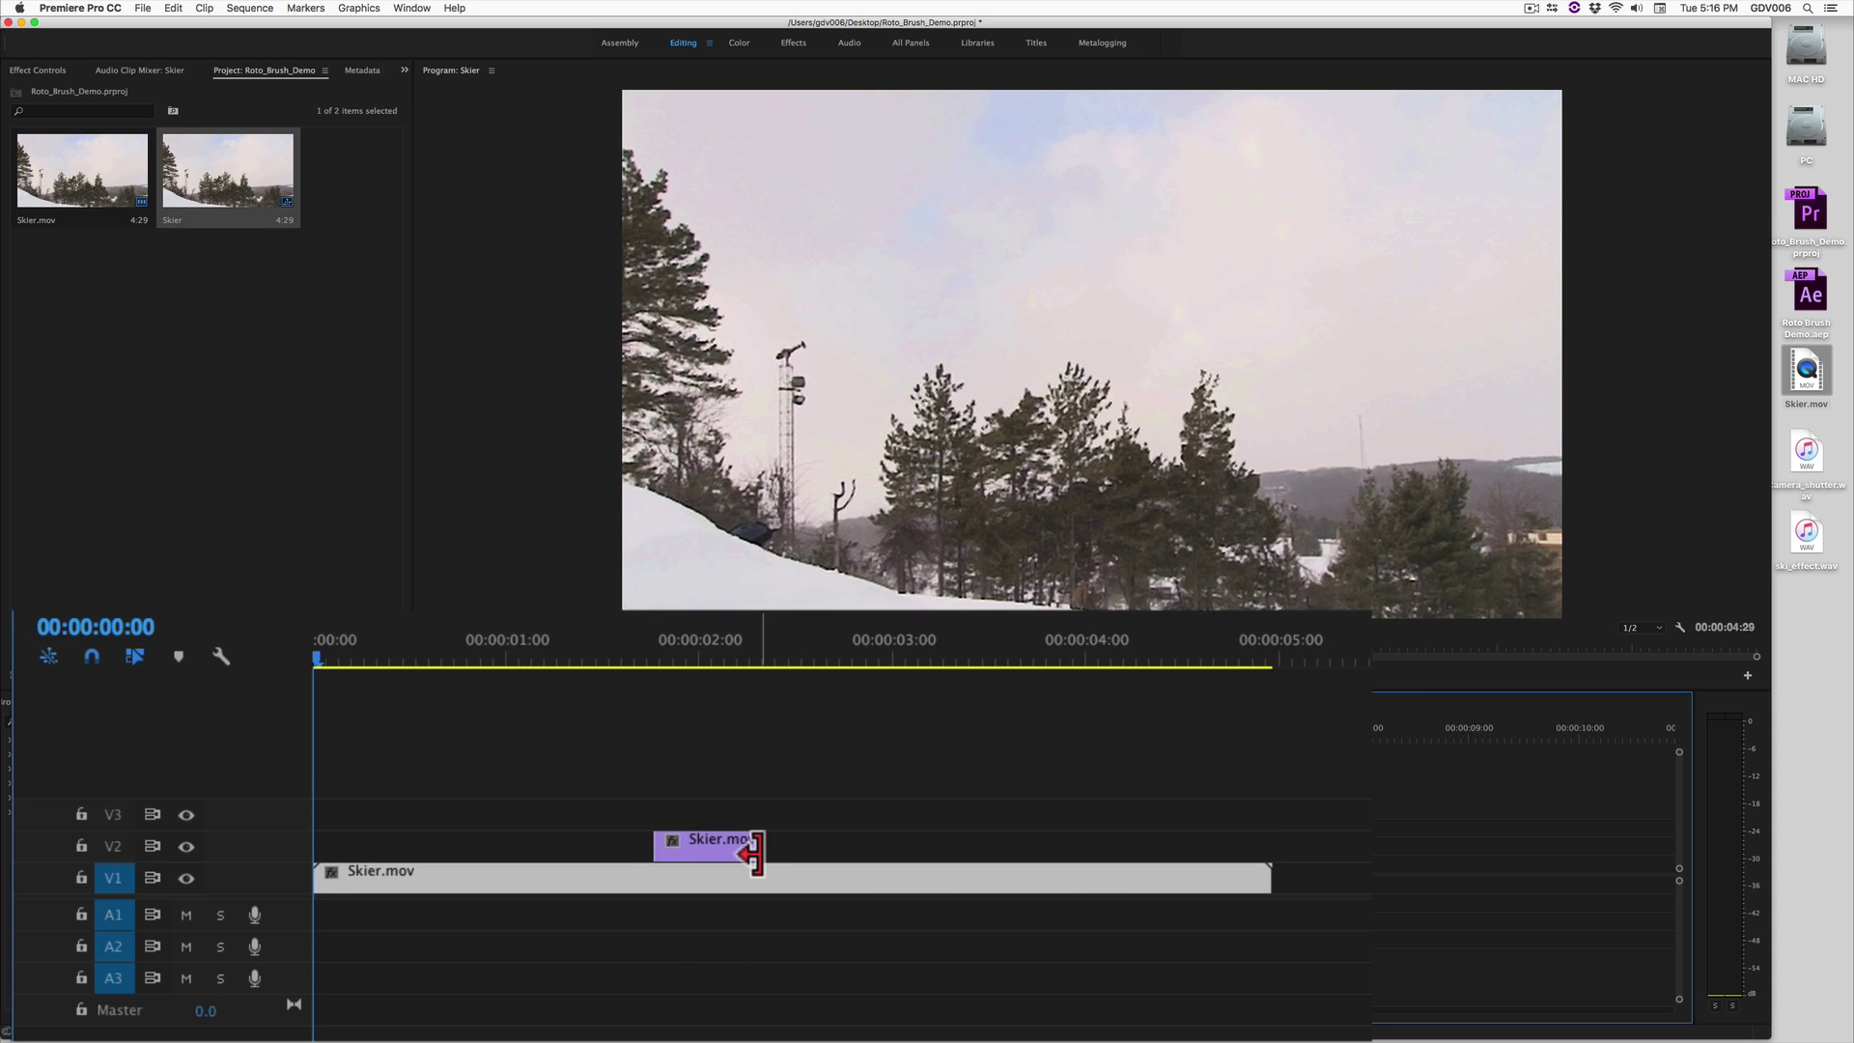
right_click(711, 859)
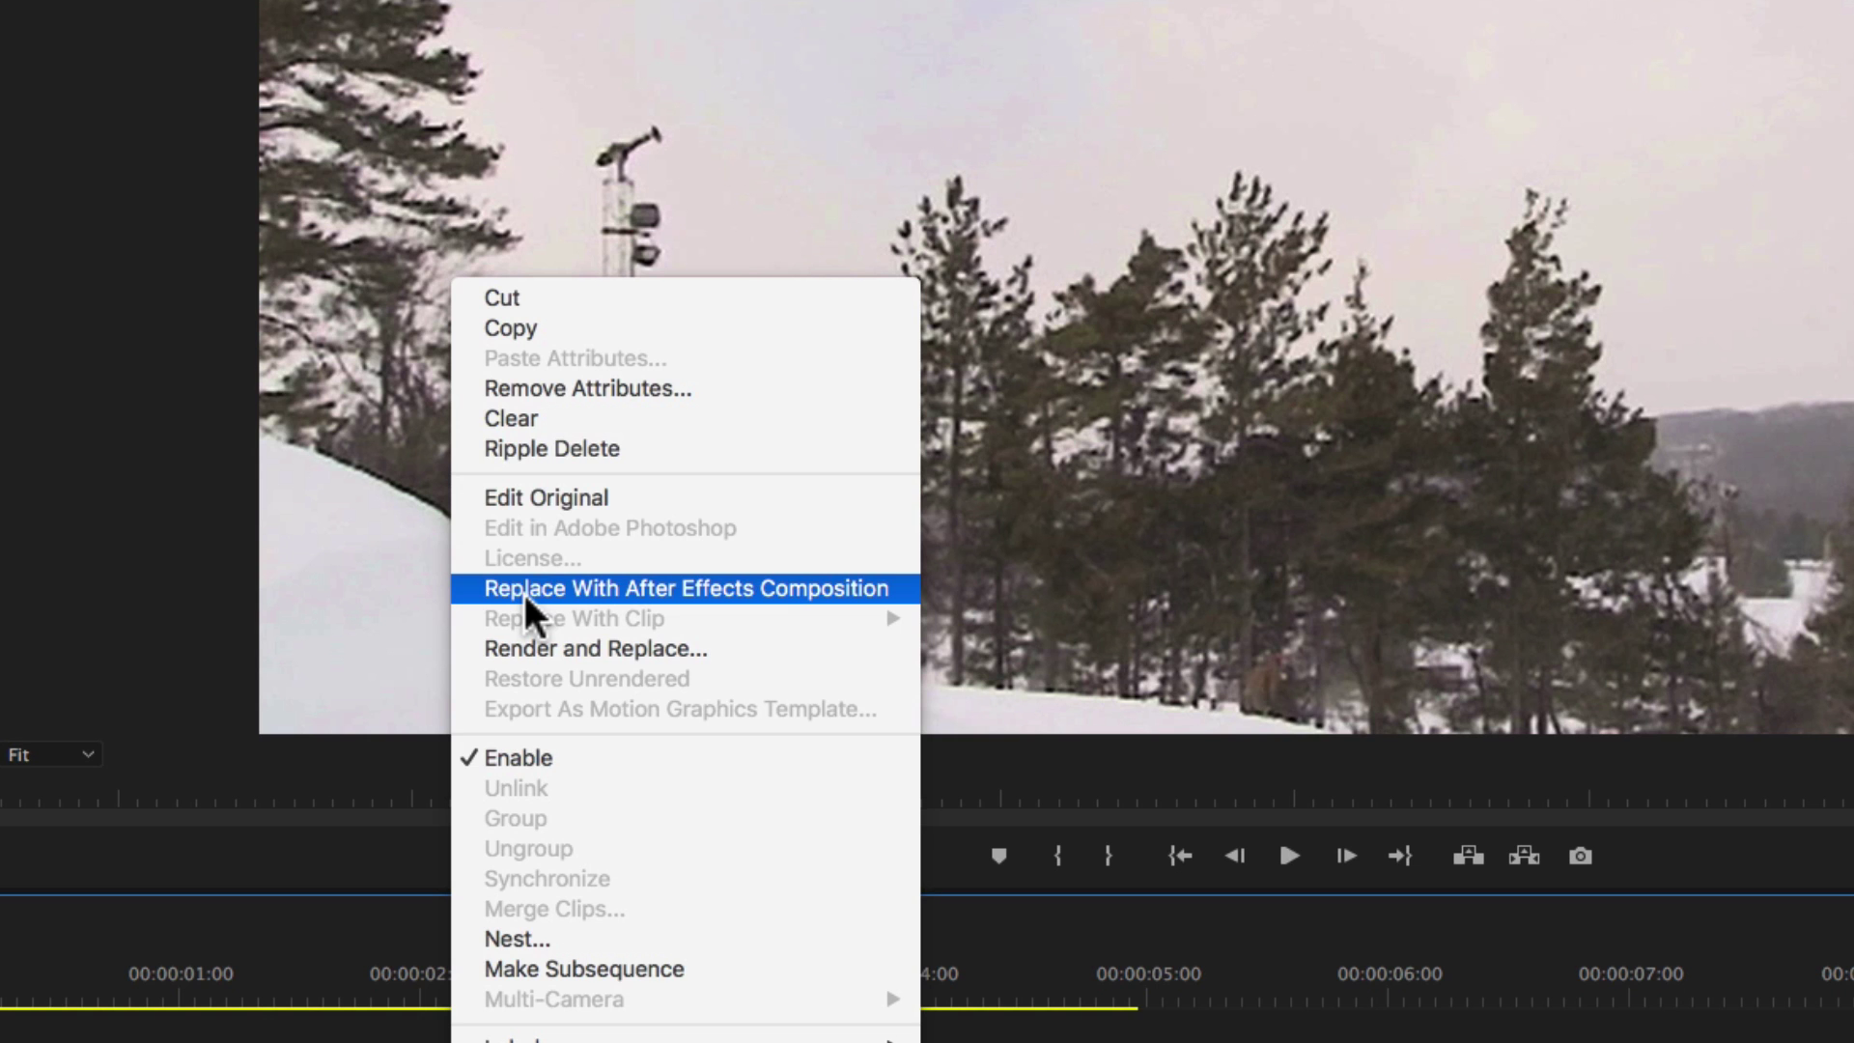
left_click(524, 588)
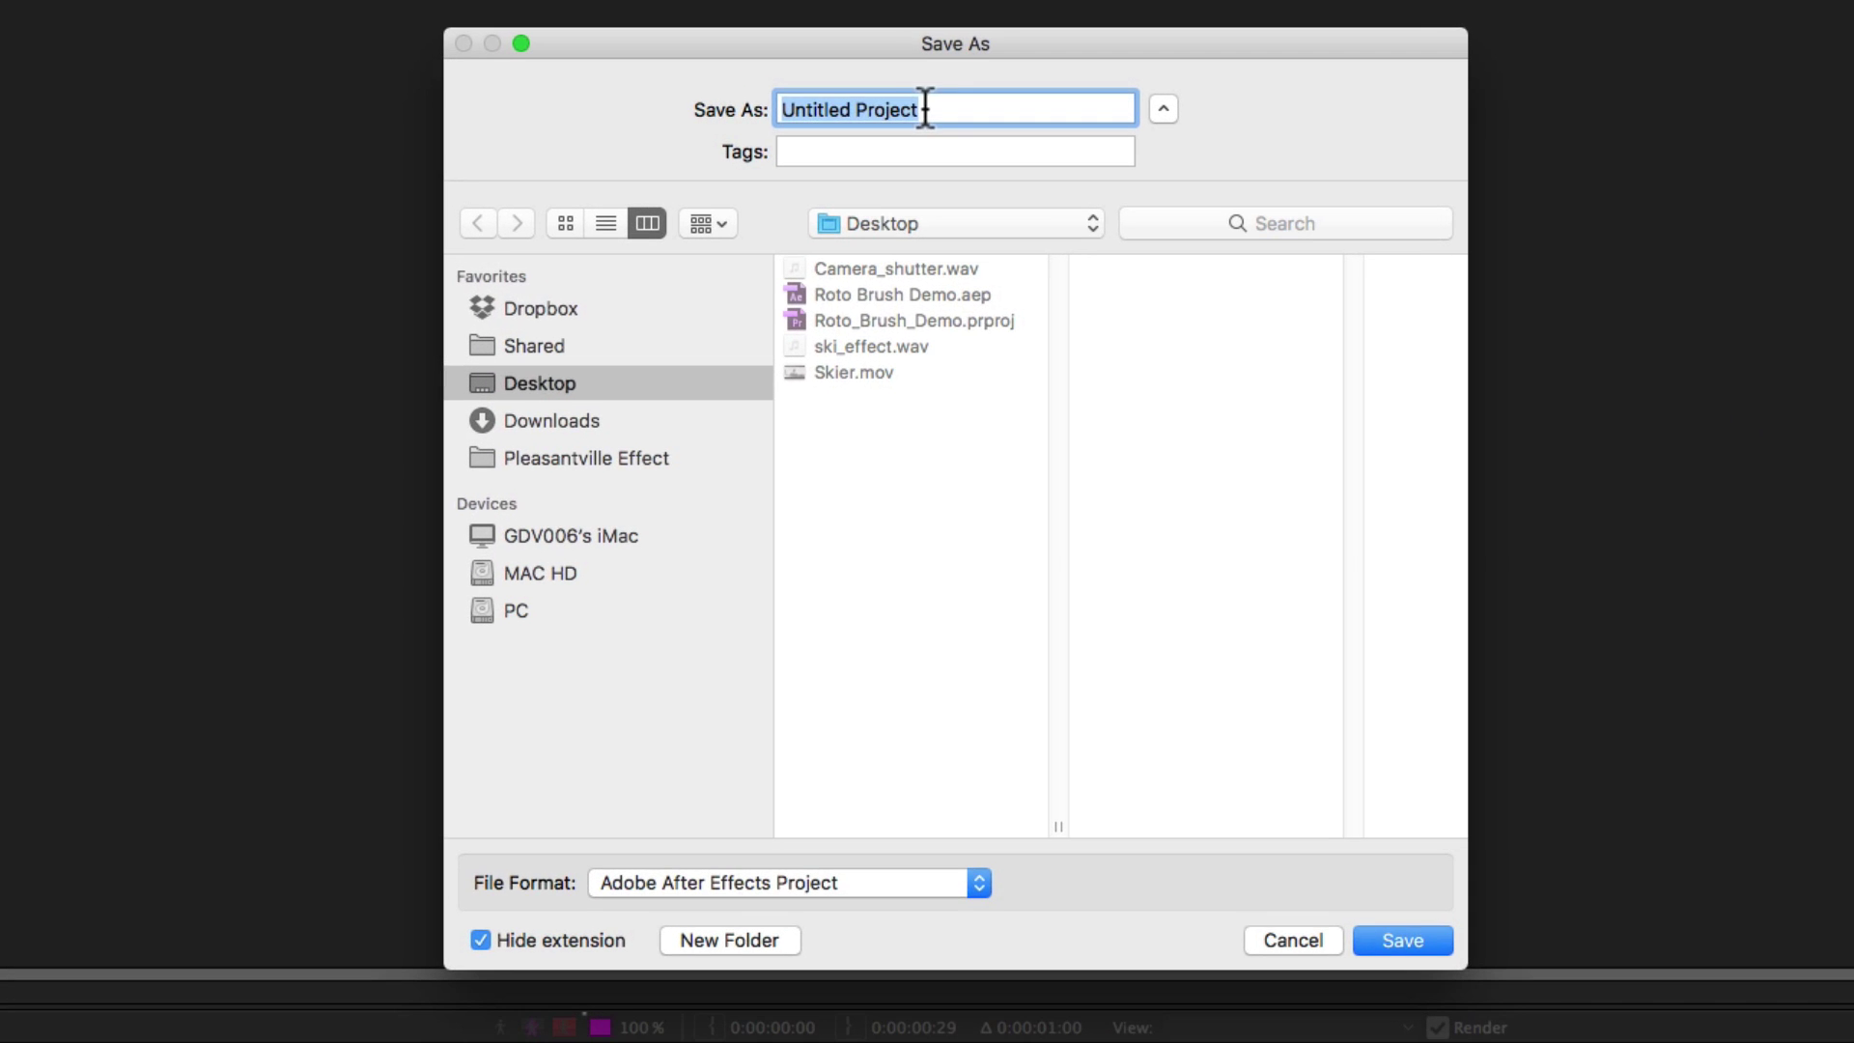
Save the After Effects project as 'Roto Brush Demo' on the Desktop
type("Roto Brush Demo")
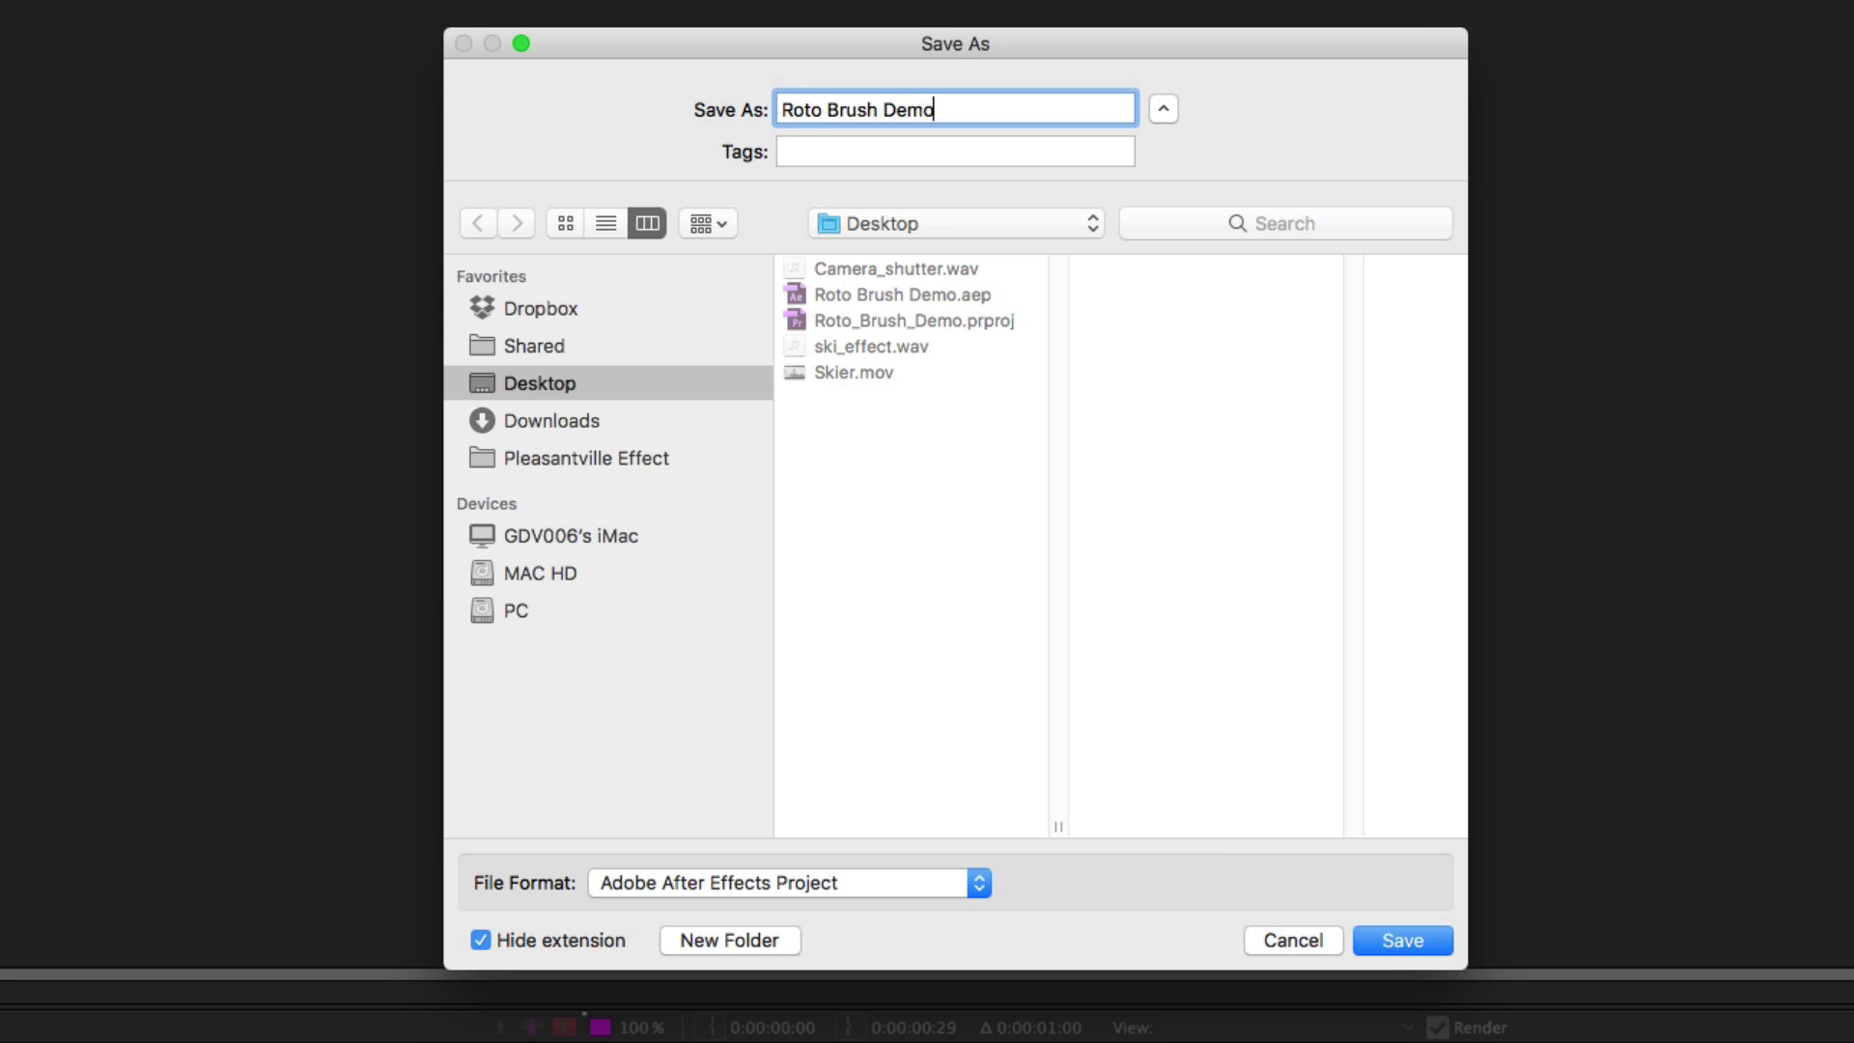
left_click(1394, 936)
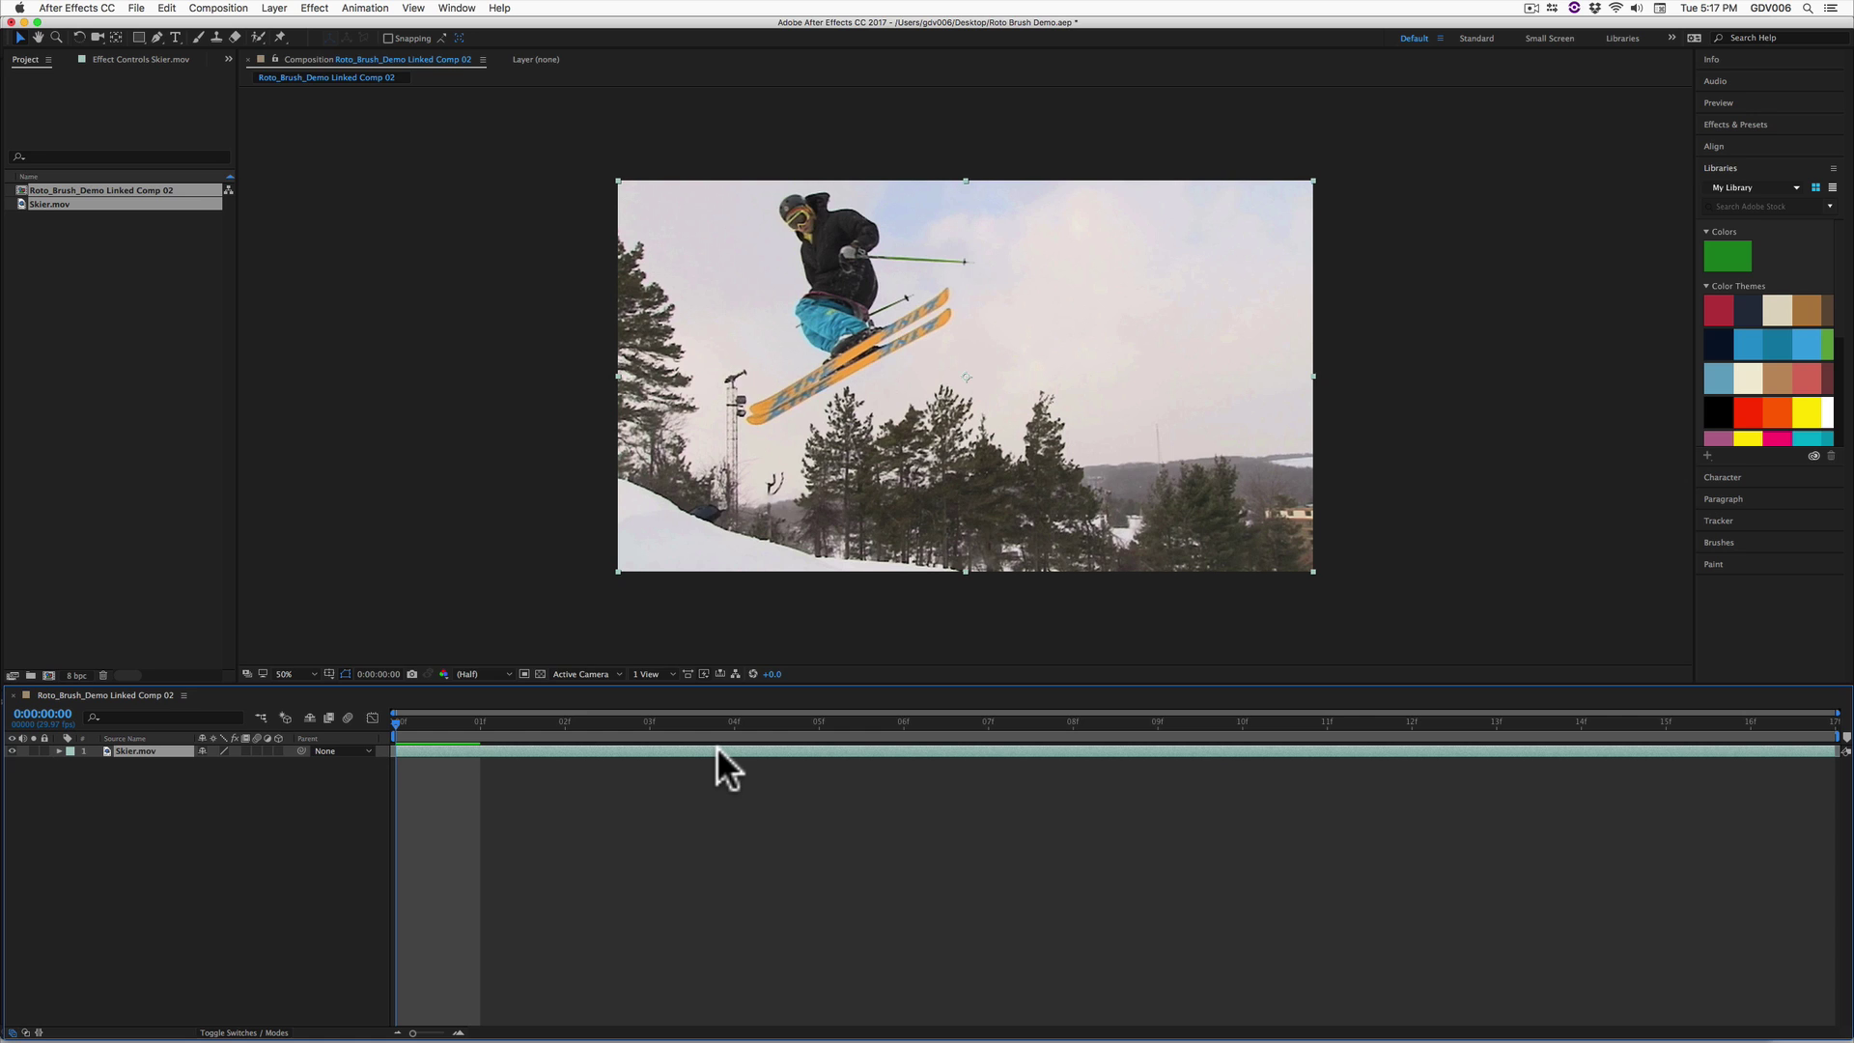
Open Skier.mov in the Layer viewer with an enlarged Roto Brush, zoomed to 100% on the skier
double_click(716, 745)
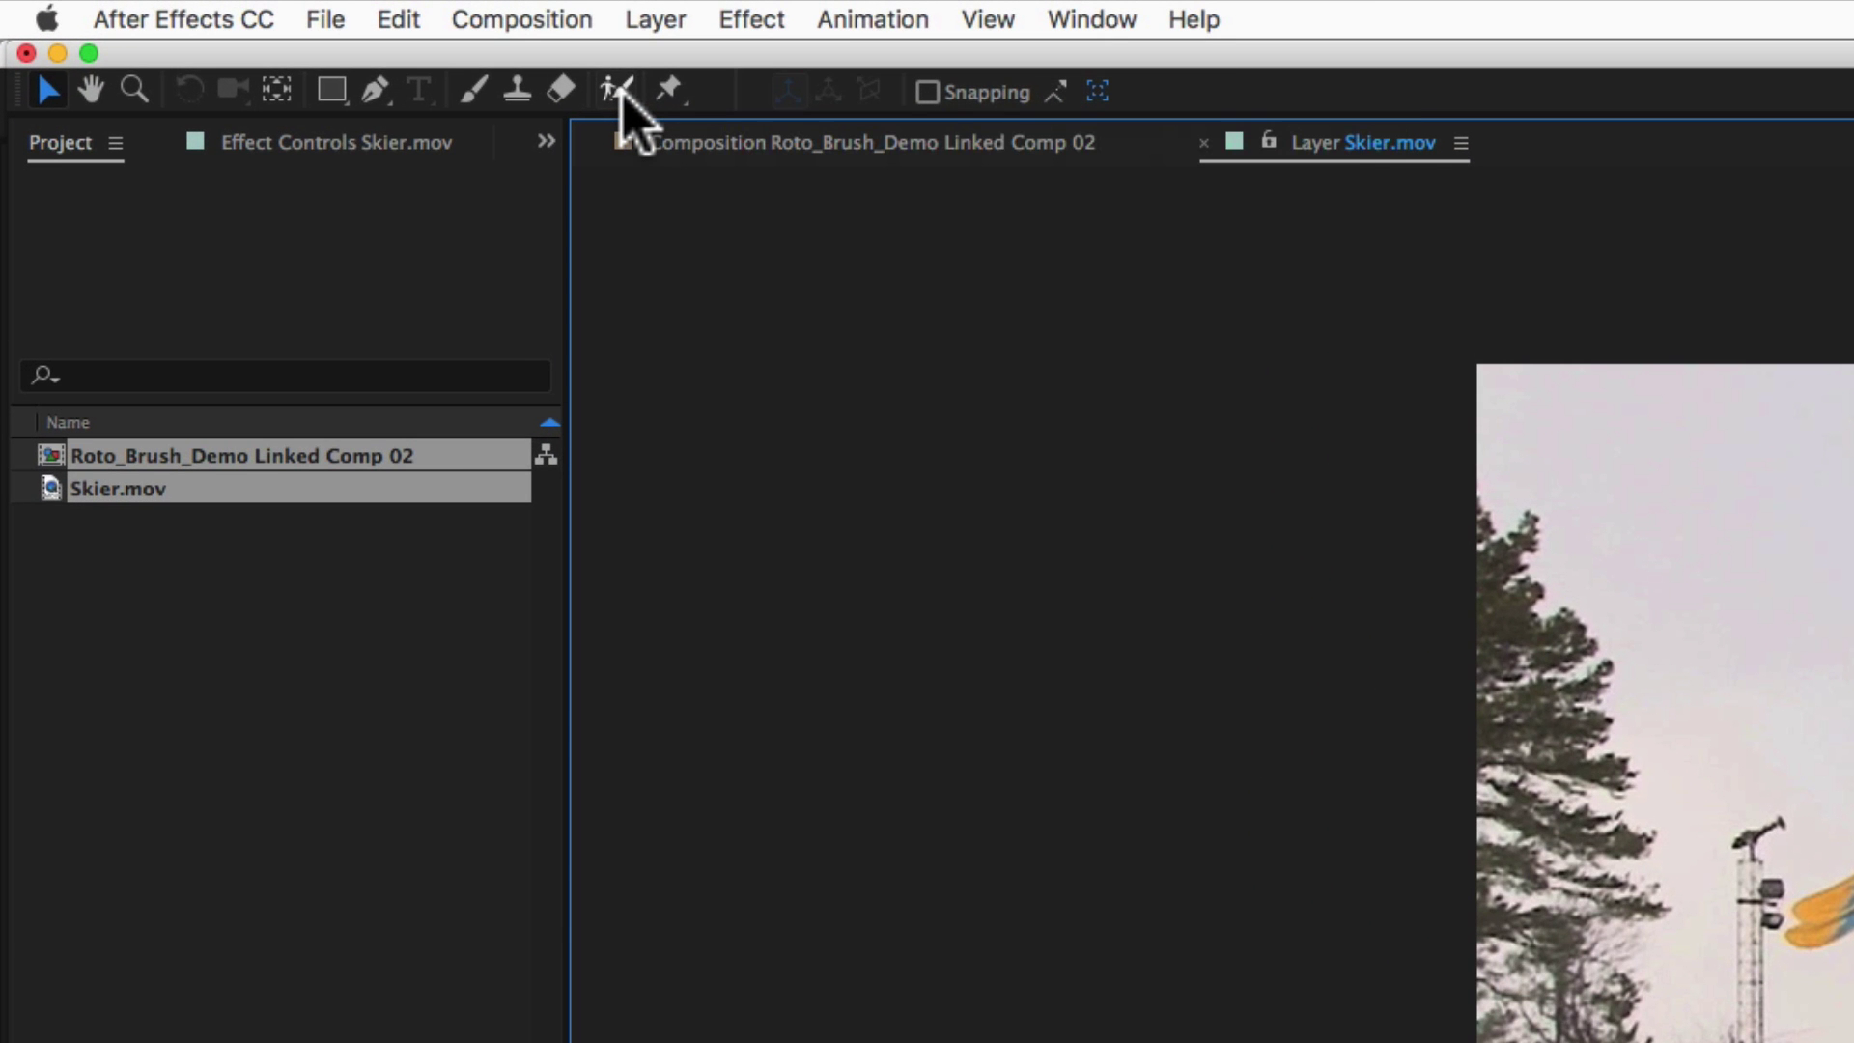
left_click(621, 94)
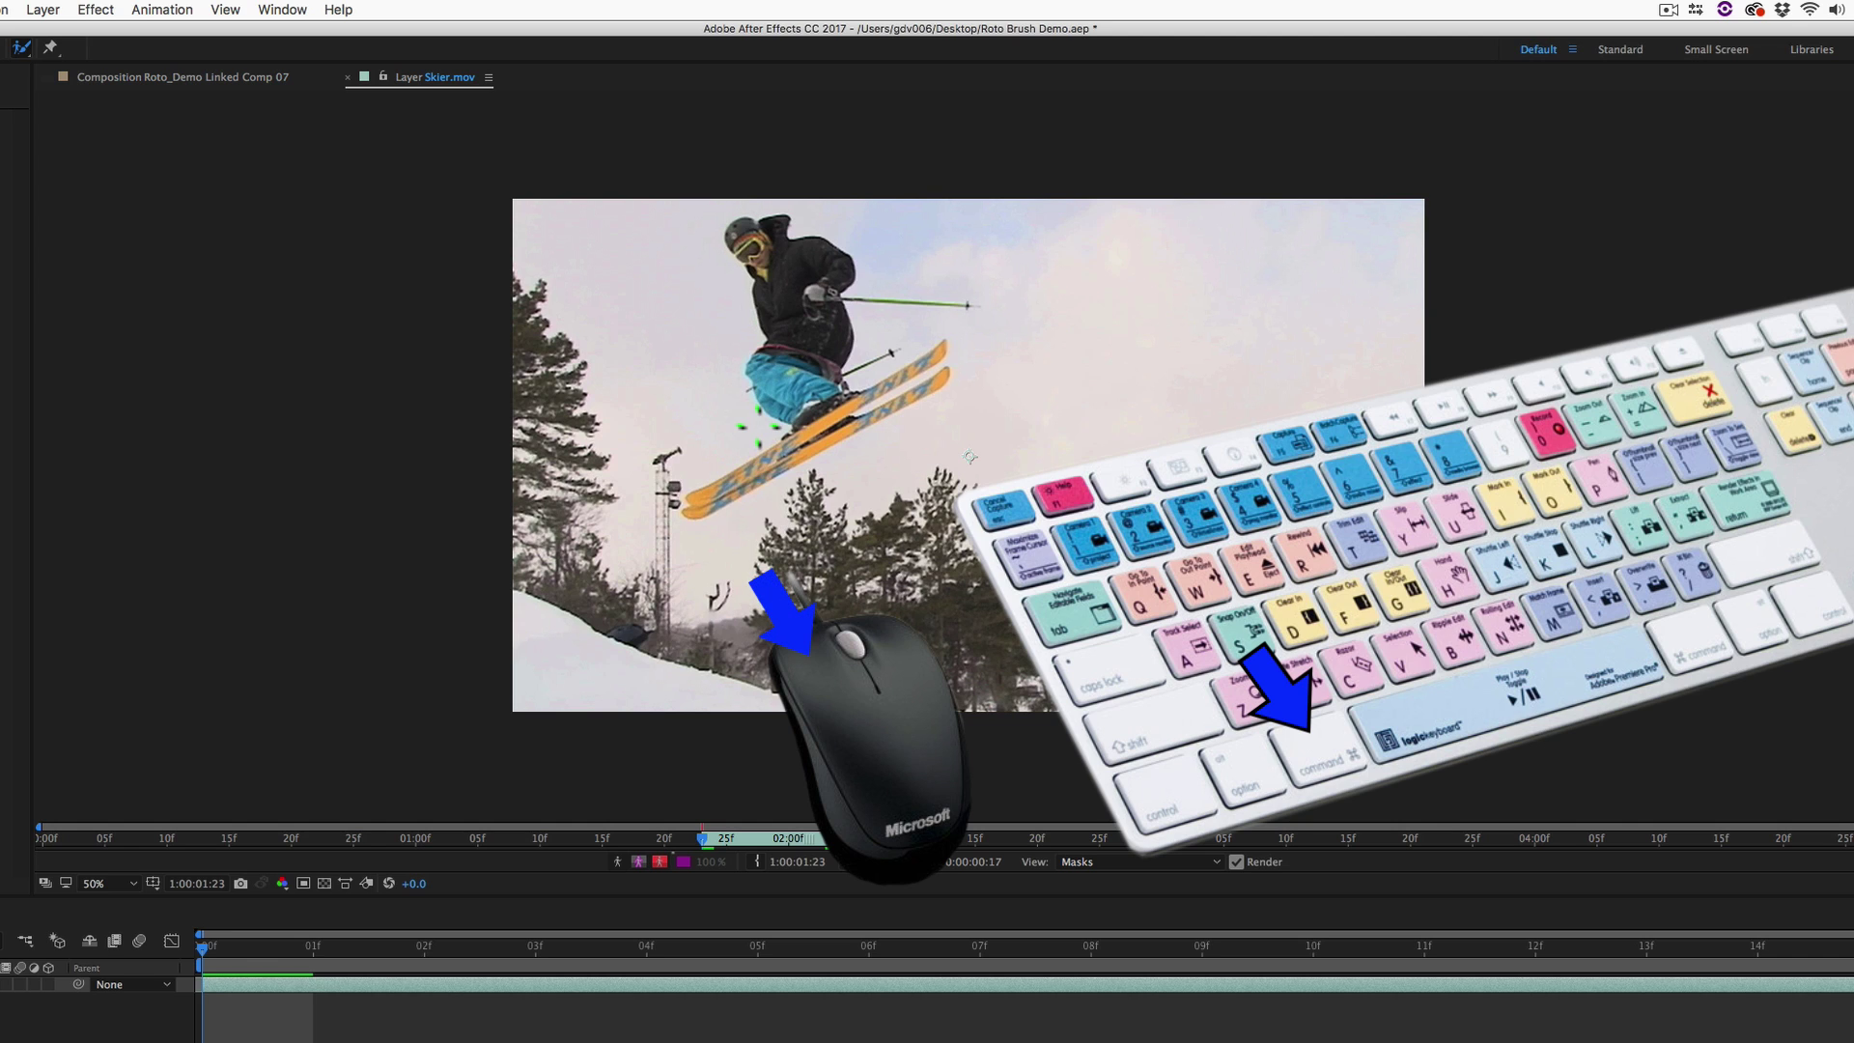
left_click(757, 424)
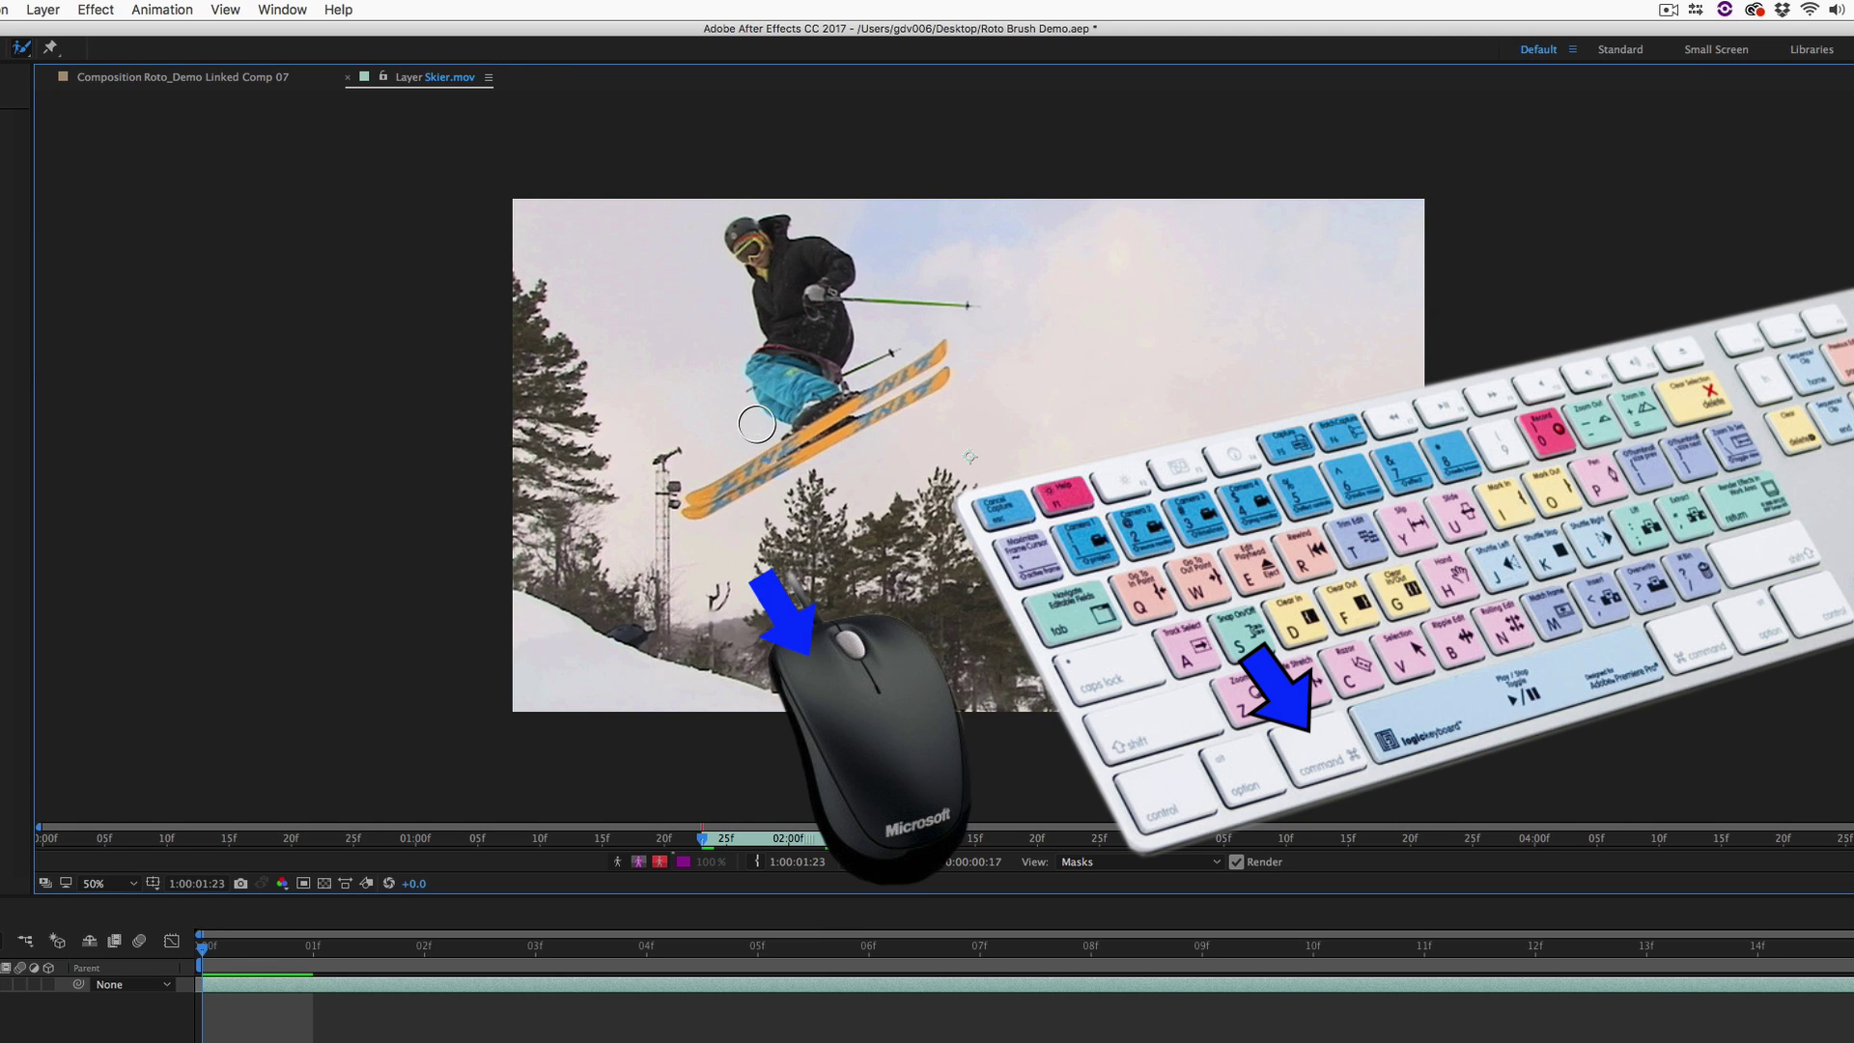
left_click_drag(757, 424, 751, 410)
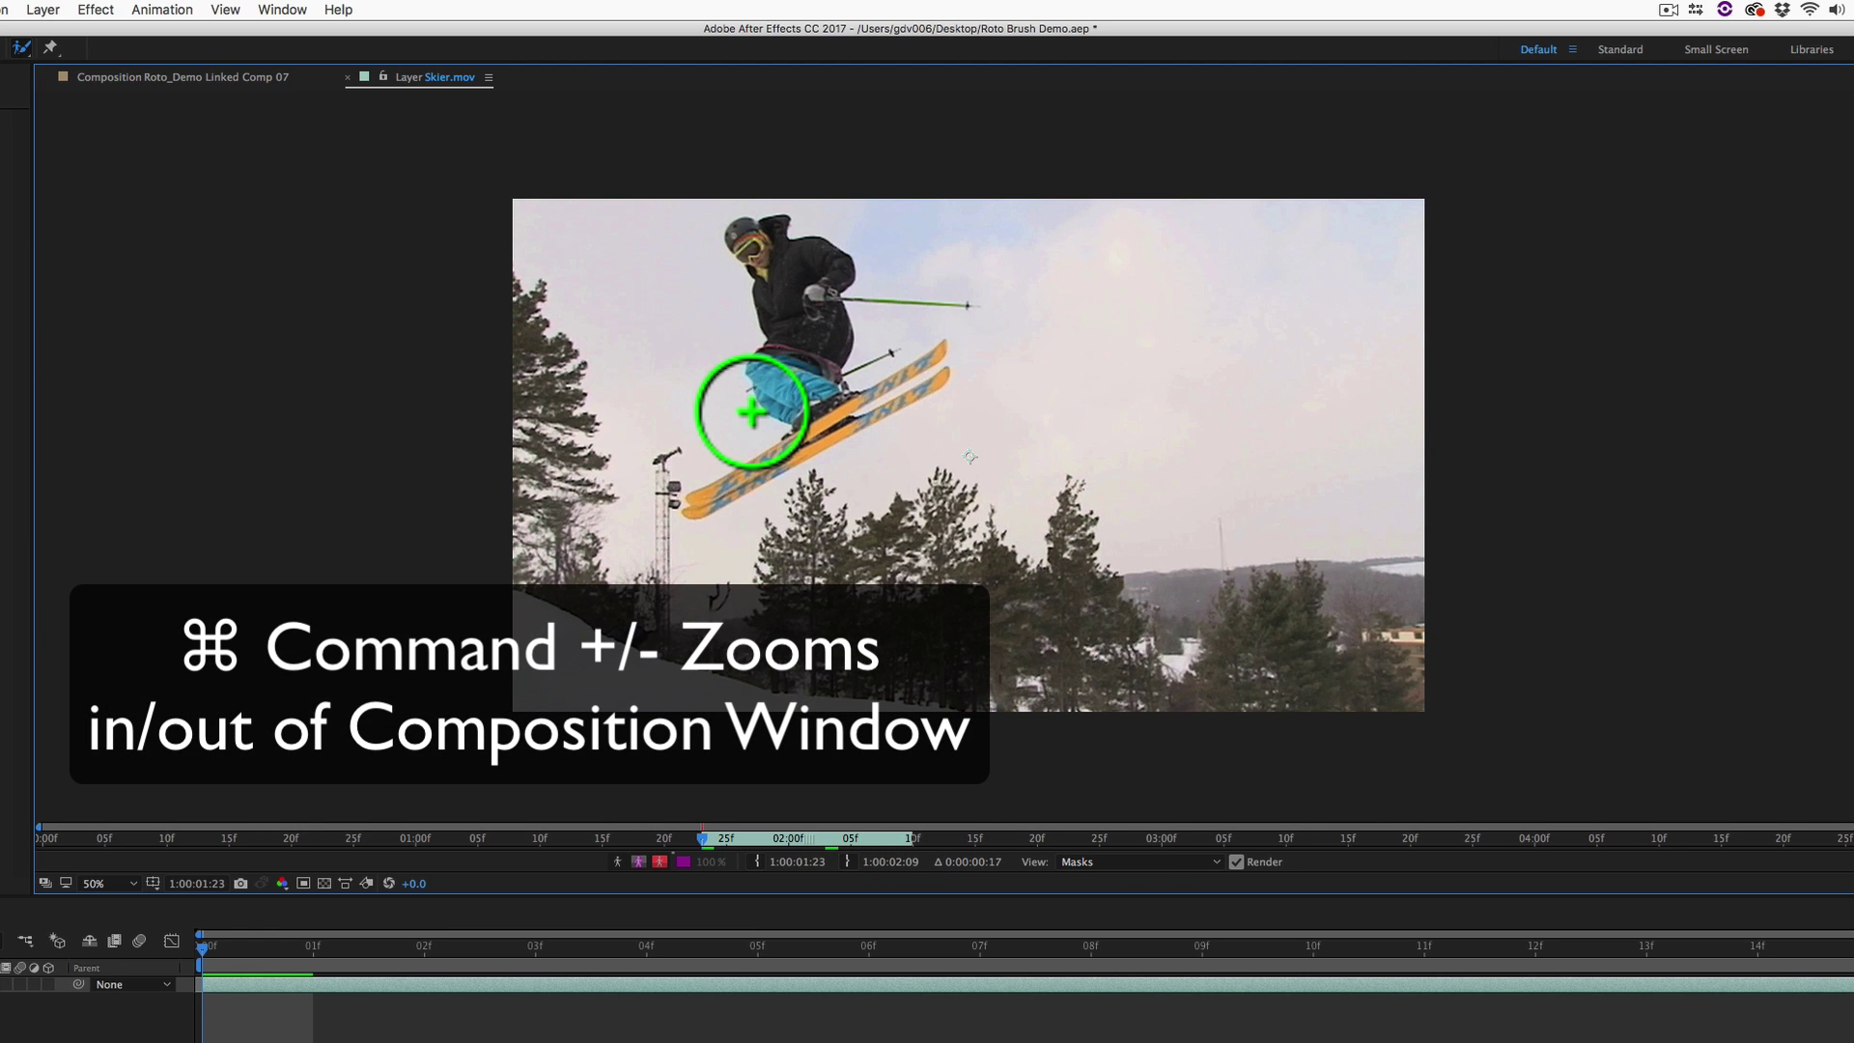
key("super+equal")
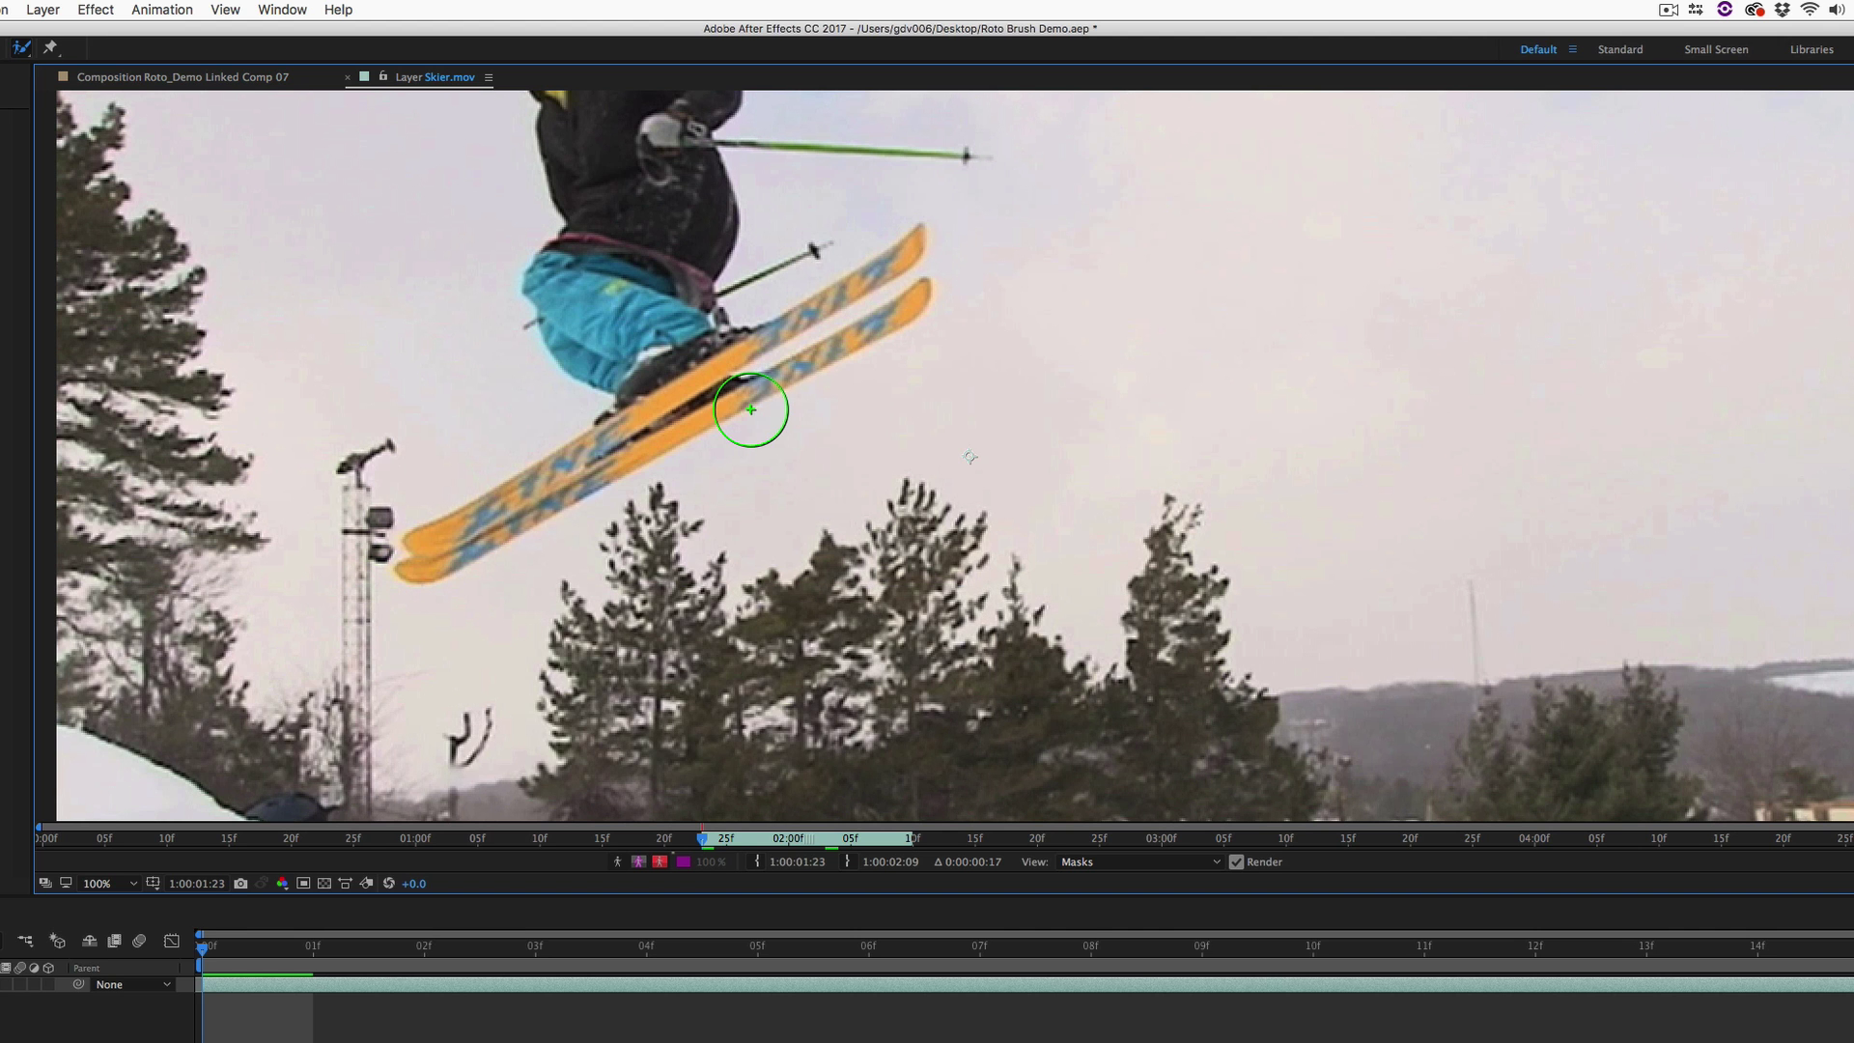
left_click_drag(751, 409, 1052, 591)
key("alt+w")
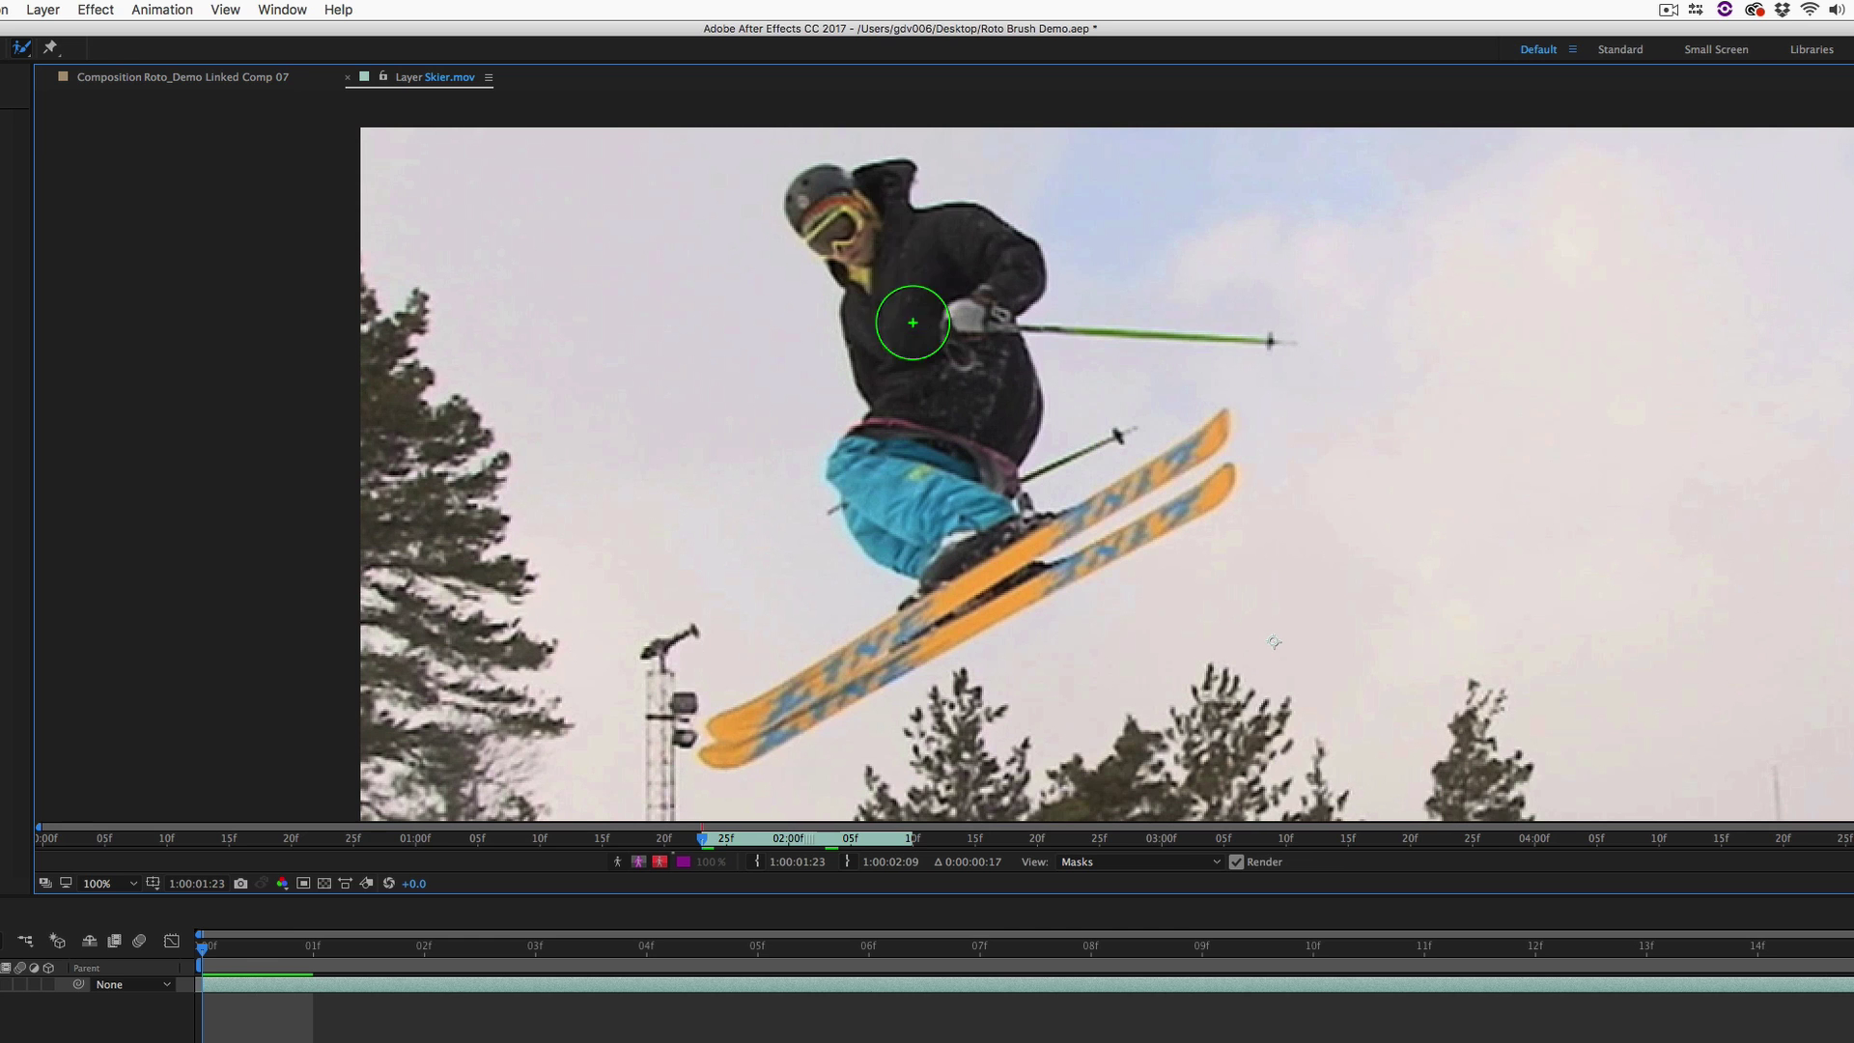
Paint Roto Brush foreground strokes down the skier's body and along the skis
mouse_move(855, 218)
left_mouse_down()
mouse_move(944, 278)
mouse_move(966, 329)
mouse_move(919, 451)
mouse_move(981, 551)
mouse_move(938, 610)
mouse_move(786, 676)
left_mouse_up()
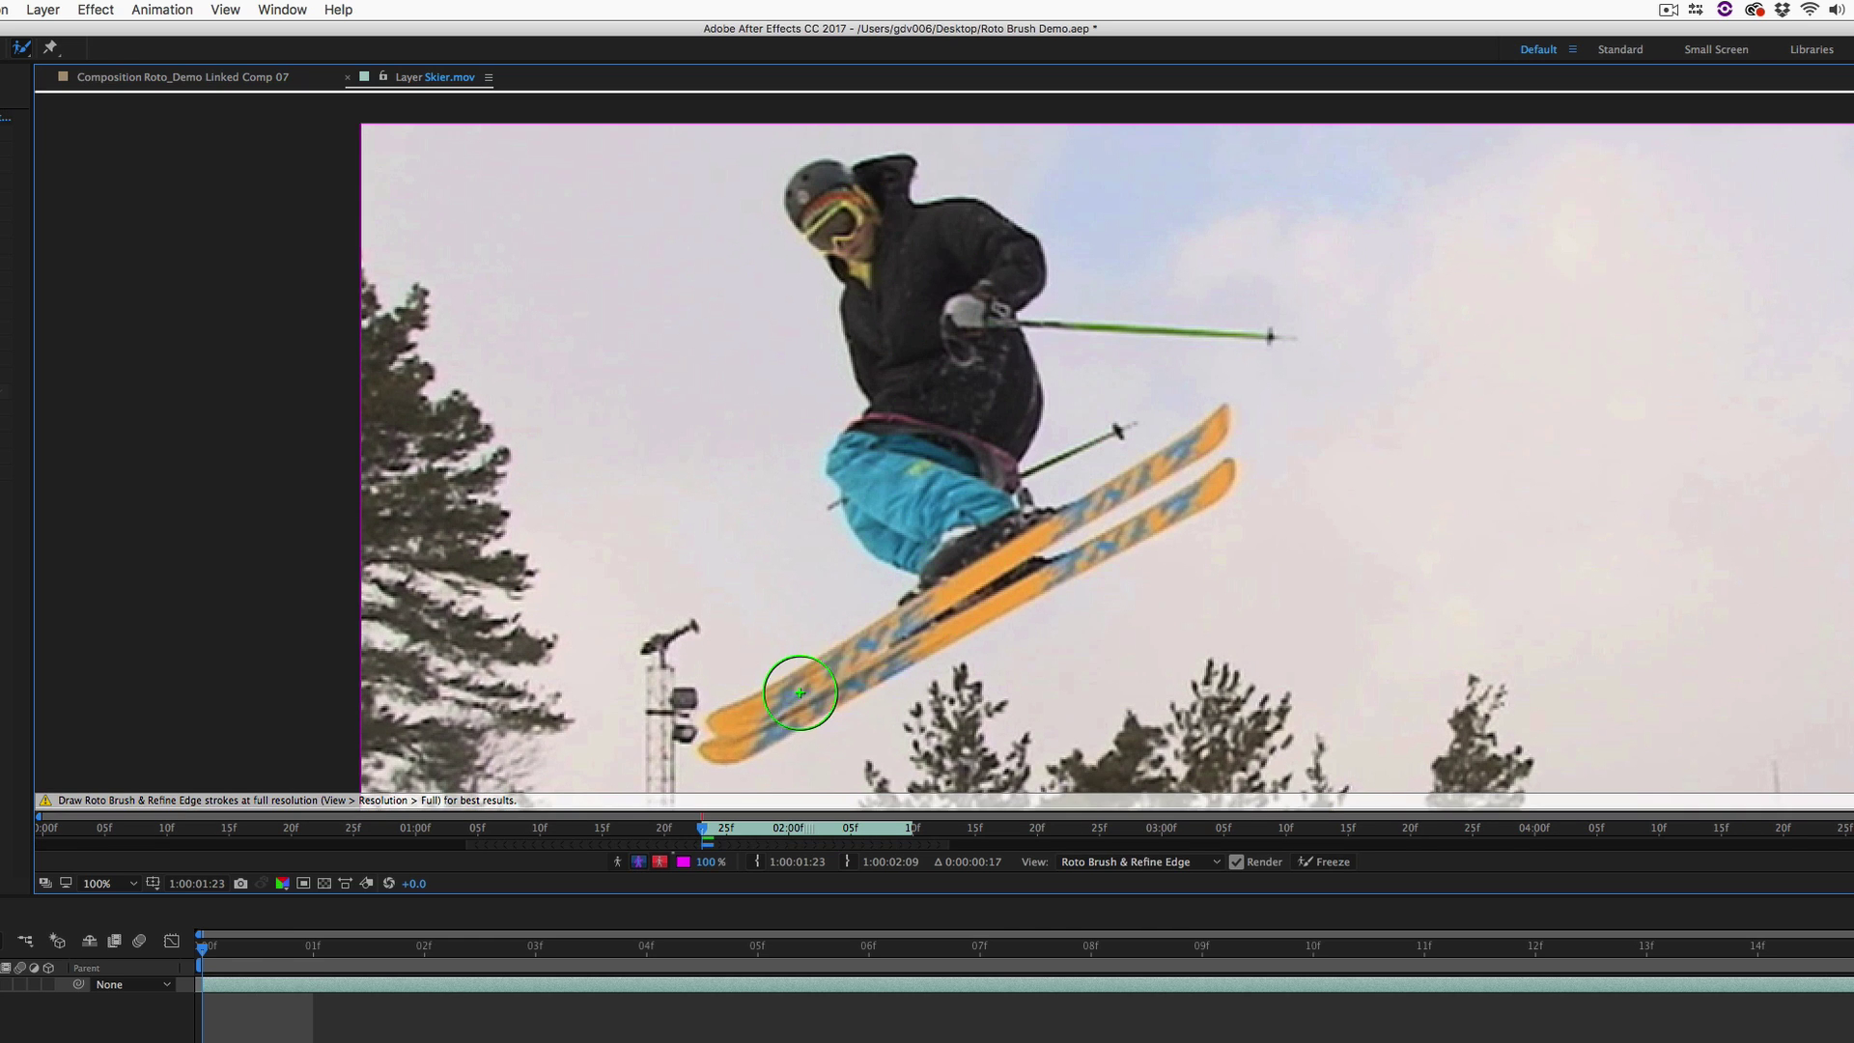
left_click_drag(987, 586, 1168, 475)
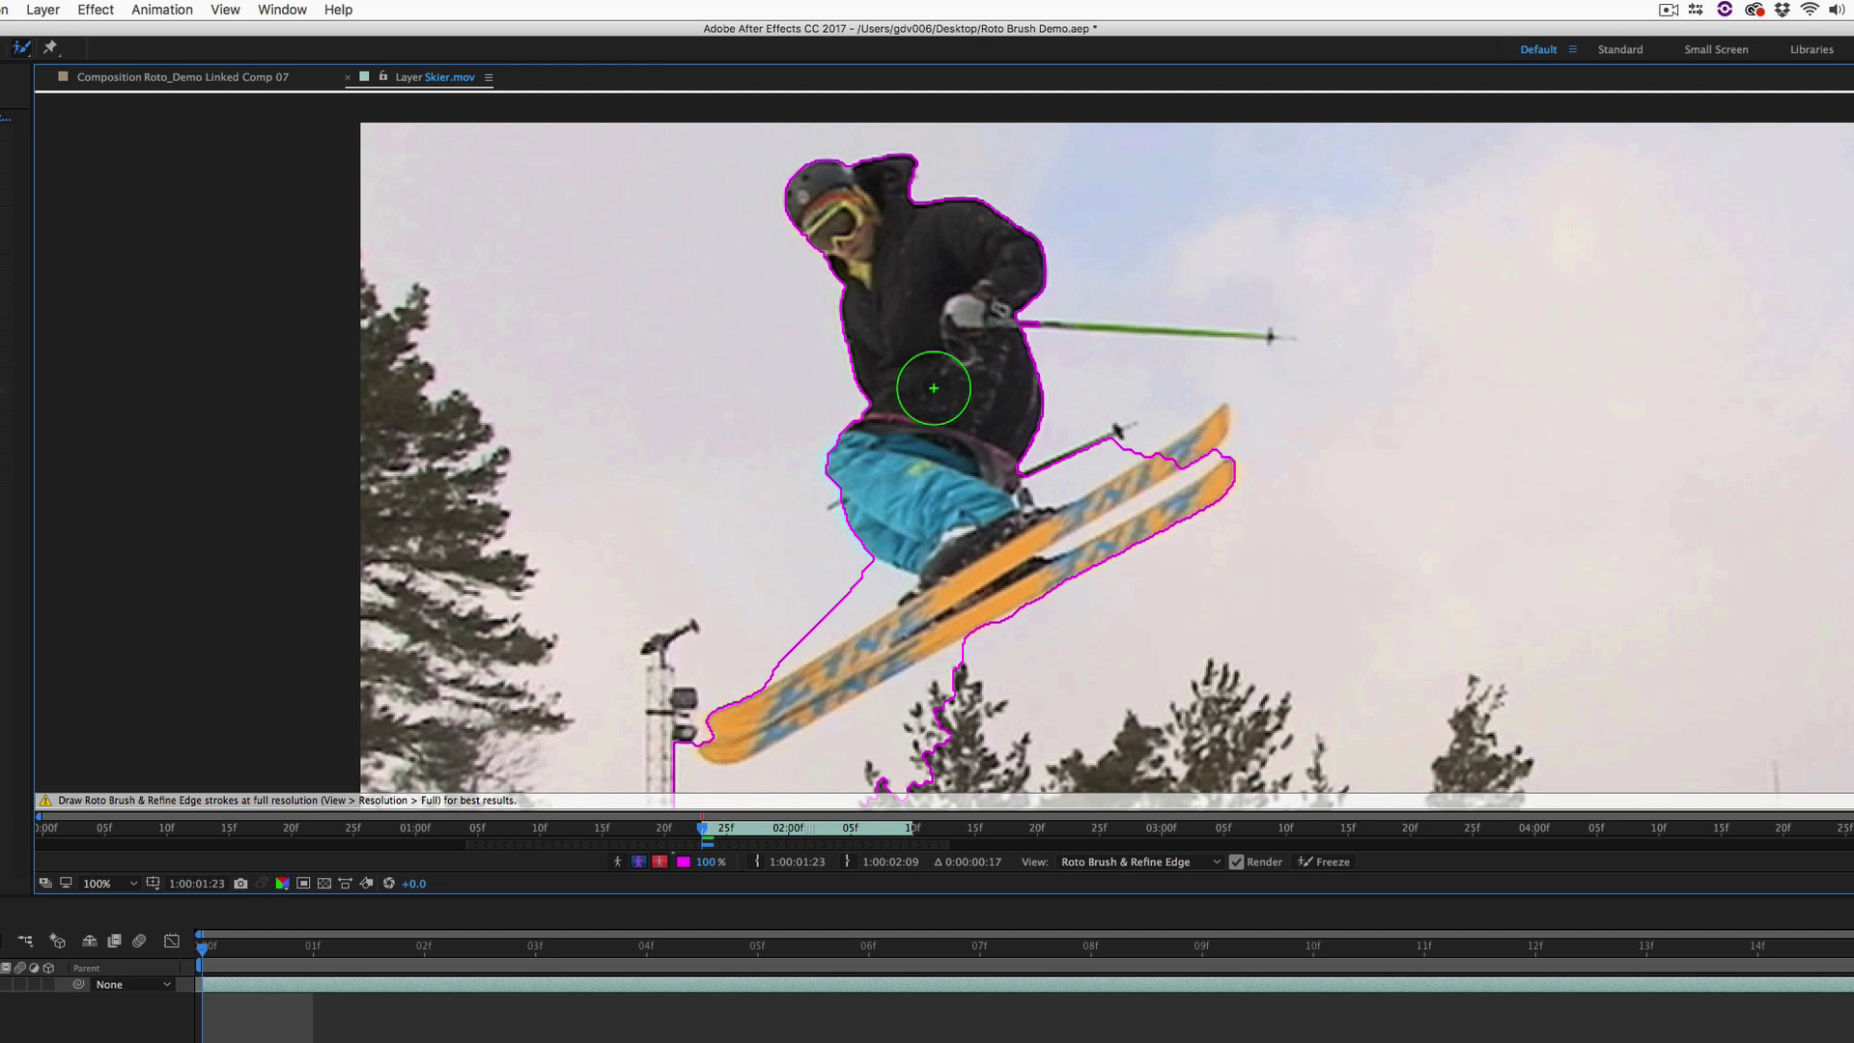
Subtract the sky, trees and the gap between the skis so the outline hugs the skis
mouse_move(903, 503)
left_mouse_down()
mouse_move(951, 454)
mouse_move(1000, 244)
left_mouse_up()
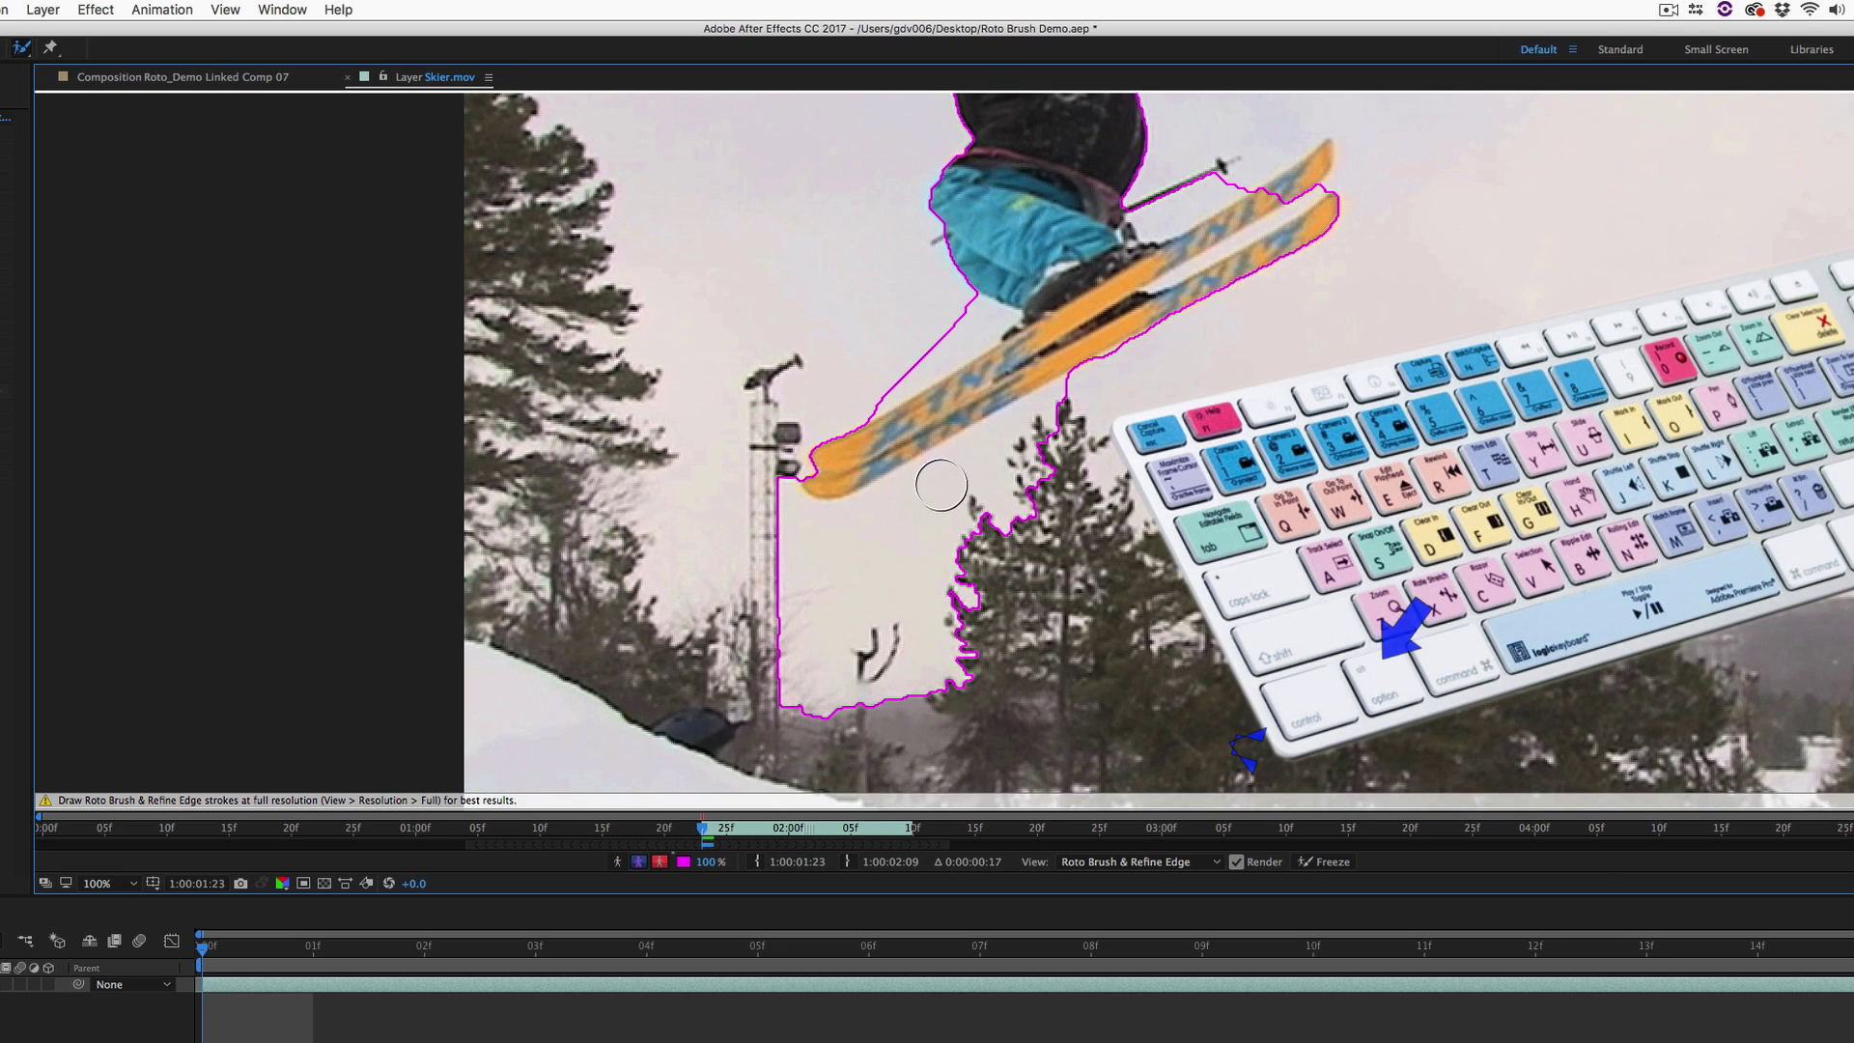
key("alt")
left_click_drag(941, 494, 853, 568)
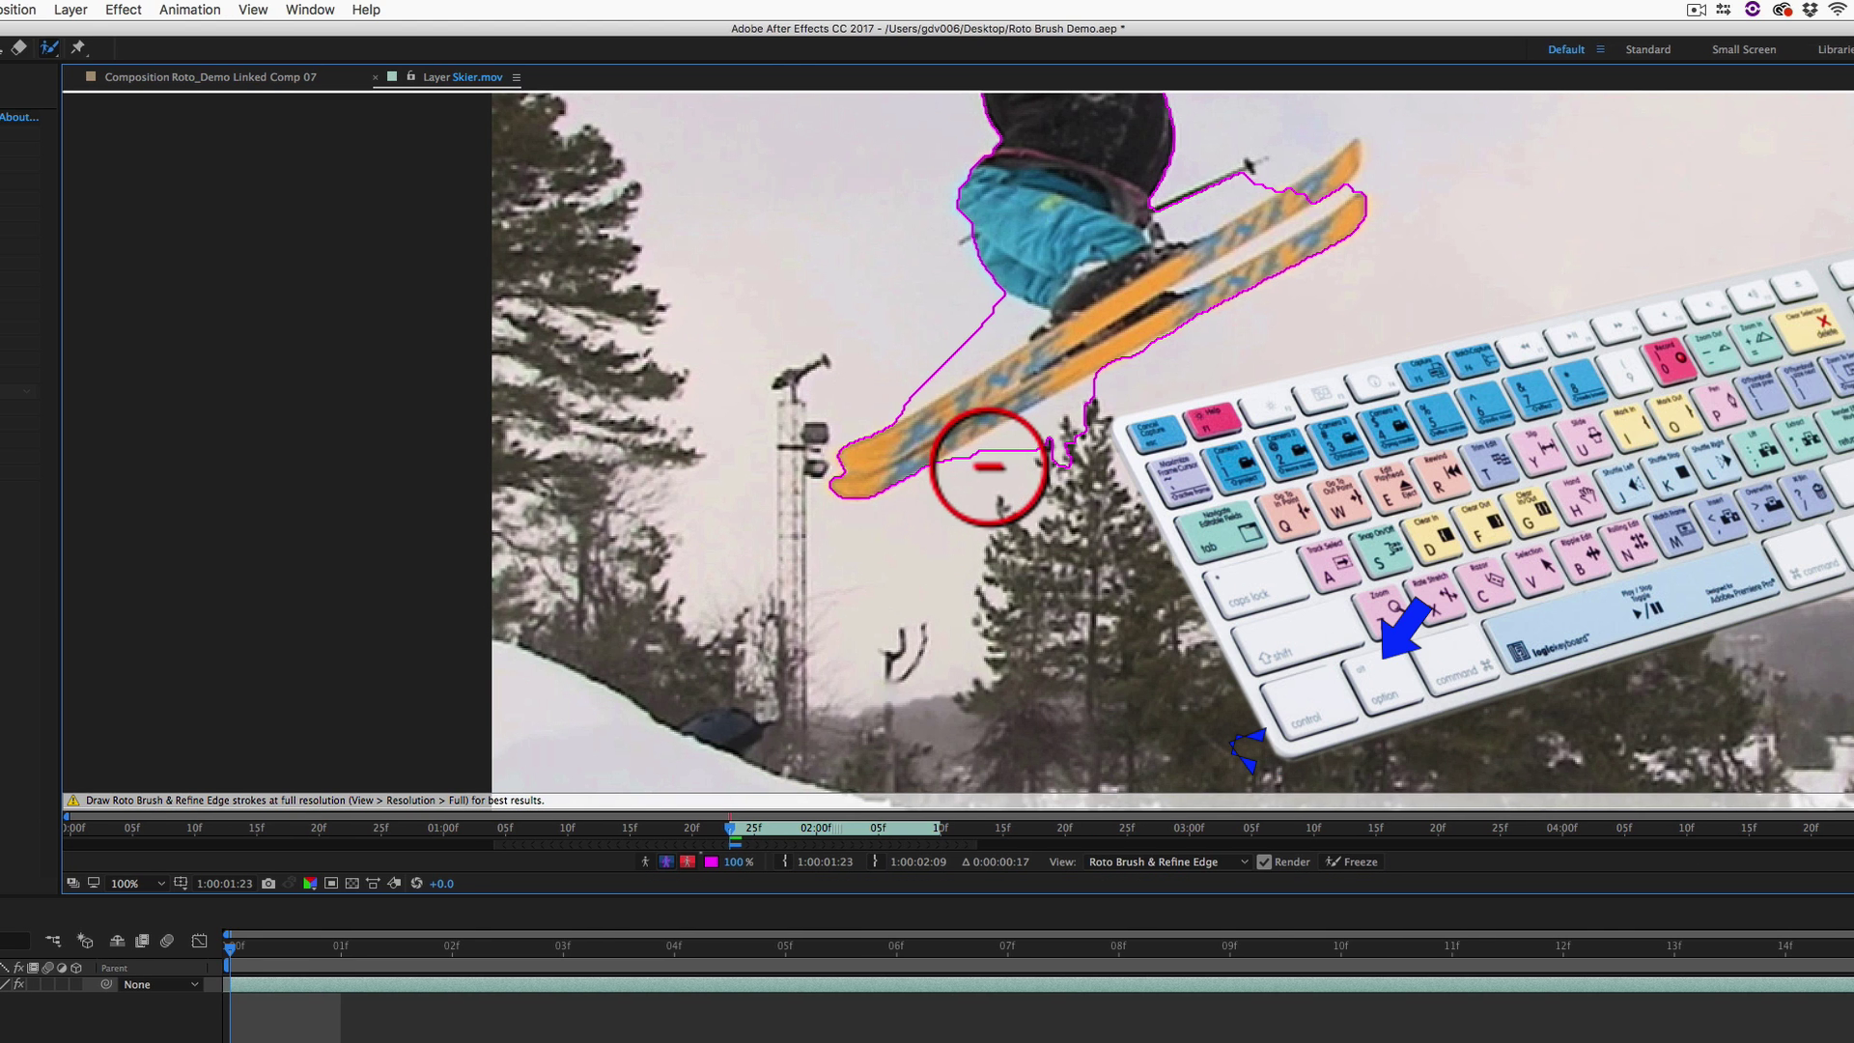
left_click_drag(953, 463, 1031, 441)
left_click_drag(931, 401, 1004, 336)
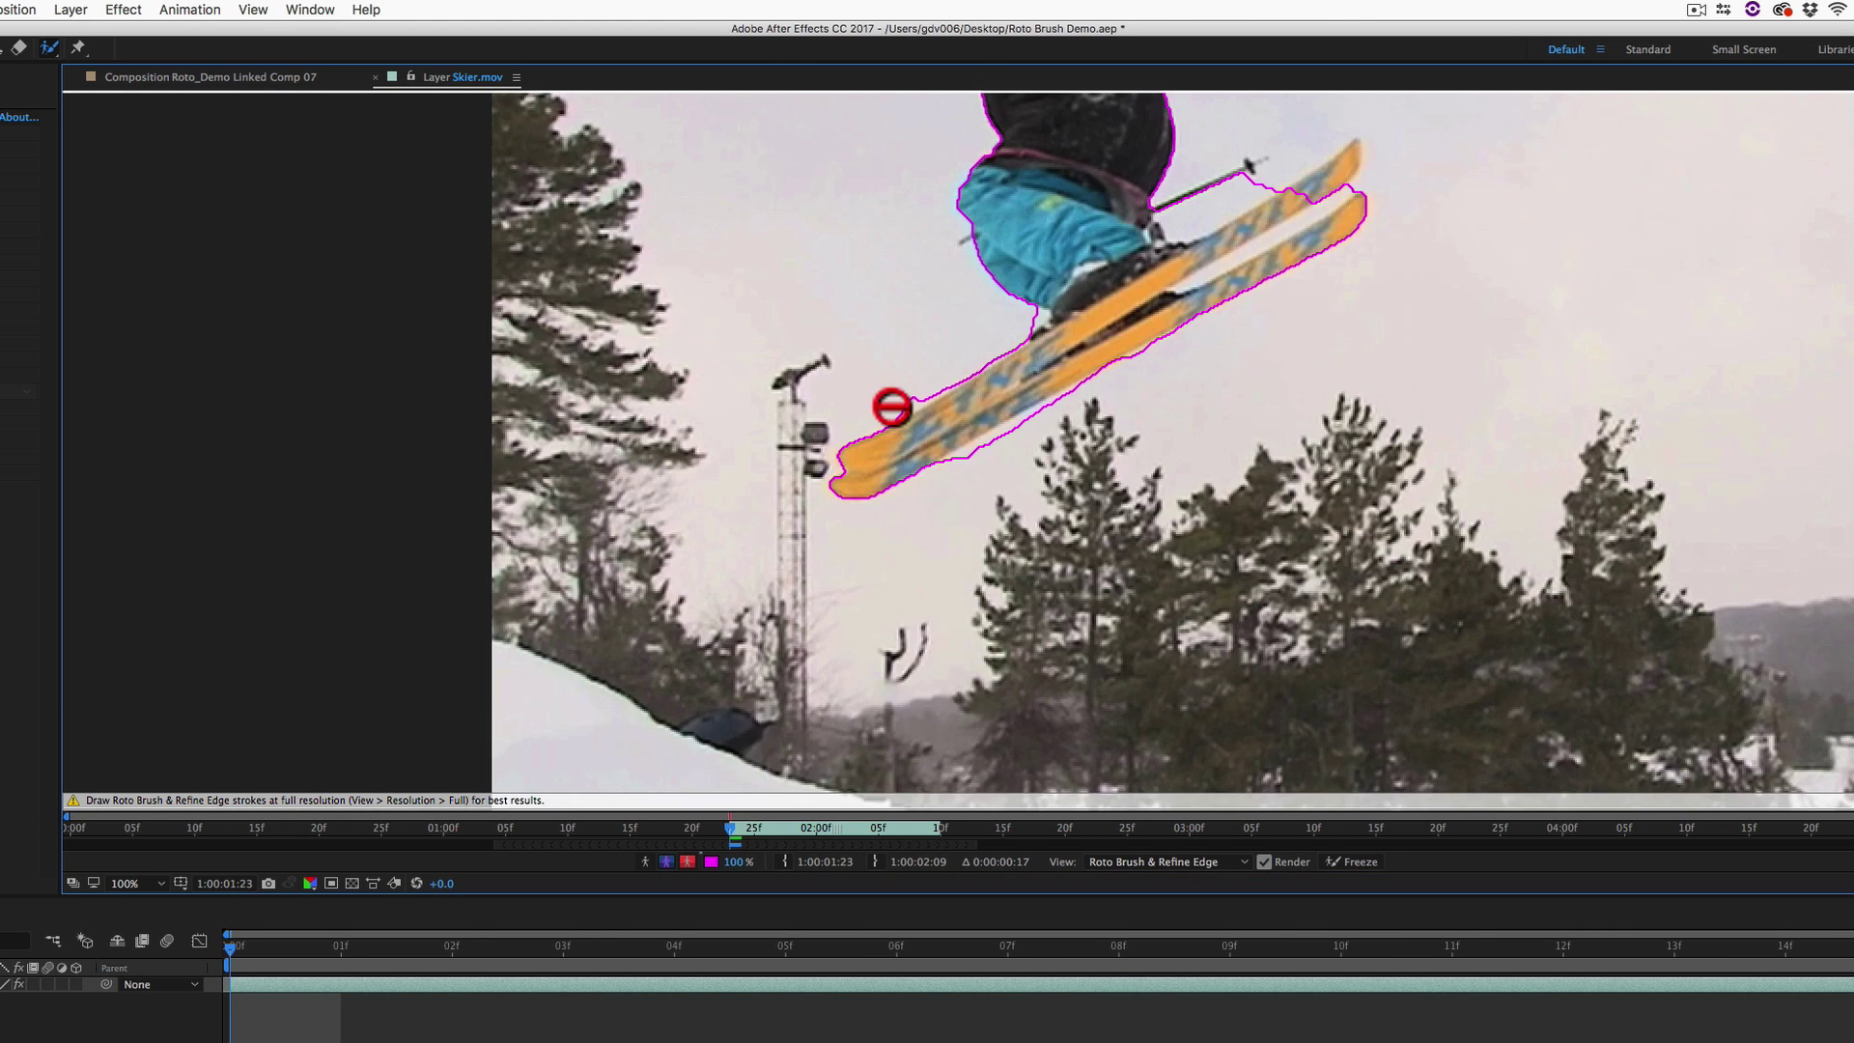
left_click_drag(962, 460, 1056, 428)
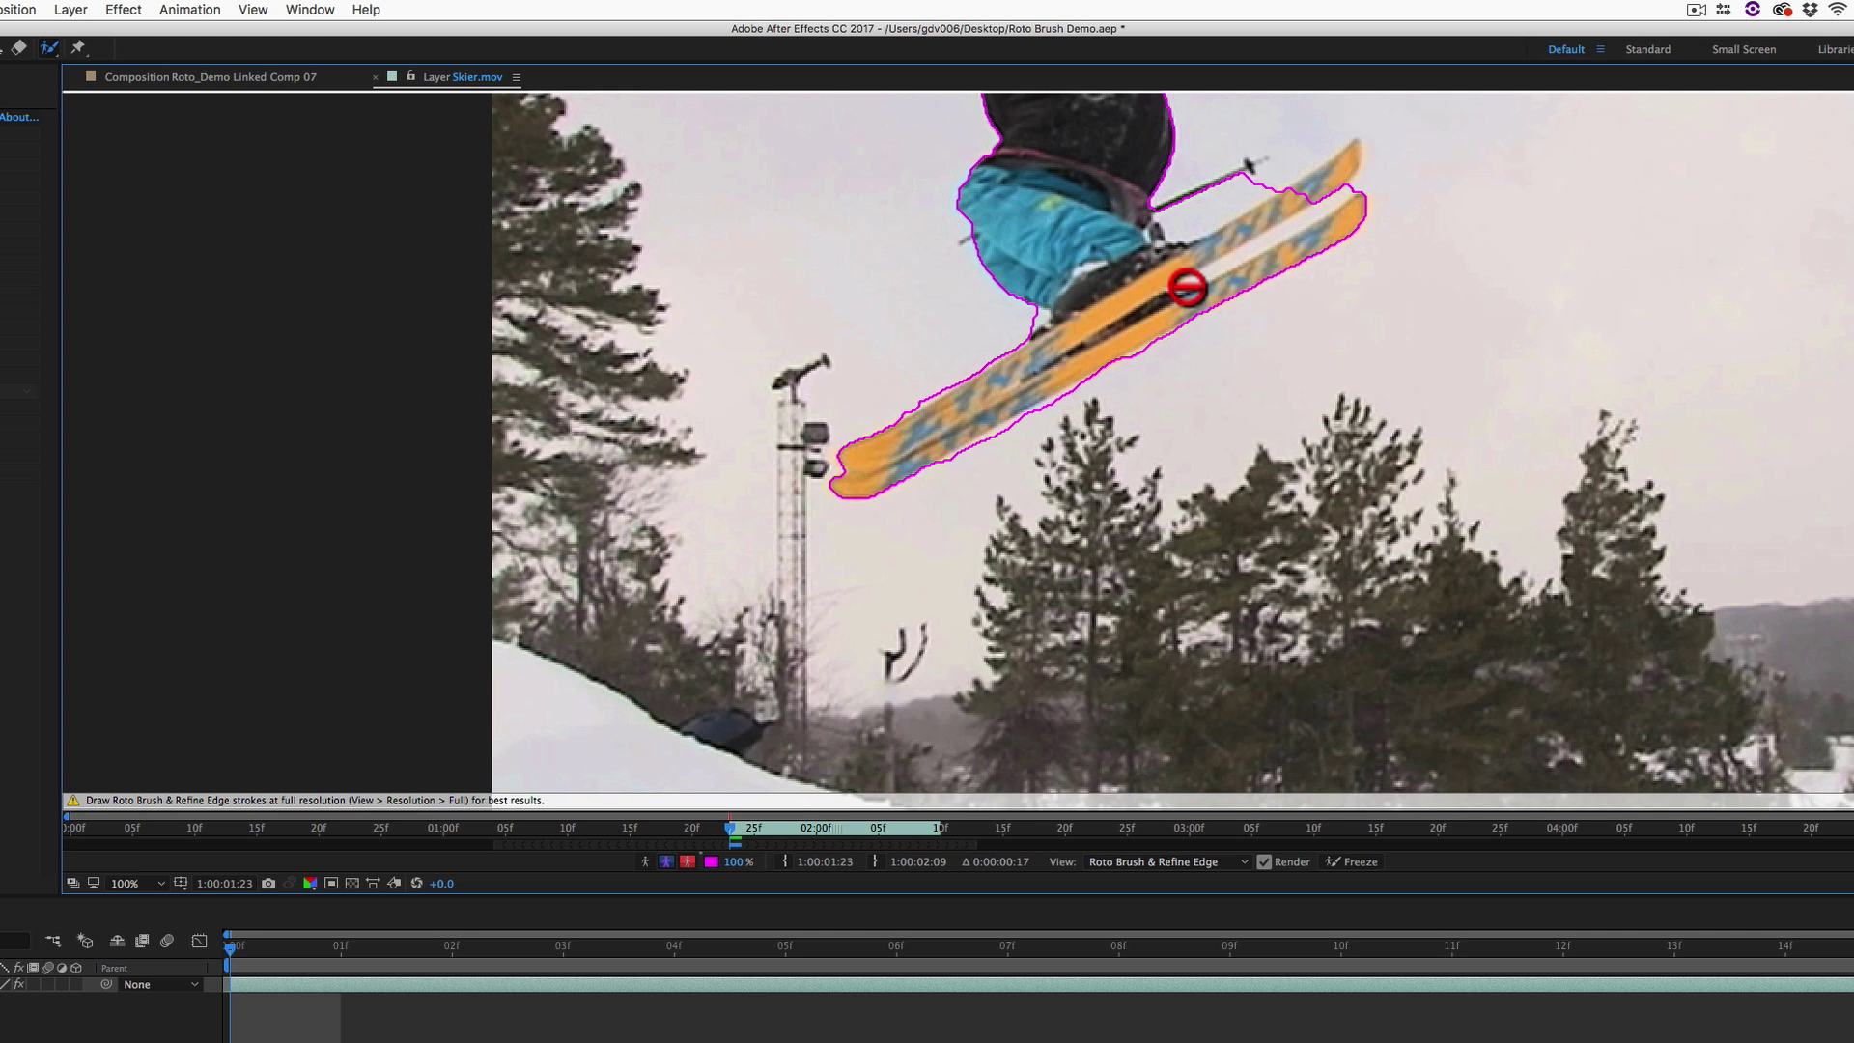
mouse_move(1186, 287)
left_mouse_down()
mouse_move(1345, 194)
mouse_move(1336, 178)
mouse_move(1303, 256)
left_mouse_up()
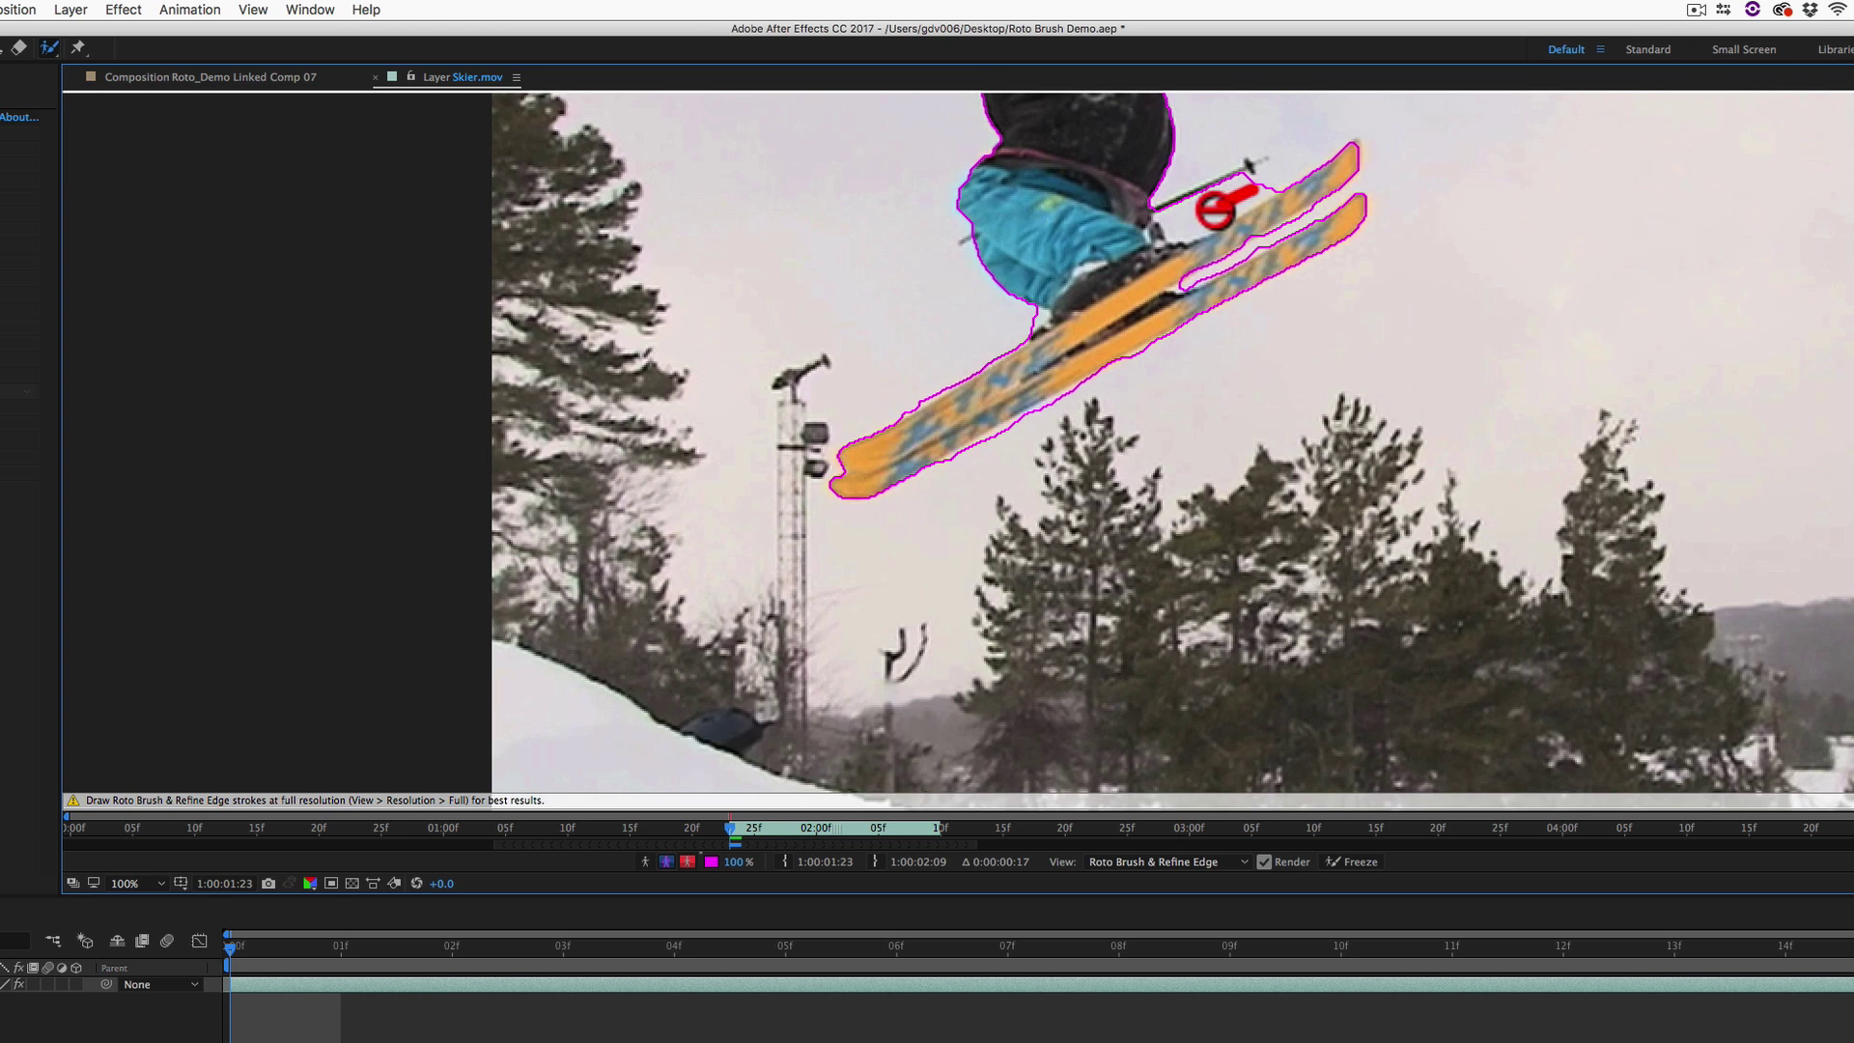
At 400% zoom, extend the cutout along the ski pole to its tip, removing the pole-ski gap
left_click_drag(1142, 235, 1116, 381)
scroll(1105, 505, "up", 2)
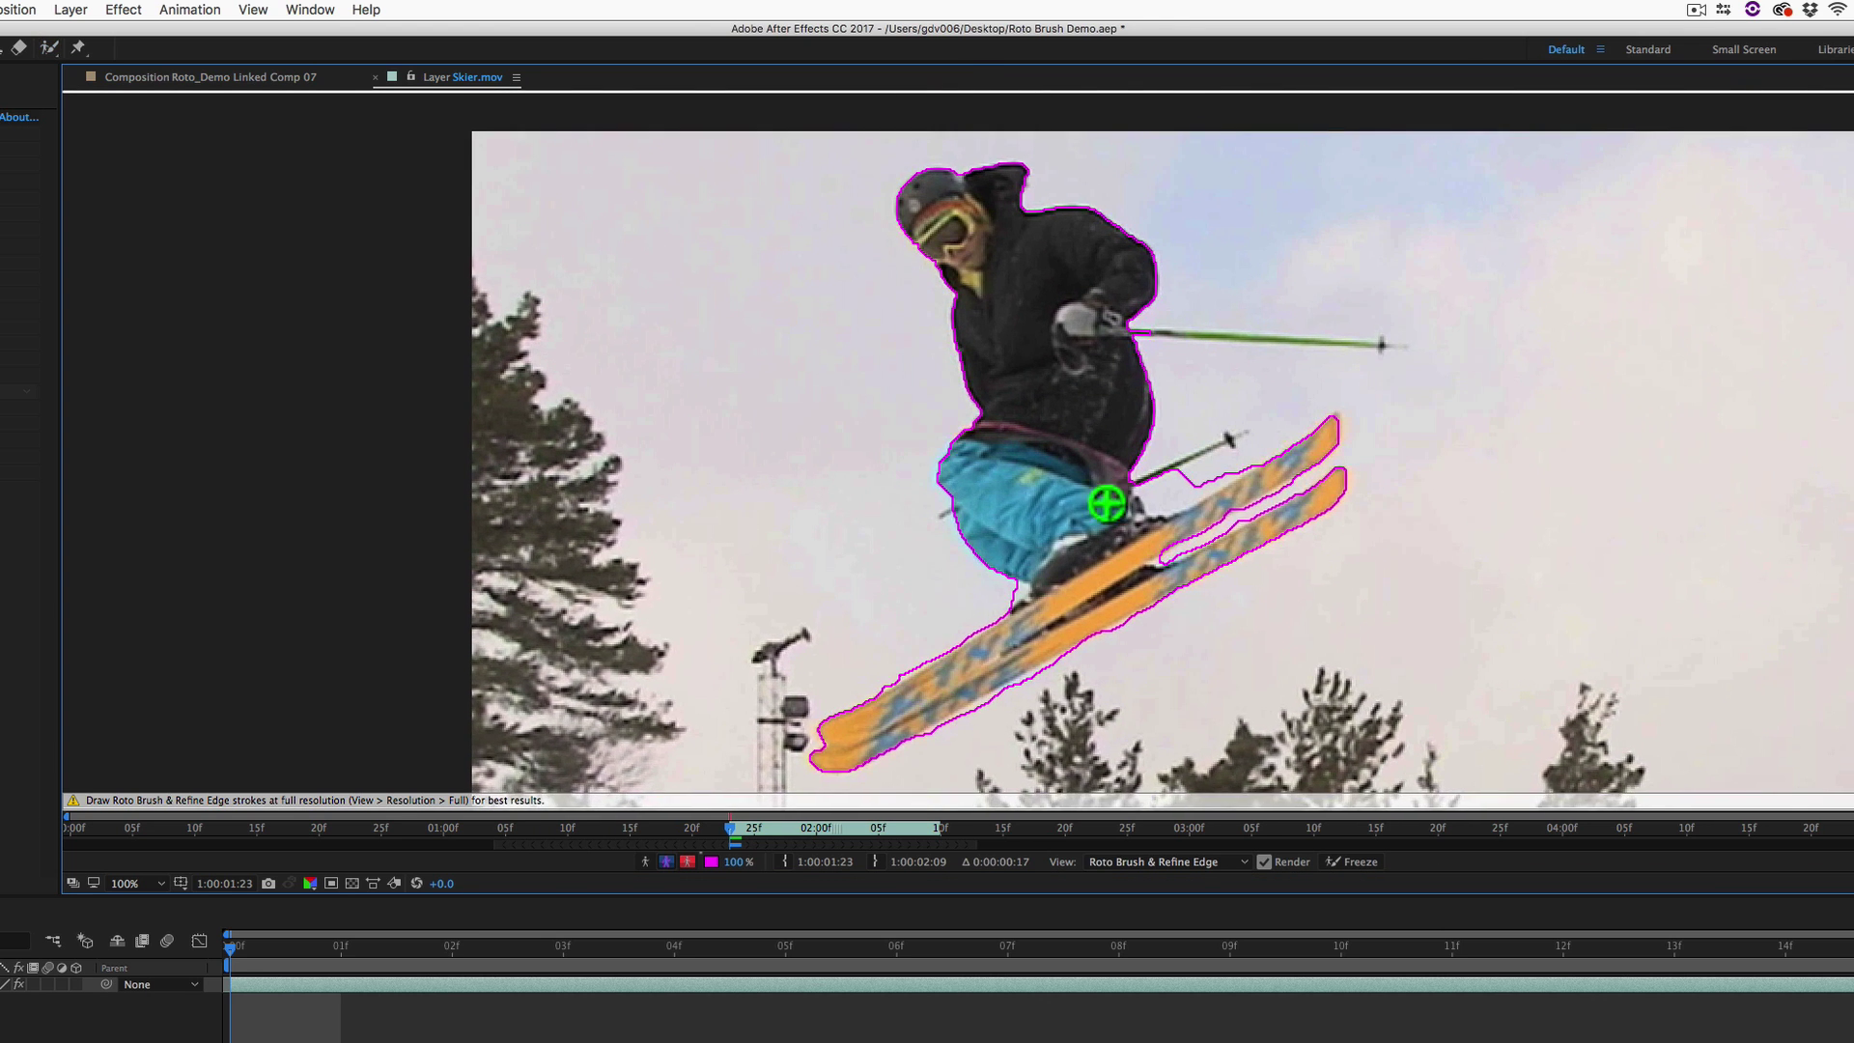
left_click_drag(1376, 503, 1289, 550, "alt")
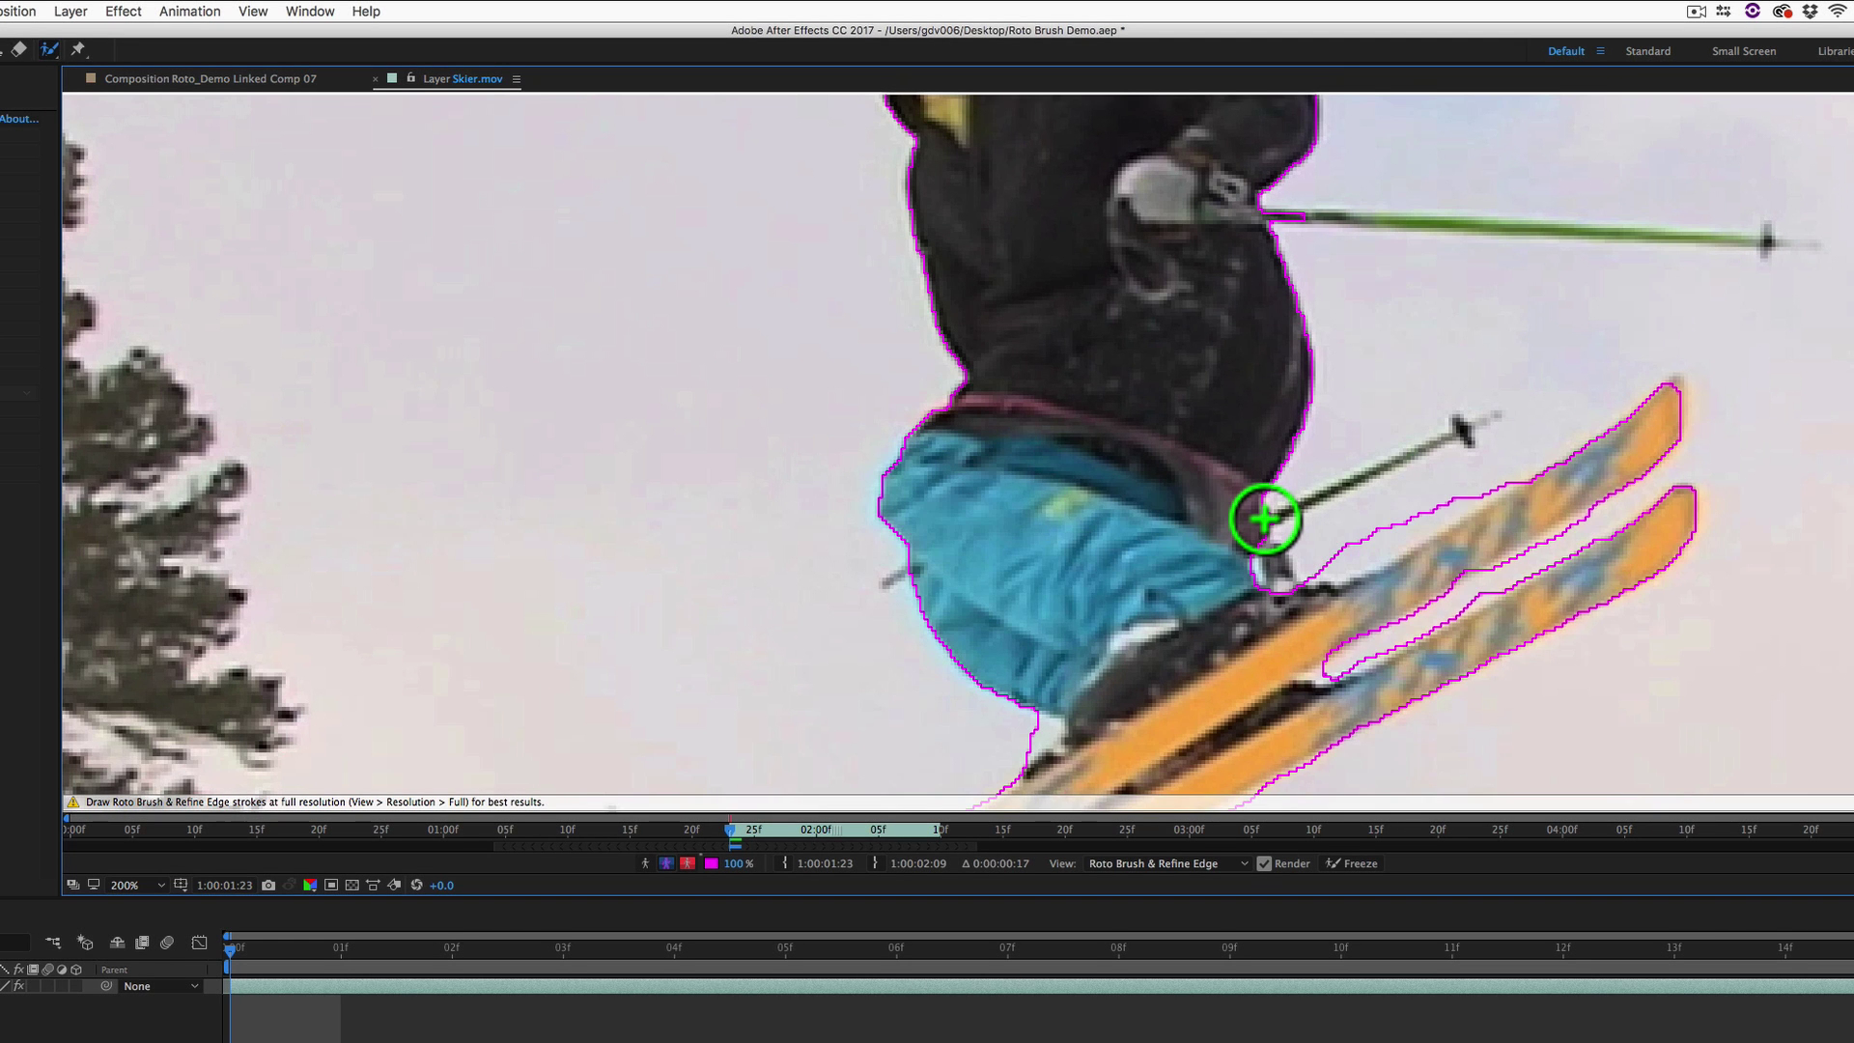
key("super+equal")
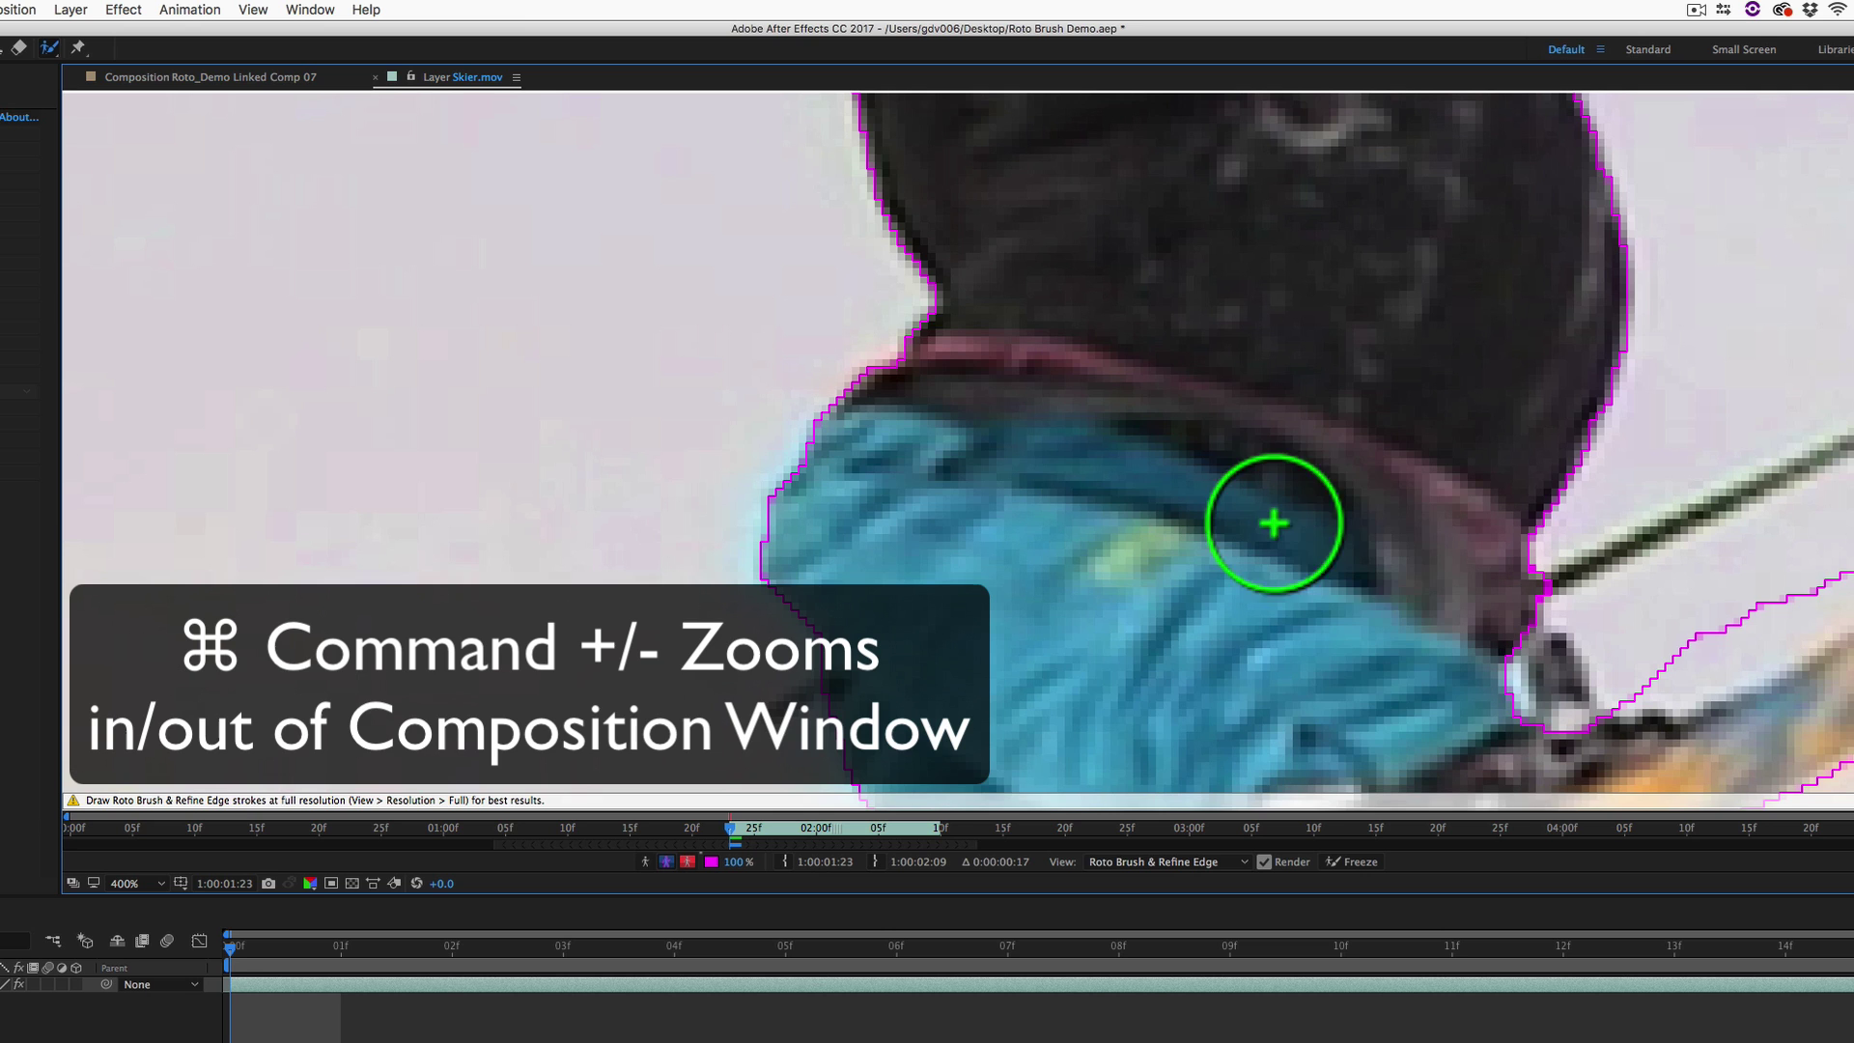
mouse_move(1423, 553)
left_mouse_down()
mouse_move(799, 496)
mouse_move(785, 563)
mouse_move(840, 489)
mouse_move(1097, 360)
left_mouse_up()
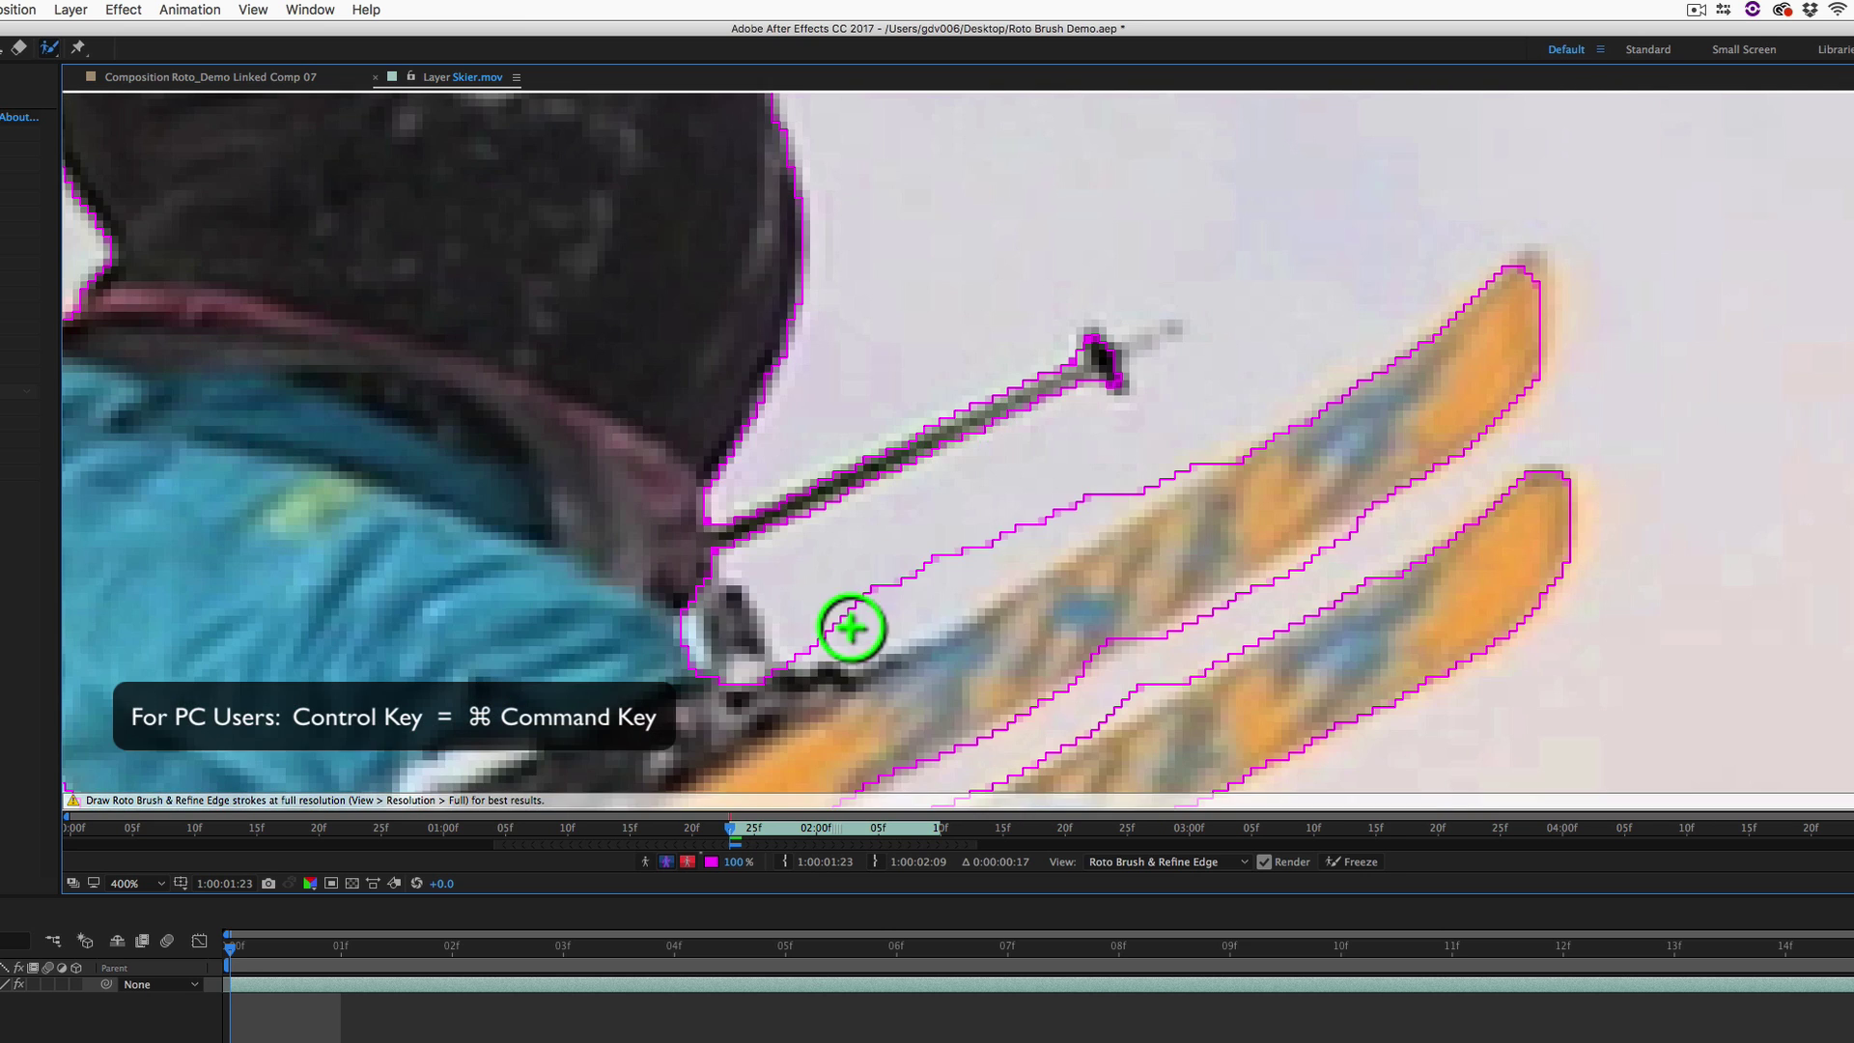
left_click_drag(842, 632, 1101, 506)
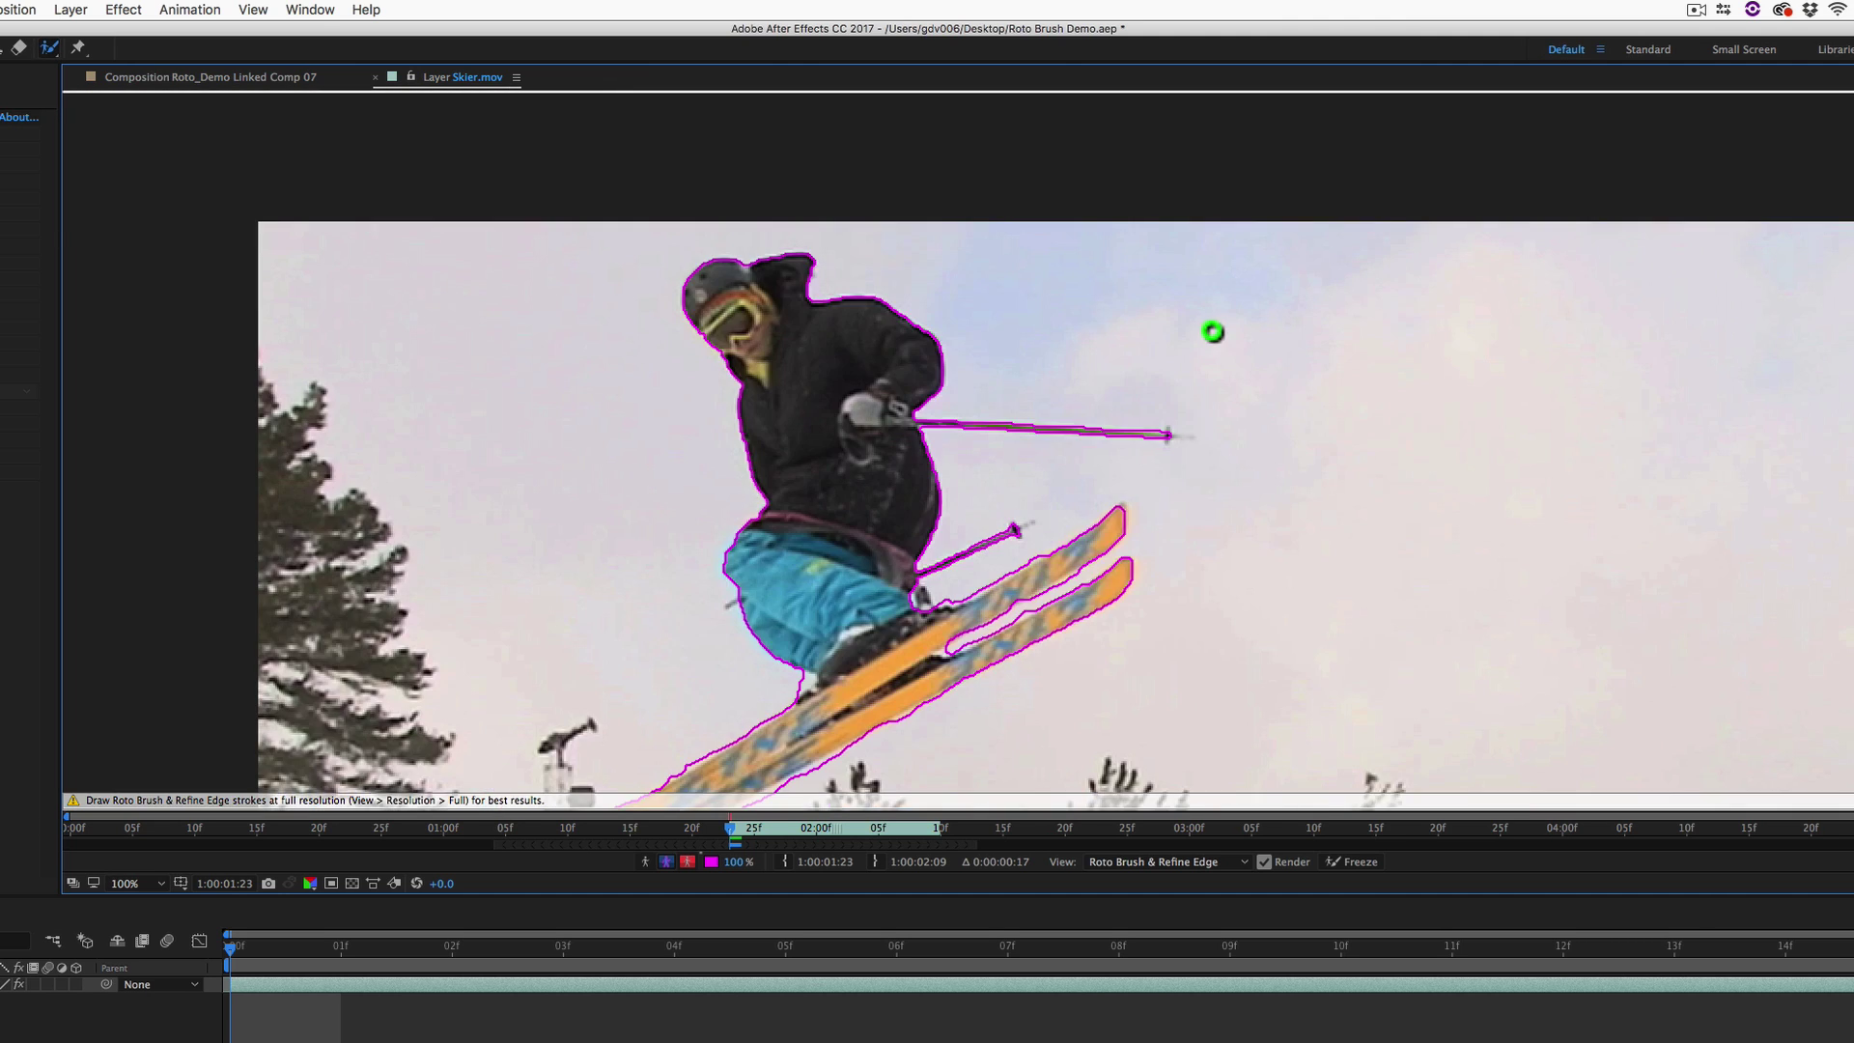
mouse_move(918, 515)
left_mouse_down()
mouse_move(973, 338)
mouse_move(1029, 353)
left_mouse_up()
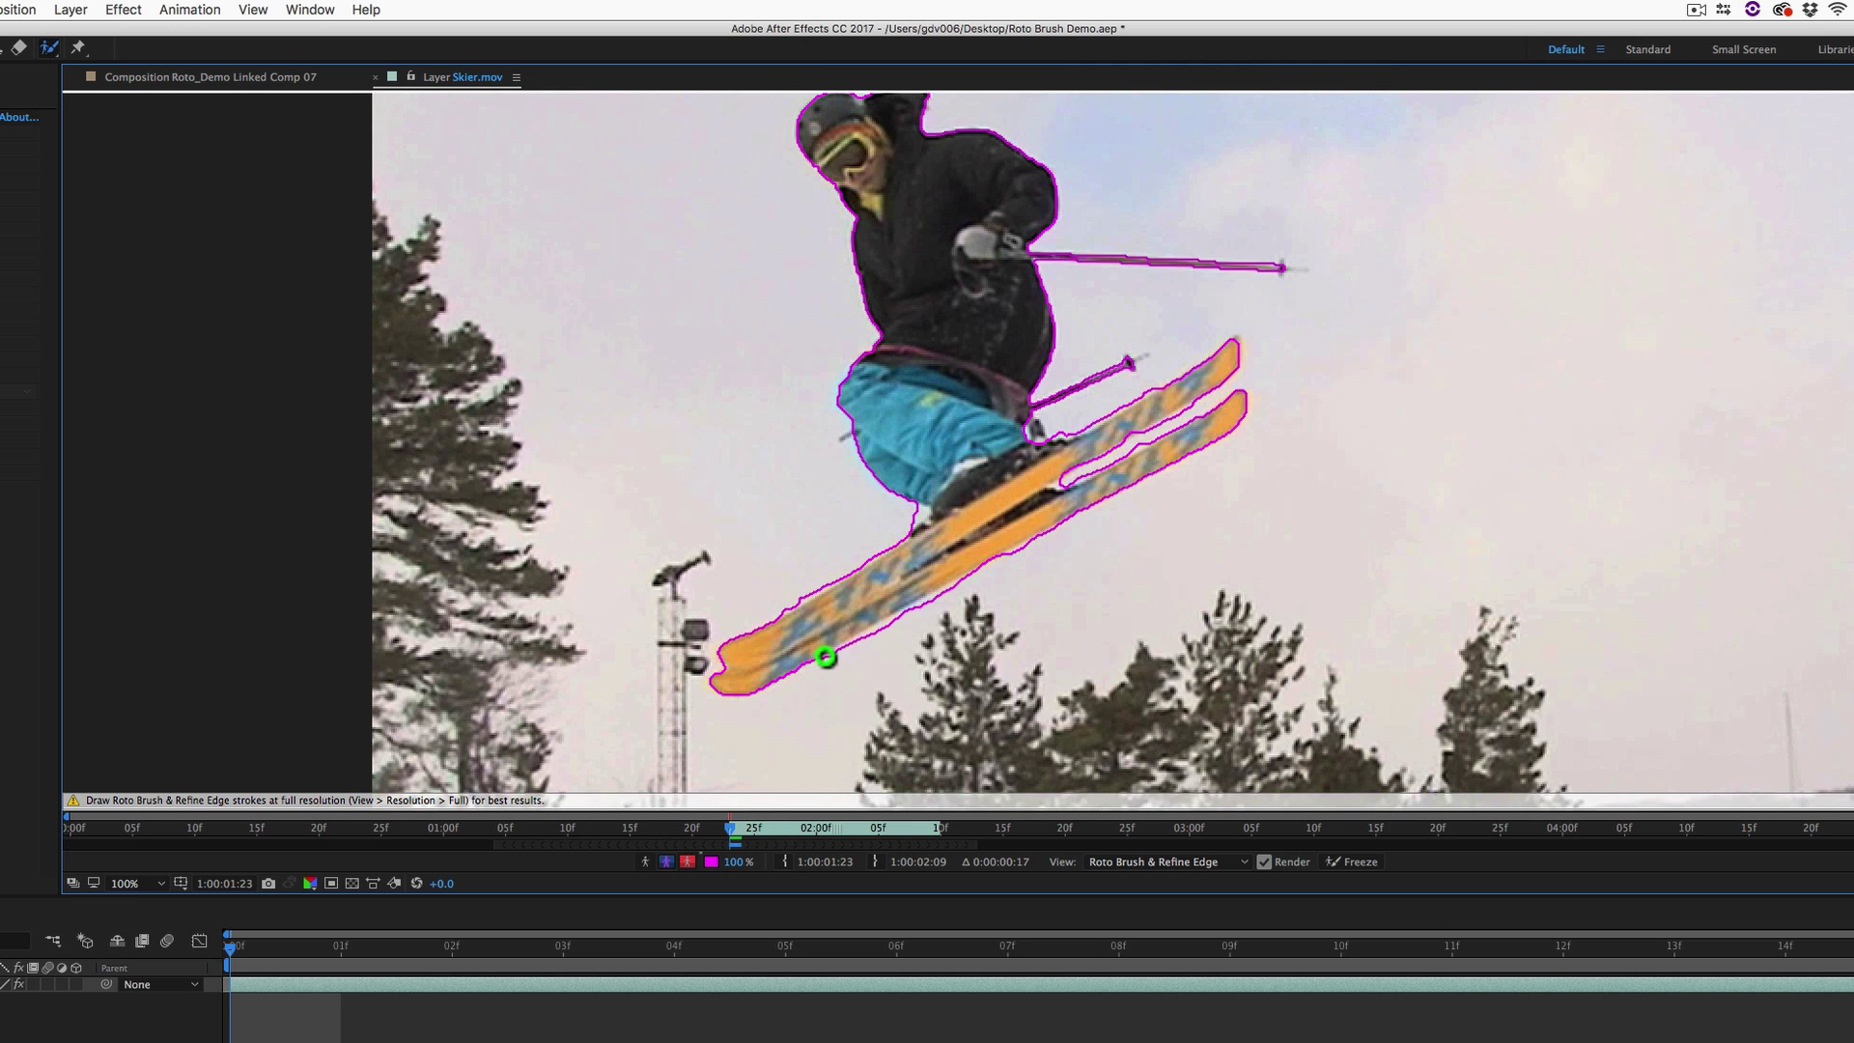
Step forward frame by frame to propagate the Roto Brush cutout and check it
key("Page_Down")
key("Page_Down")
key("Page_Down")
key("Page_Down")
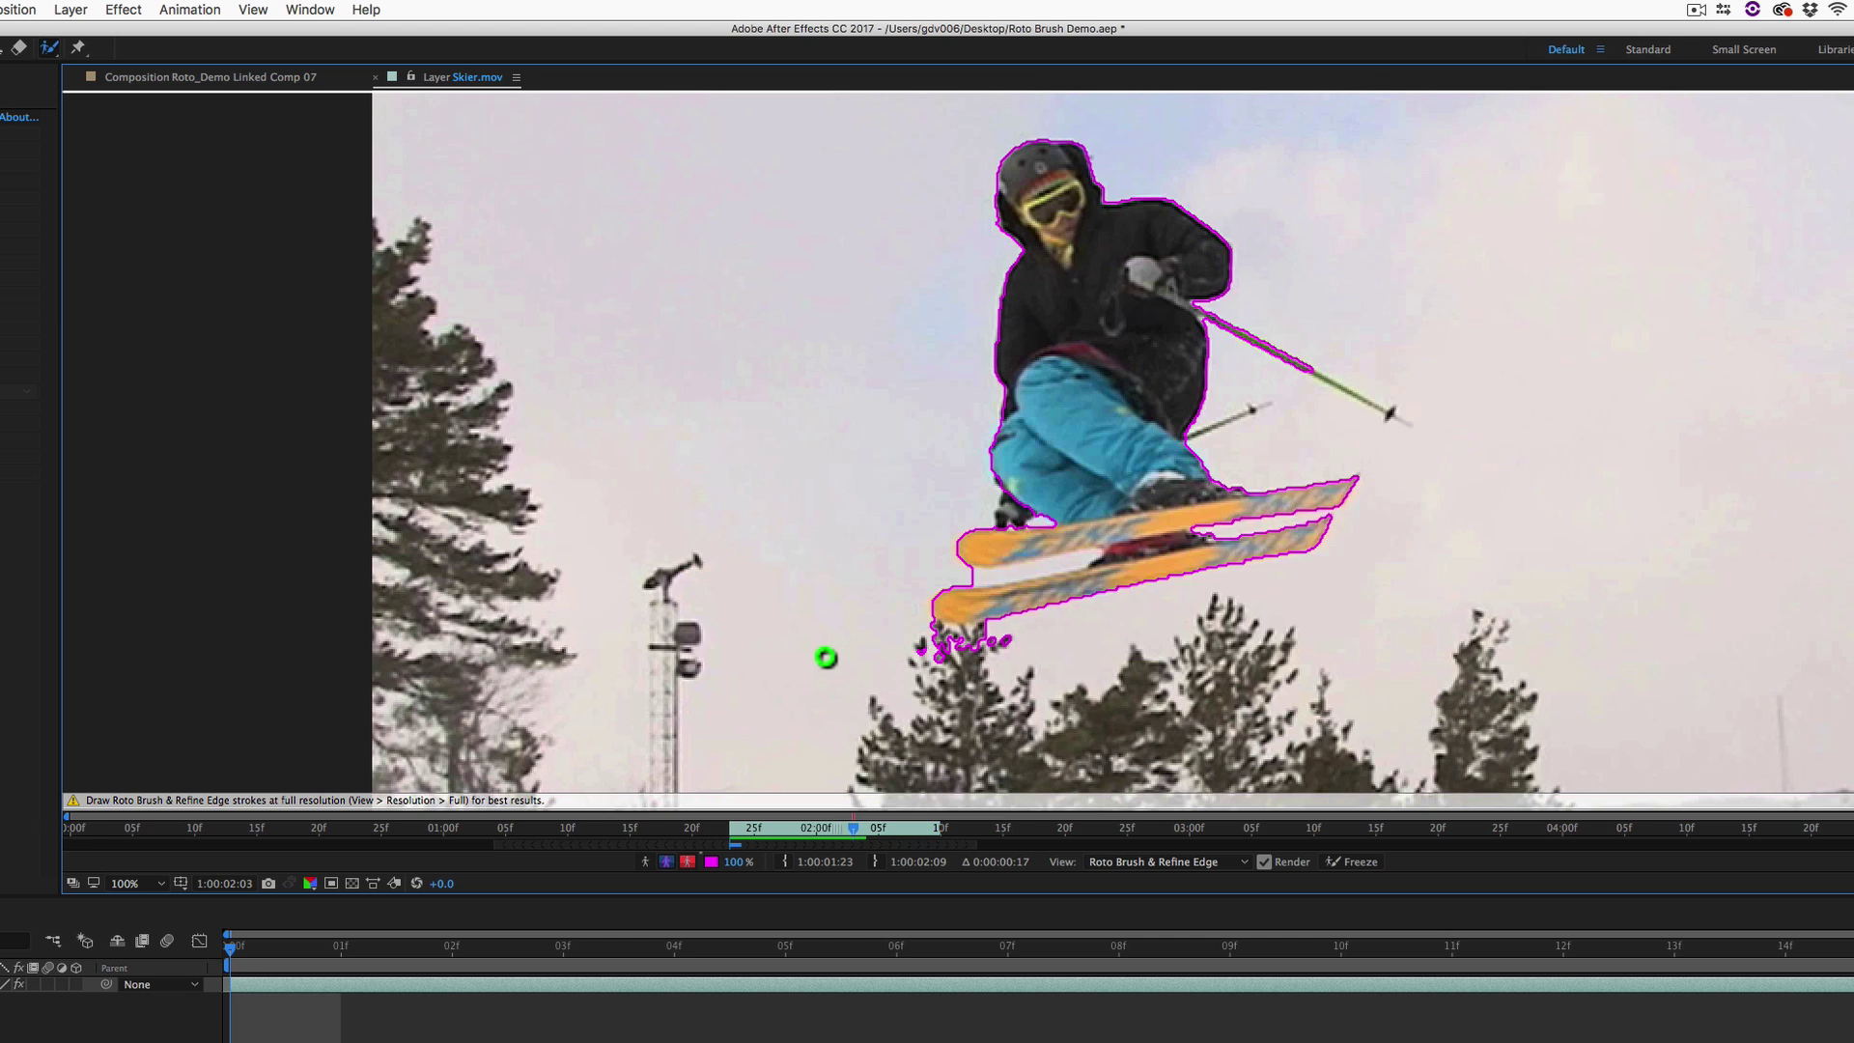
key("Page_Down")
key("Page_Down")
key("Page_Down")
key("Page_Down")
key("Page_Down")
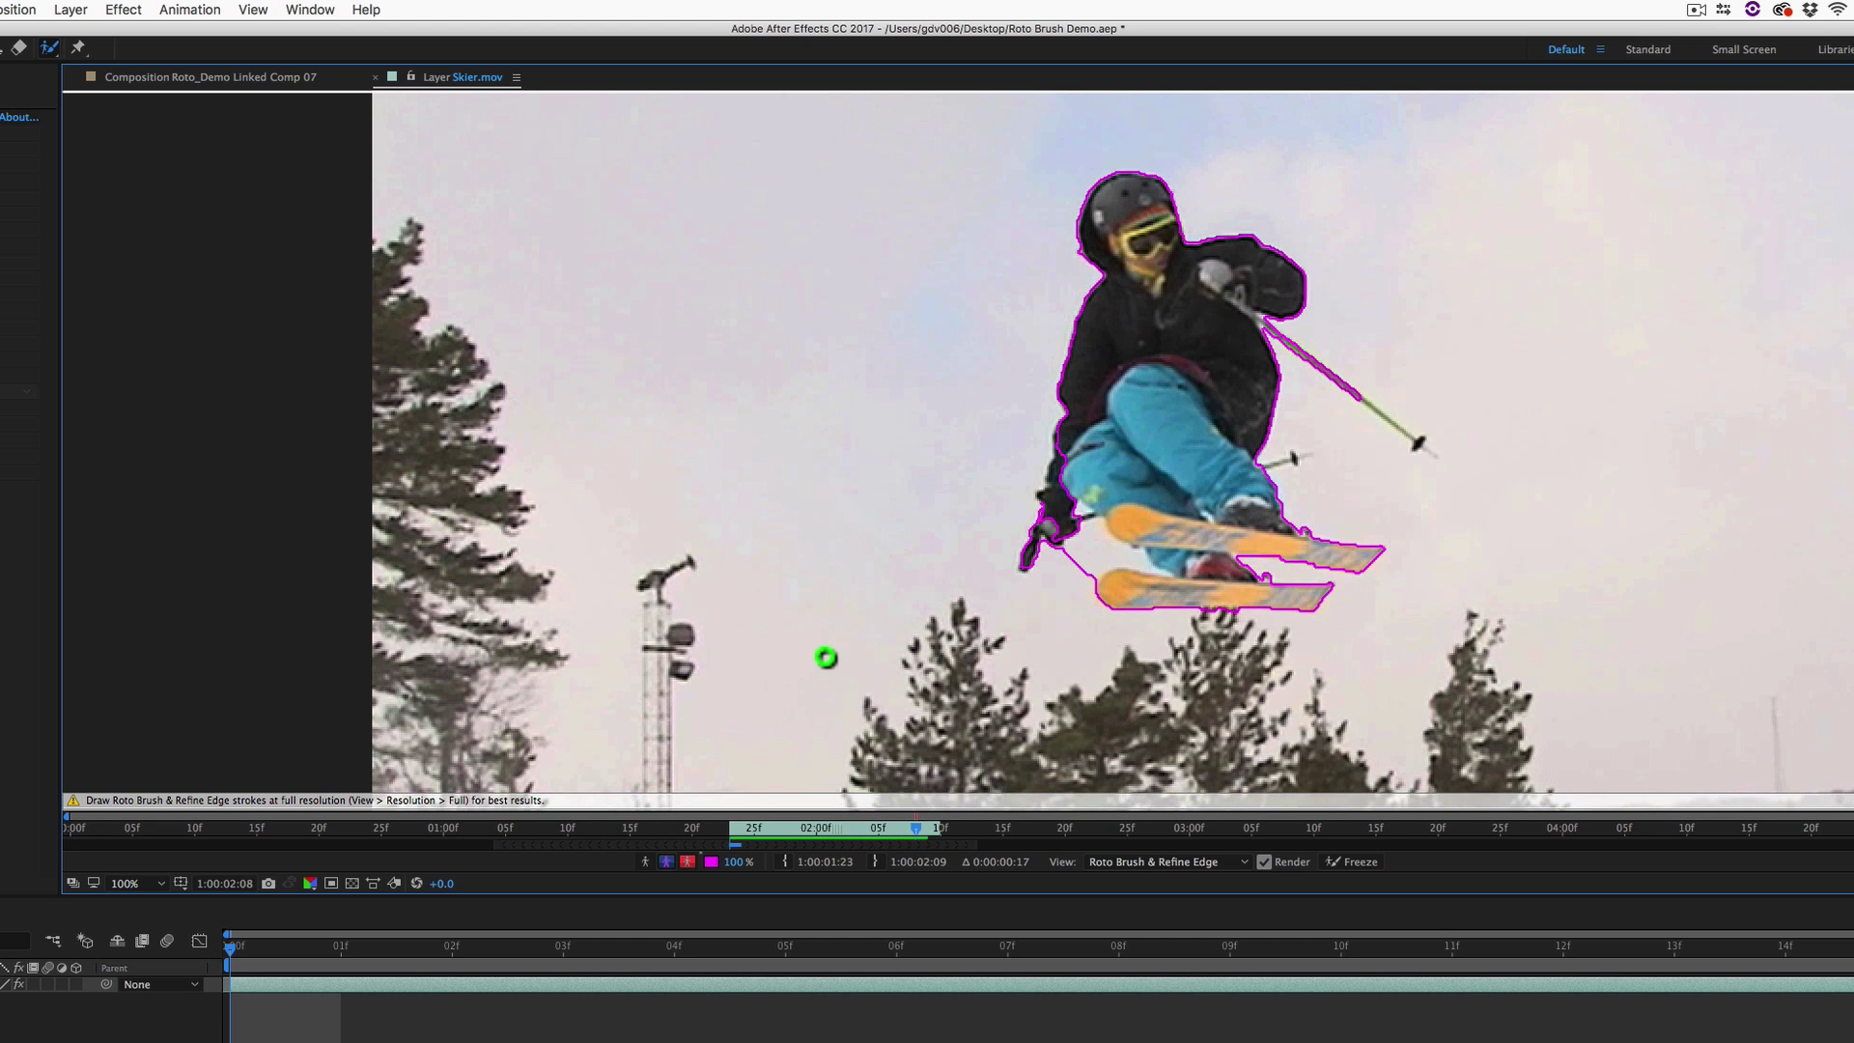
key("space")
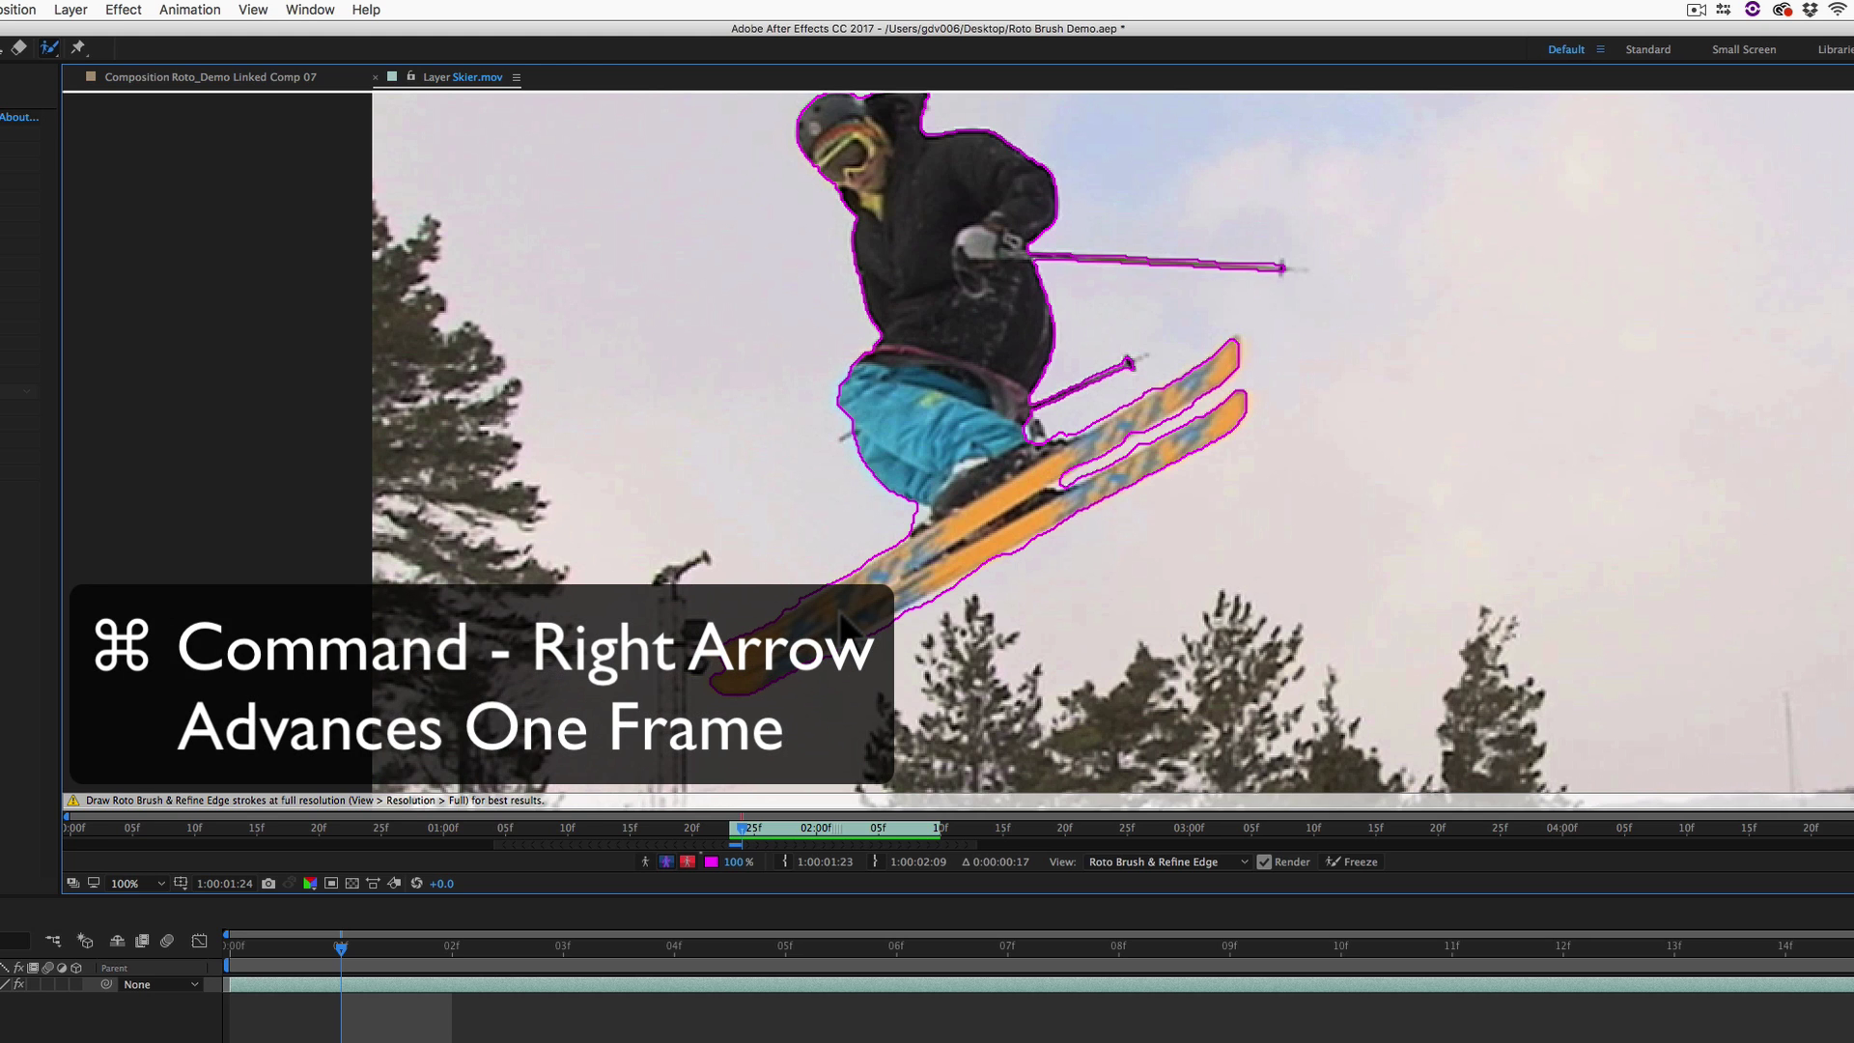
key("super+Right")
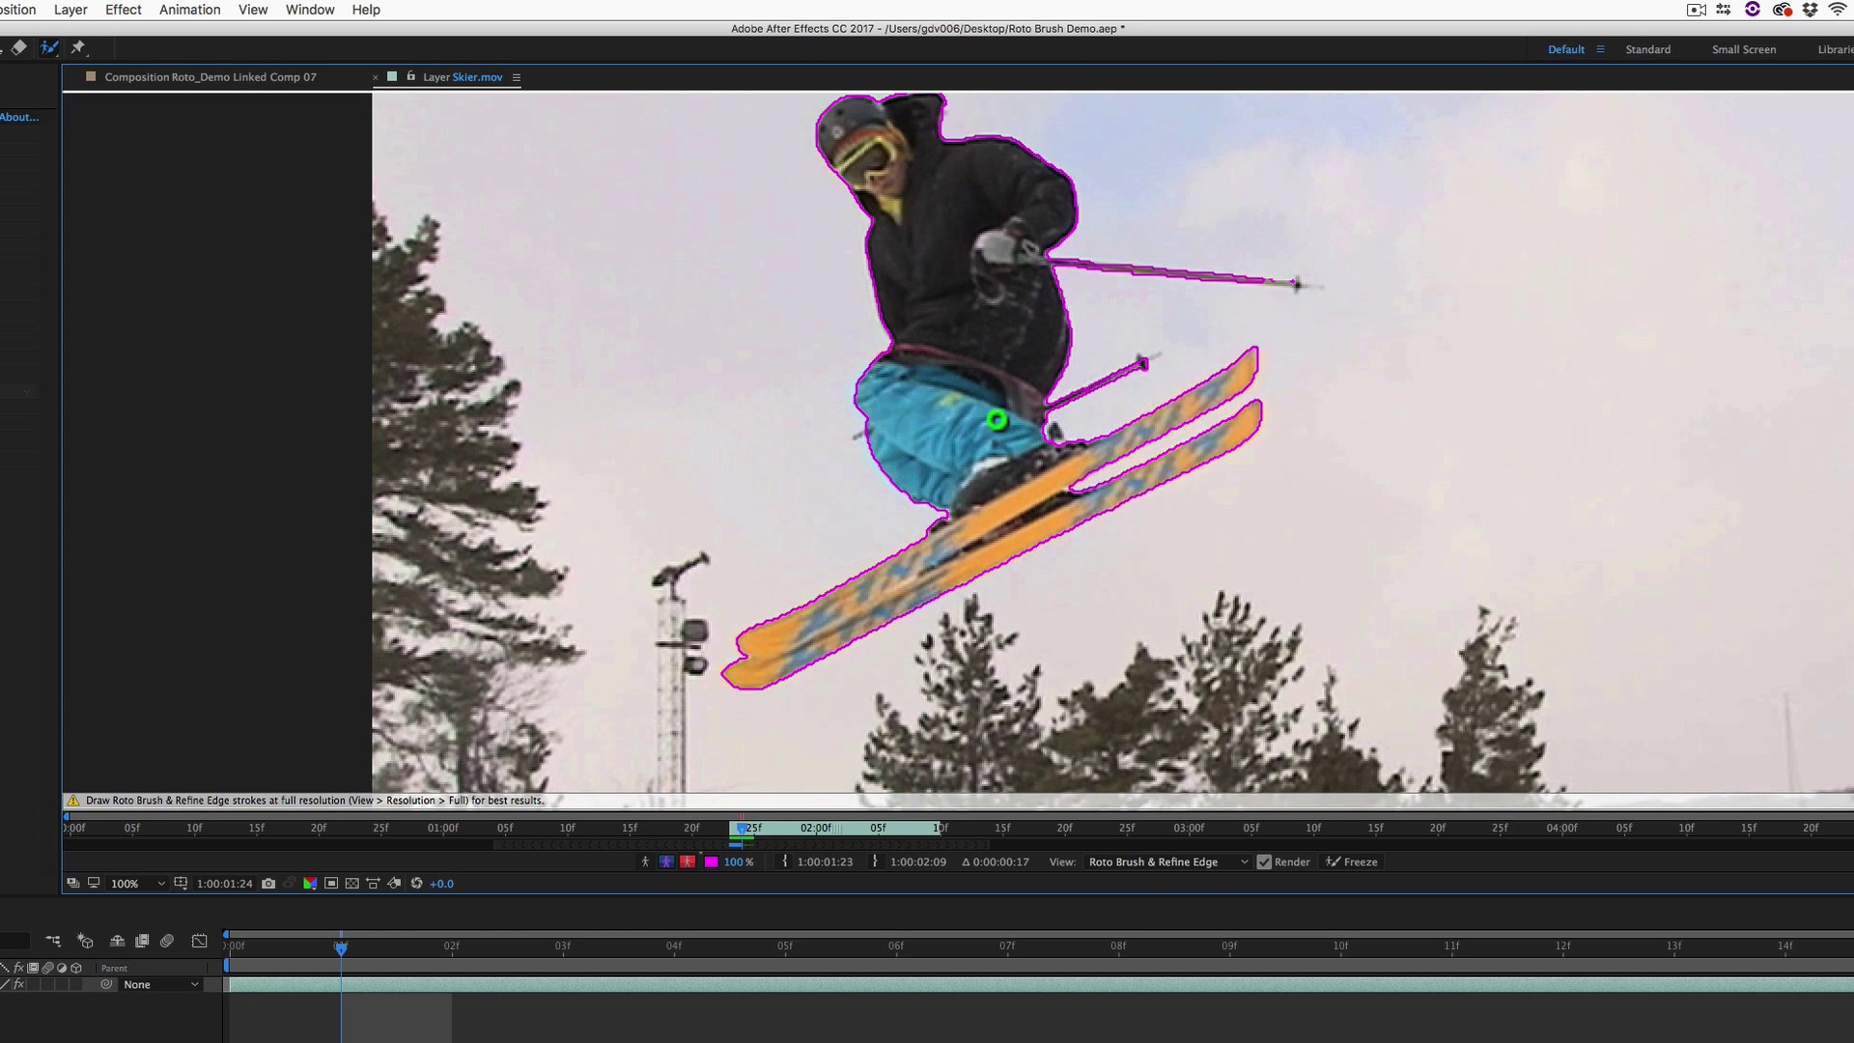
key("super+Right")
Zoom to 200% and add the lower and upper ski poles back into the cutout
key("period")
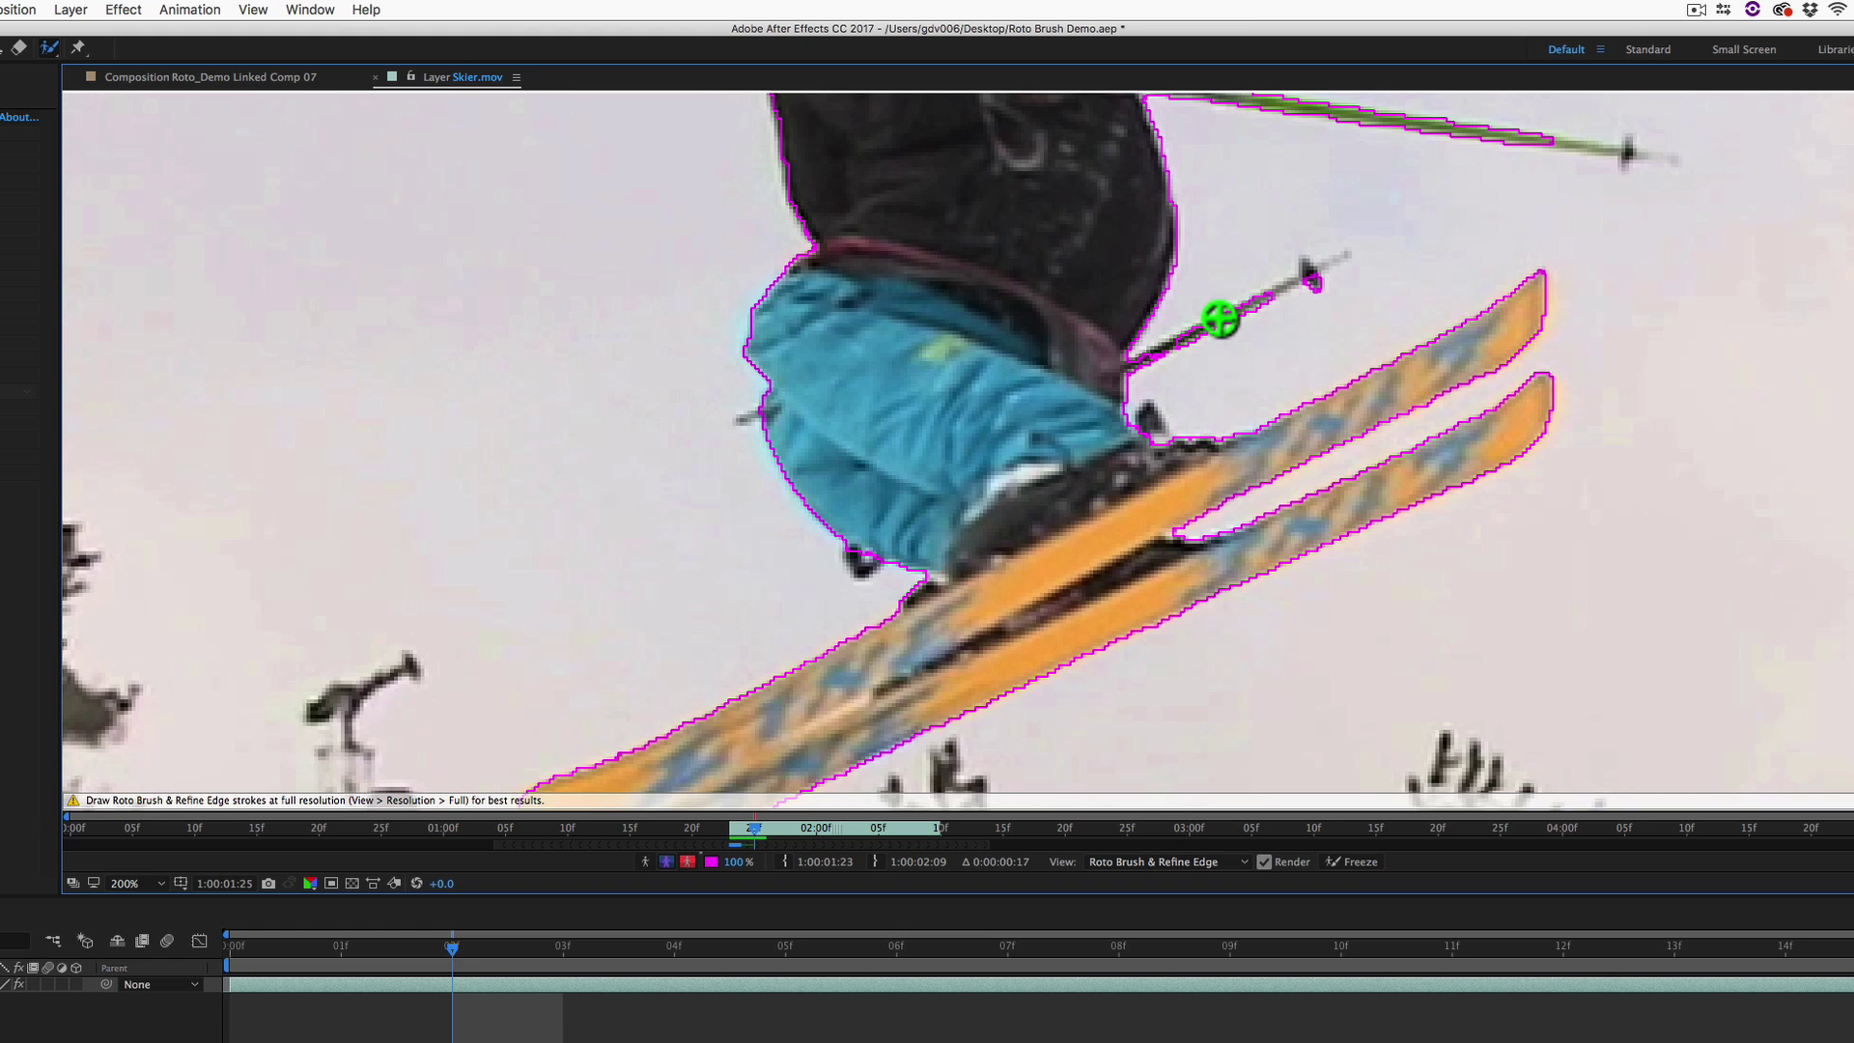
mouse_move(1188, 326)
left_mouse_down()
mouse_move(827, 538)
mouse_move(934, 498)
left_mouse_up()
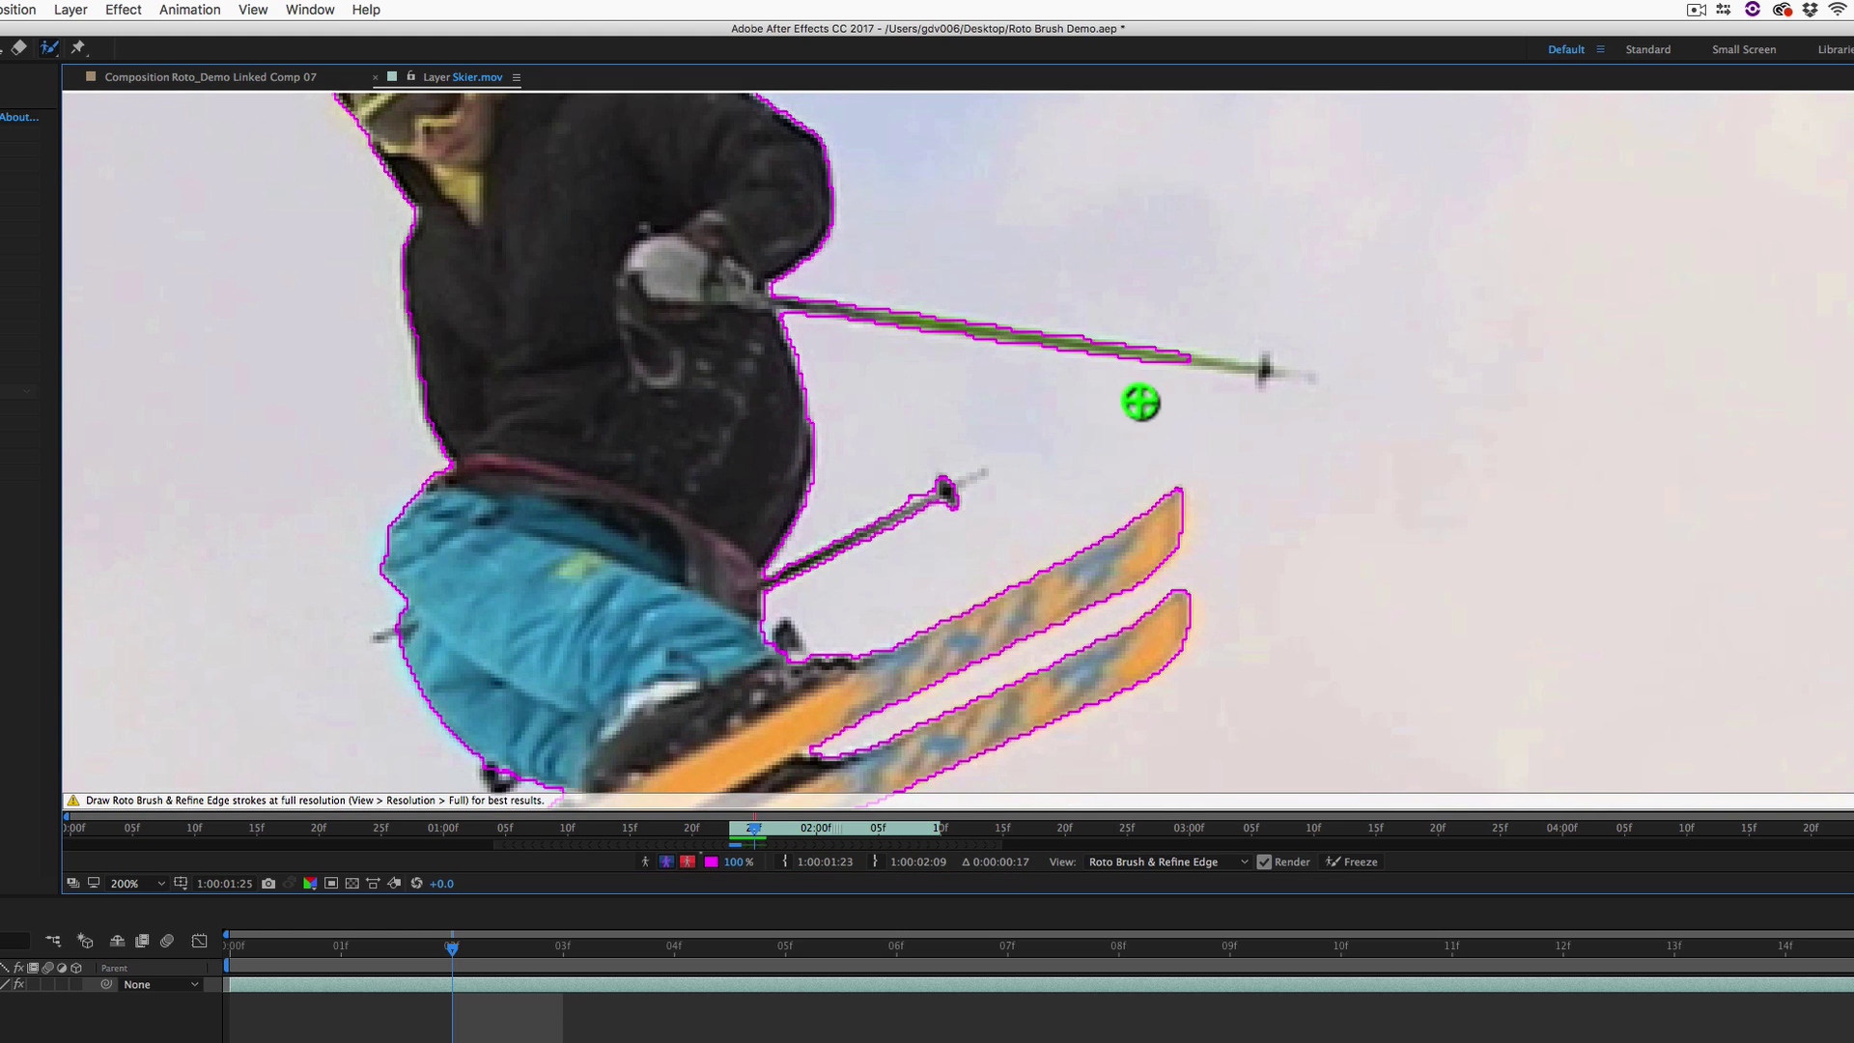
mouse_move(1168, 359)
left_mouse_down()
mouse_move(1213, 368)
mouse_move(1103, 365)
left_mouse_up()
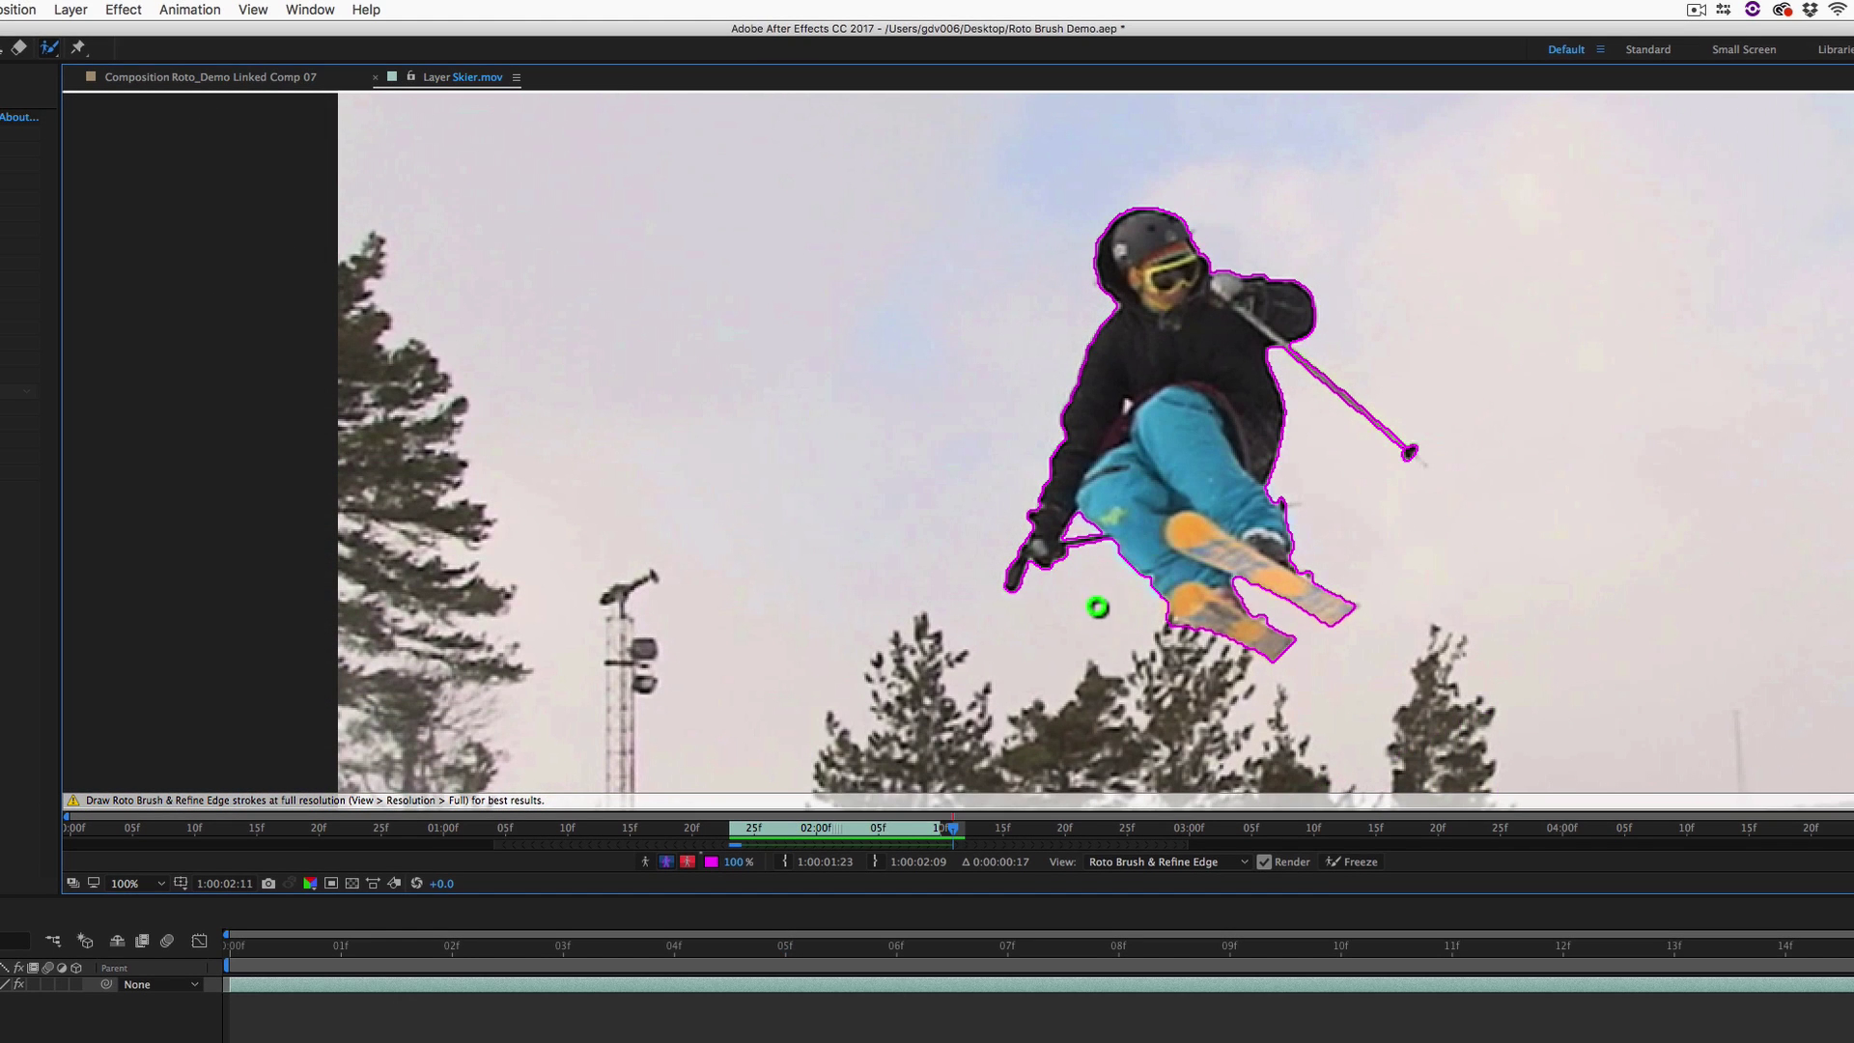
Freeze the Roto Brush cutout across all frames, save the project, and minimize After Effects
left_click(1346, 861)
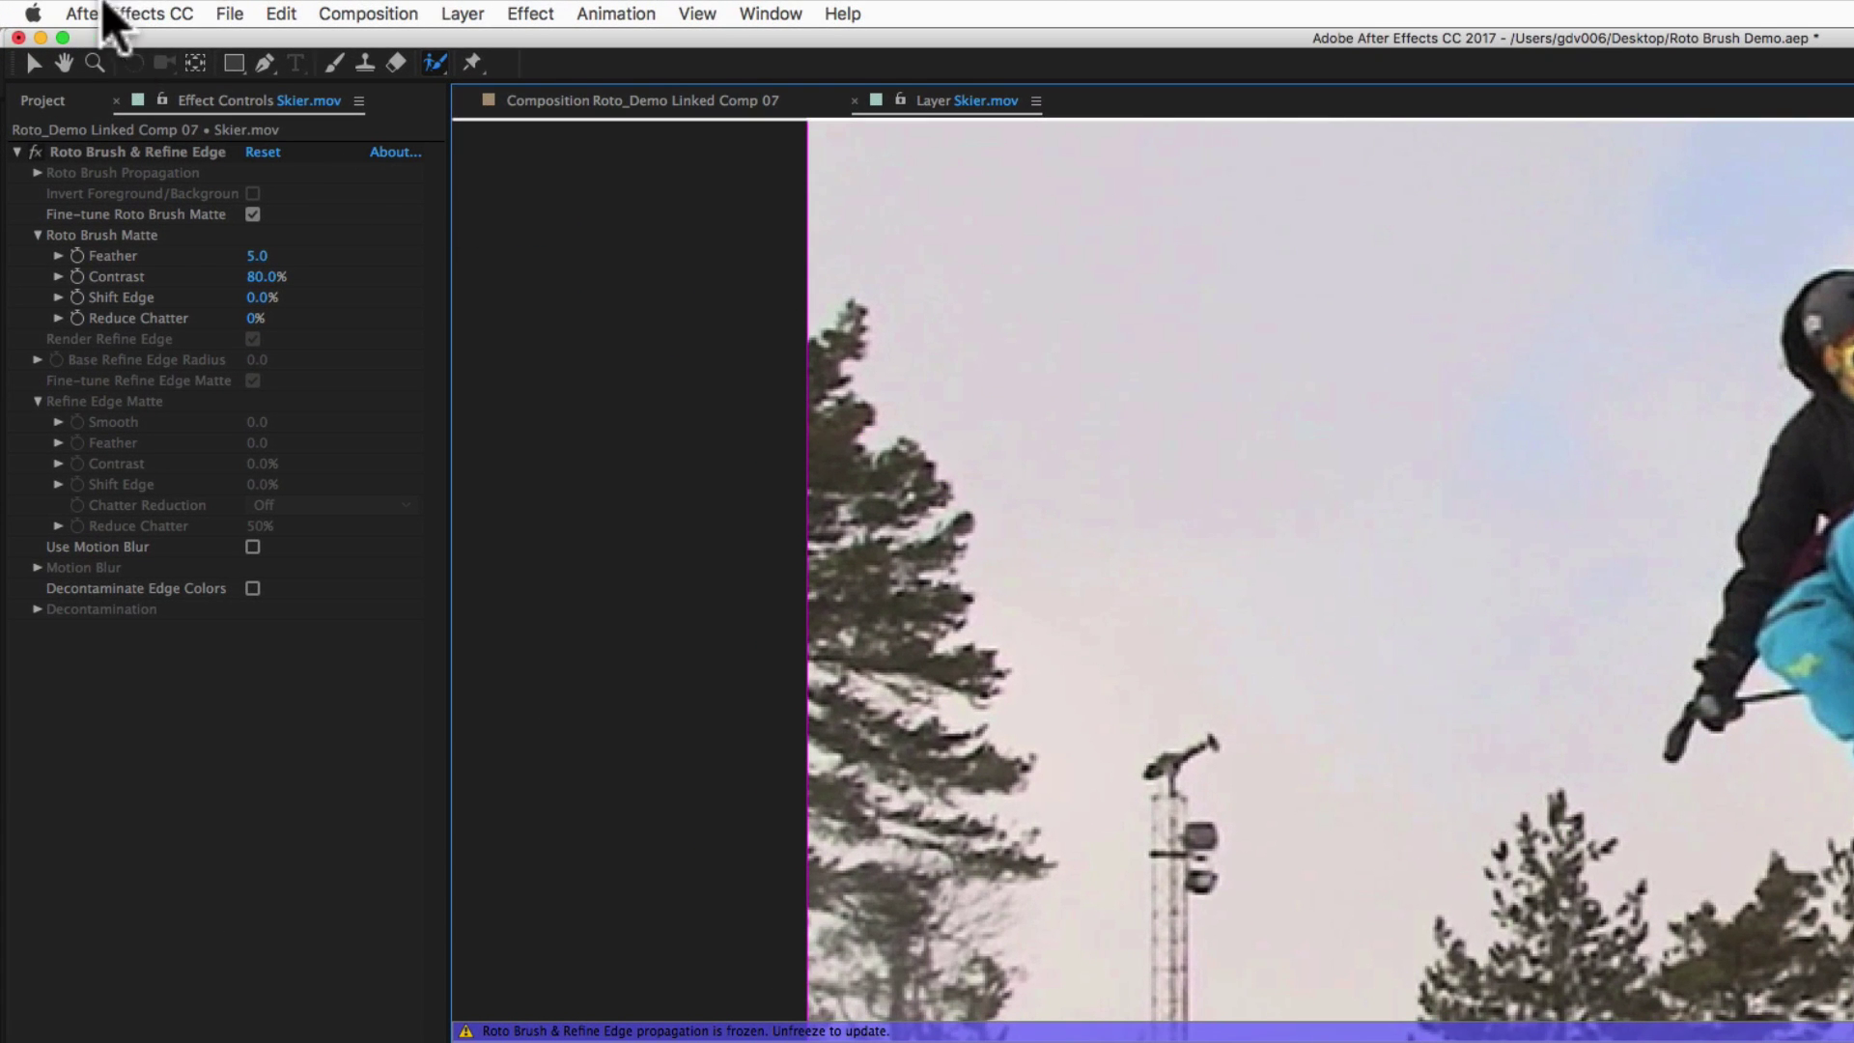
left_click(232, 14)
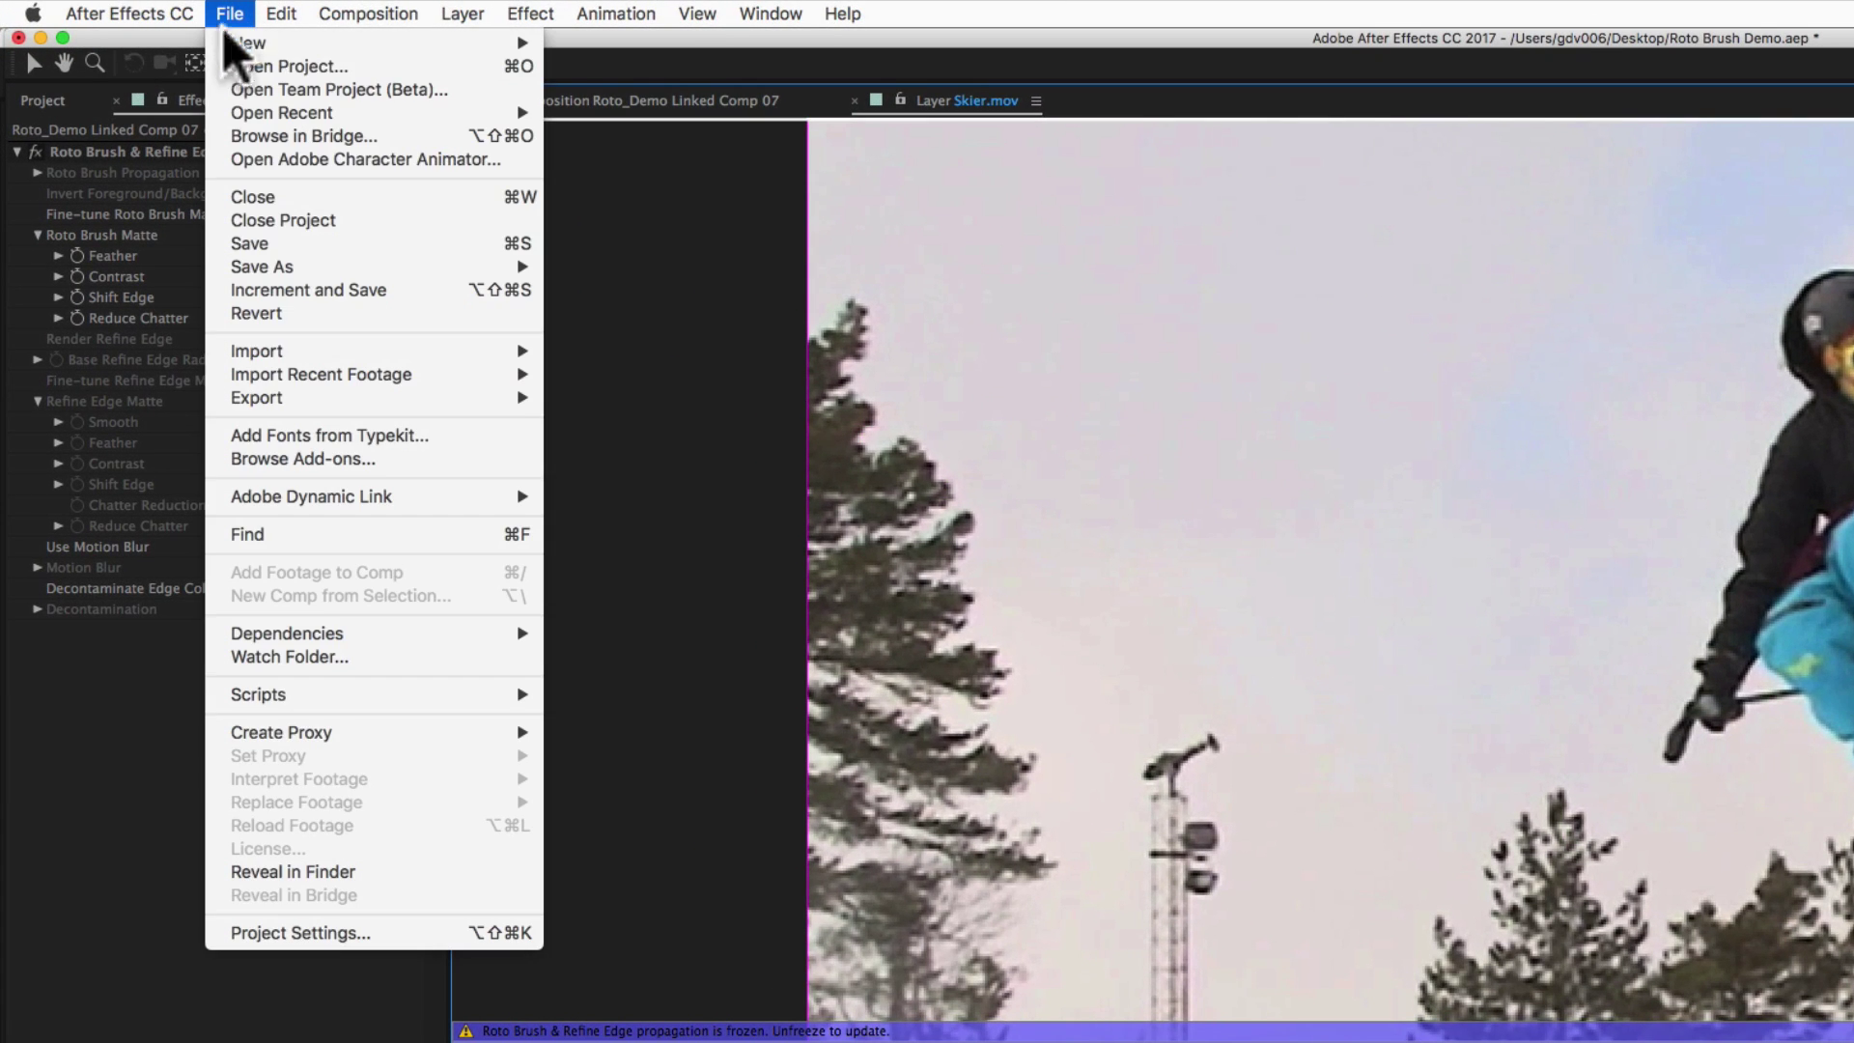
left_click(241, 244)
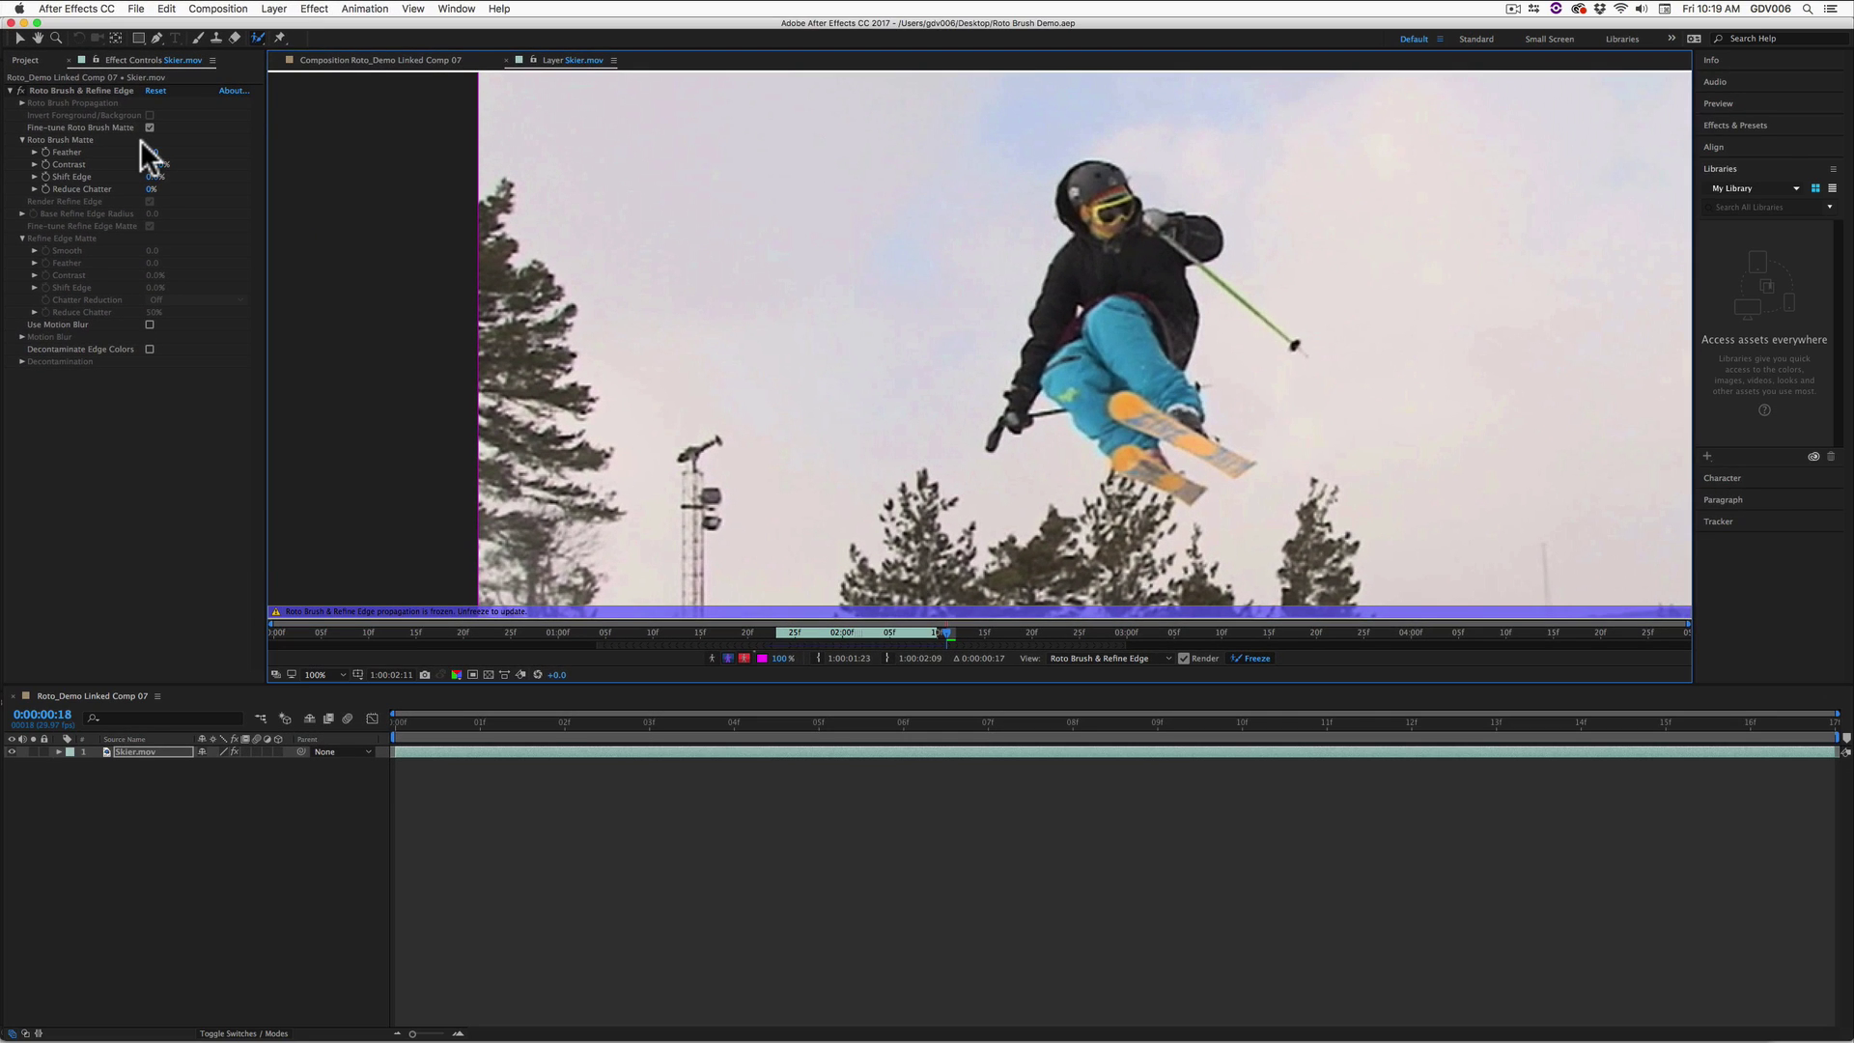
left_click(23, 22)
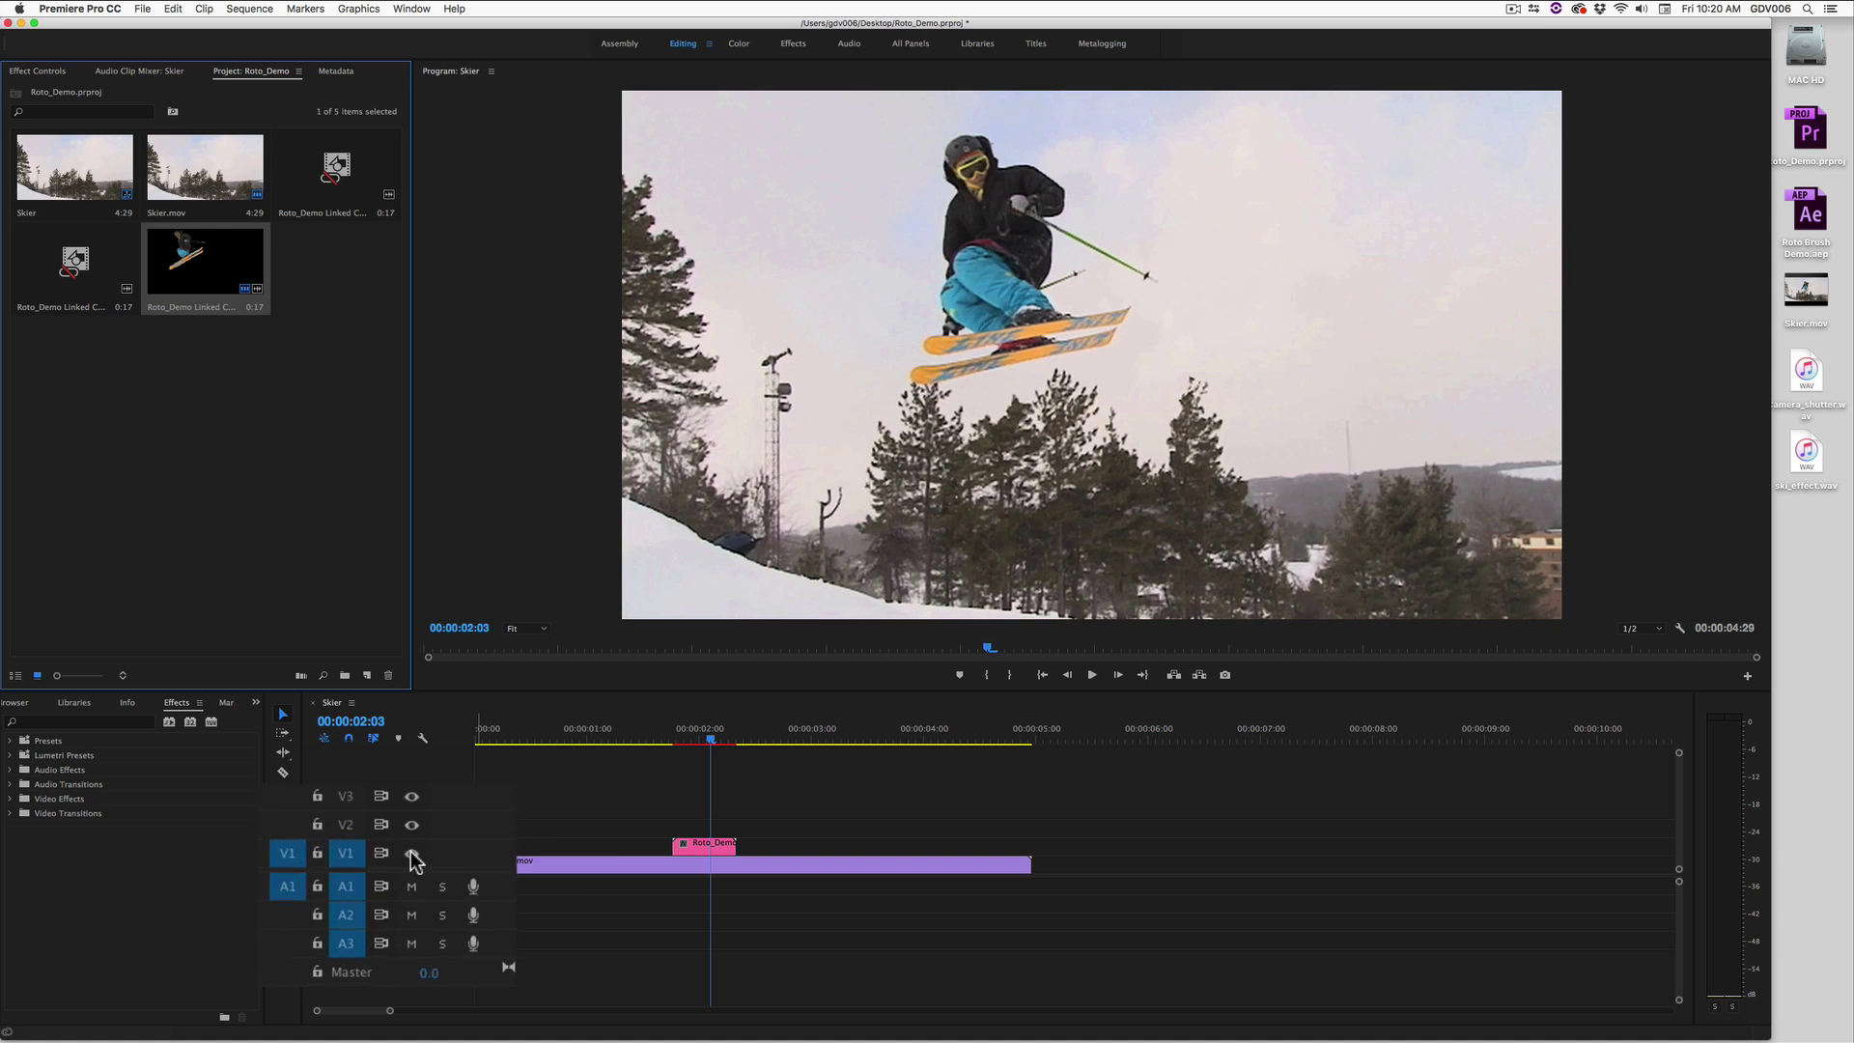
Preview the cutout over black by toggling V1 off and on, then move Roto_Demo on V2 17 frames later
left_click(429, 810)
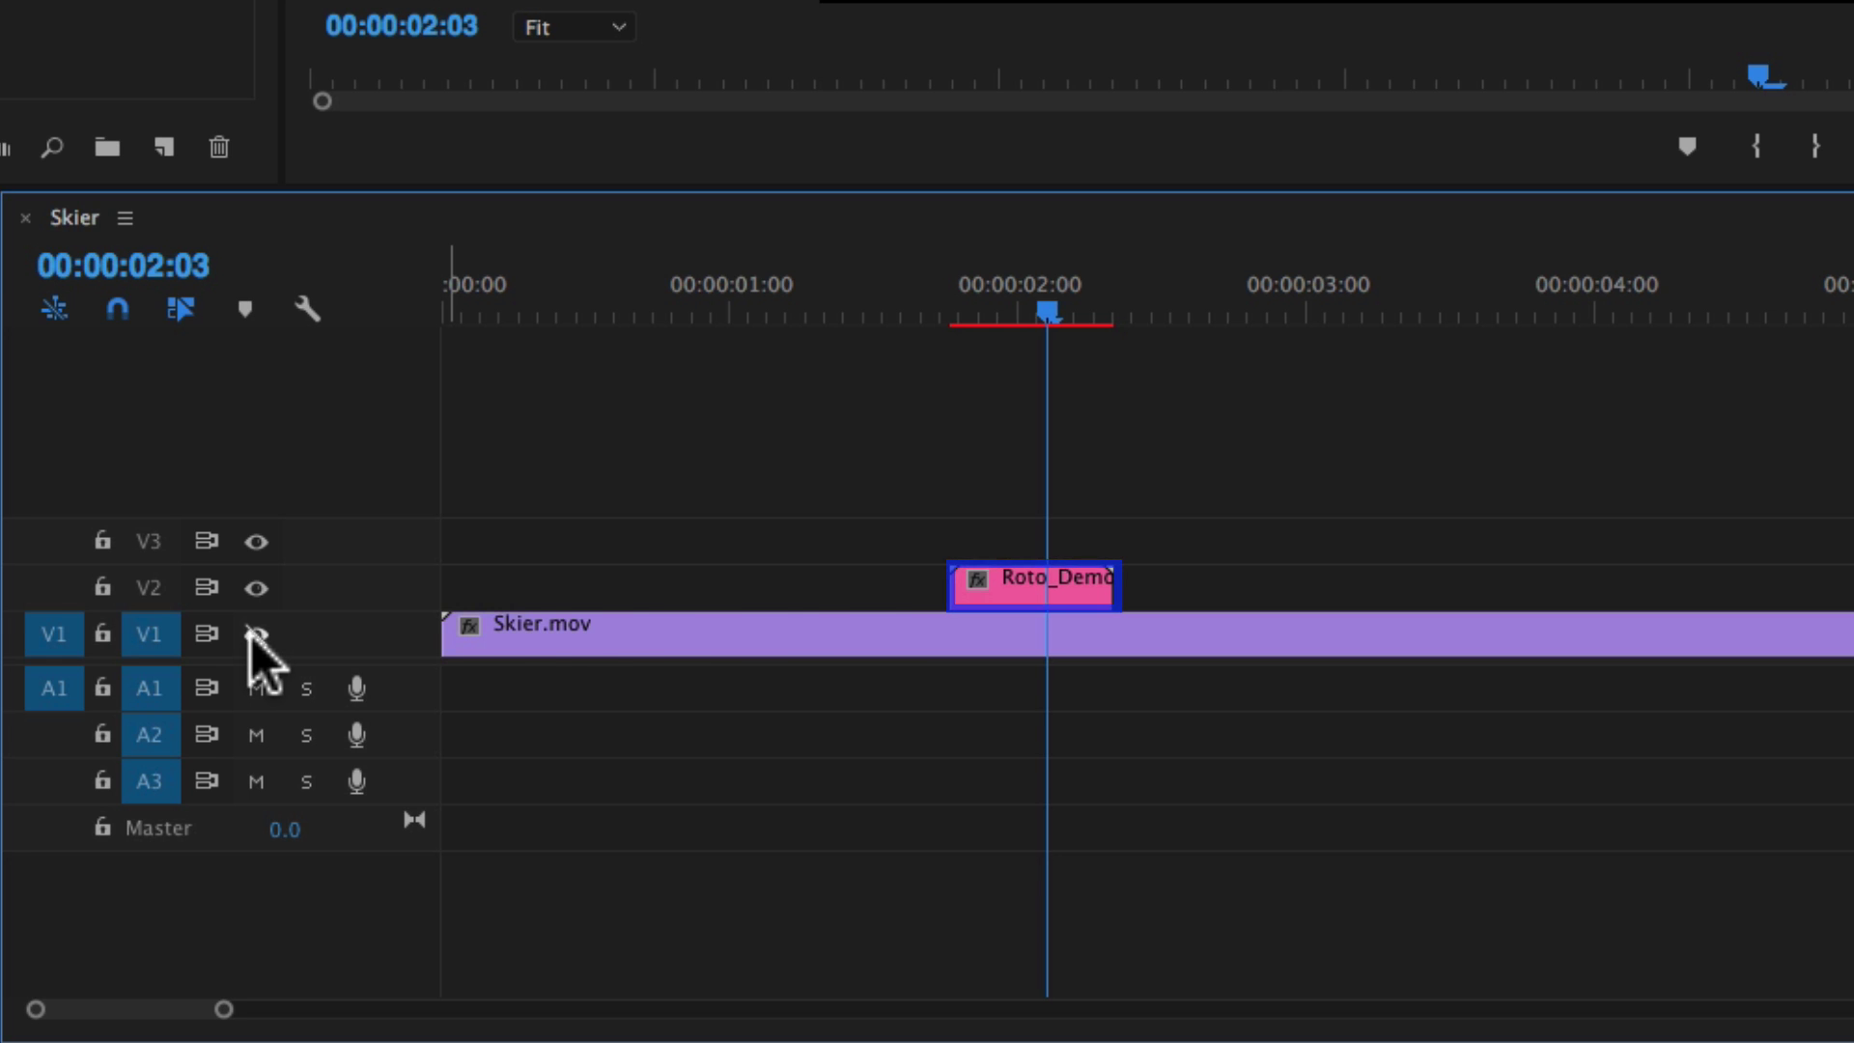
left_click(253, 635)
left_click_drag(1006, 595, 1176, 590)
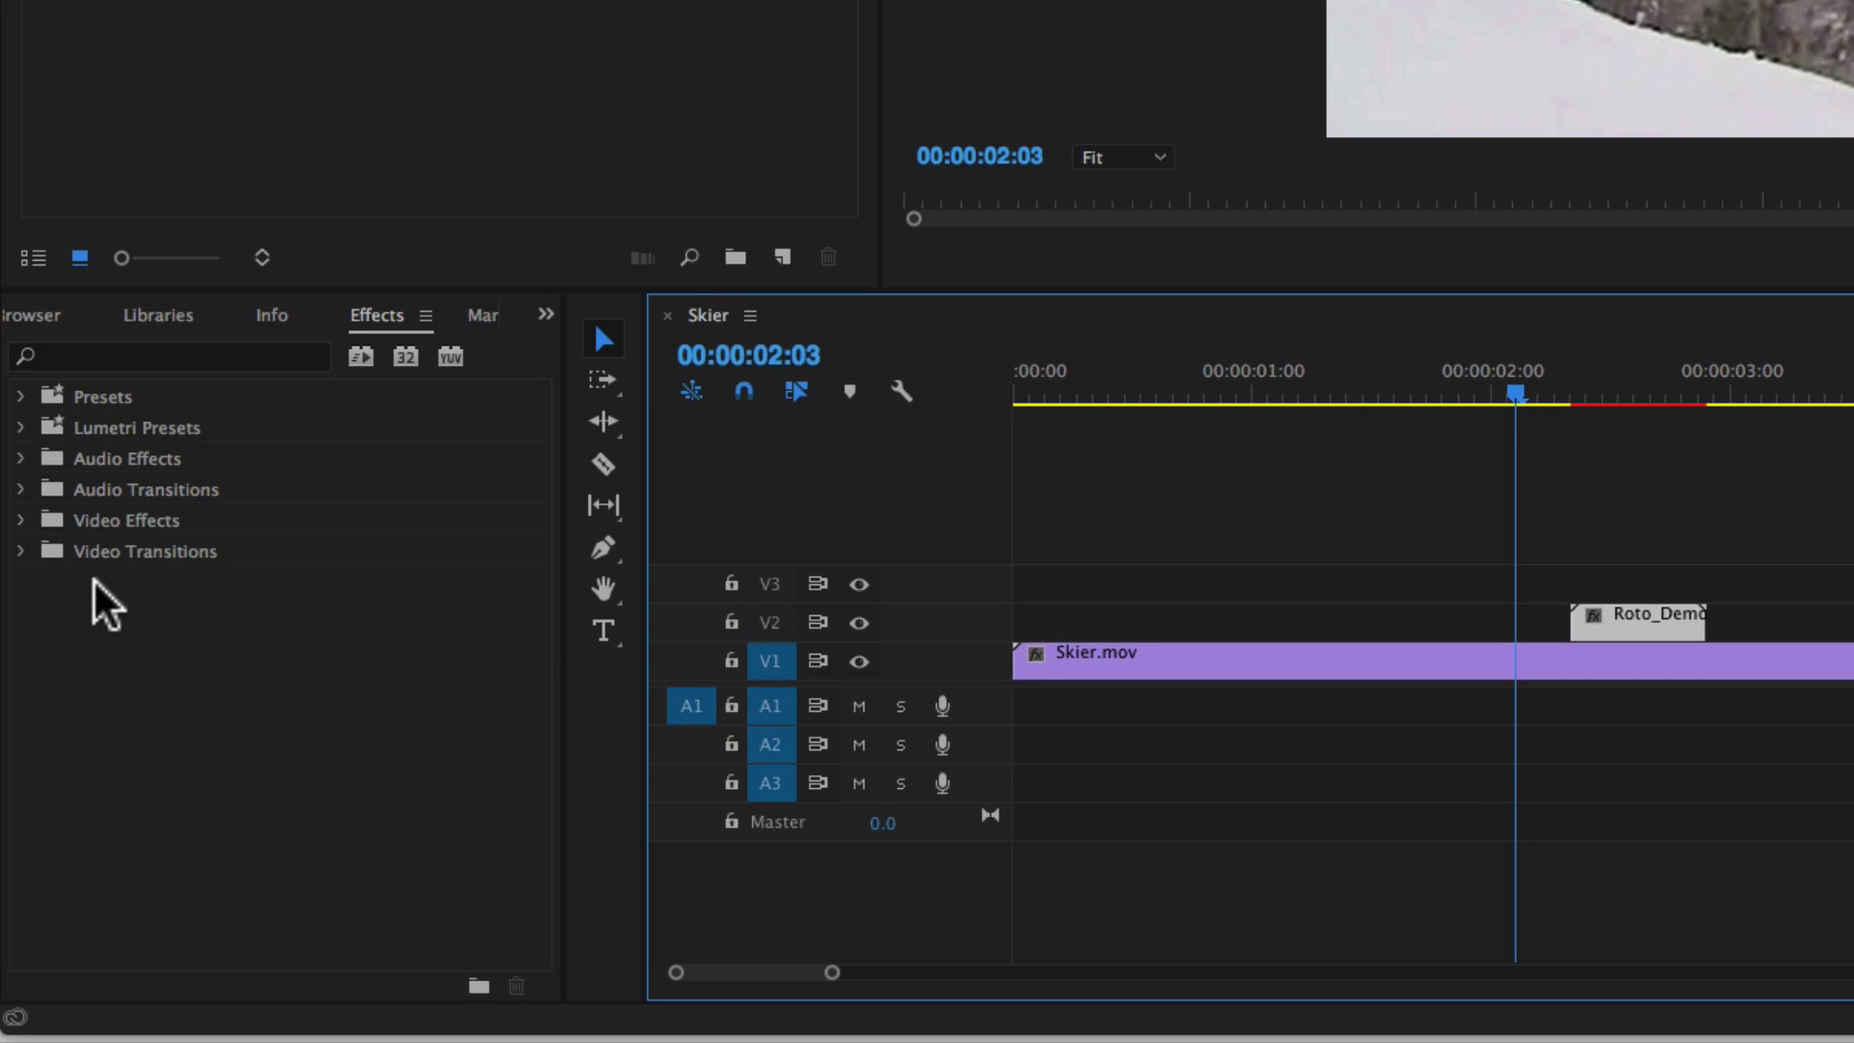
Give the V2 Roto_Demo clip a 5-frame Dip to White at its start and a Cross Dissolve at its end
left_click(17, 621)
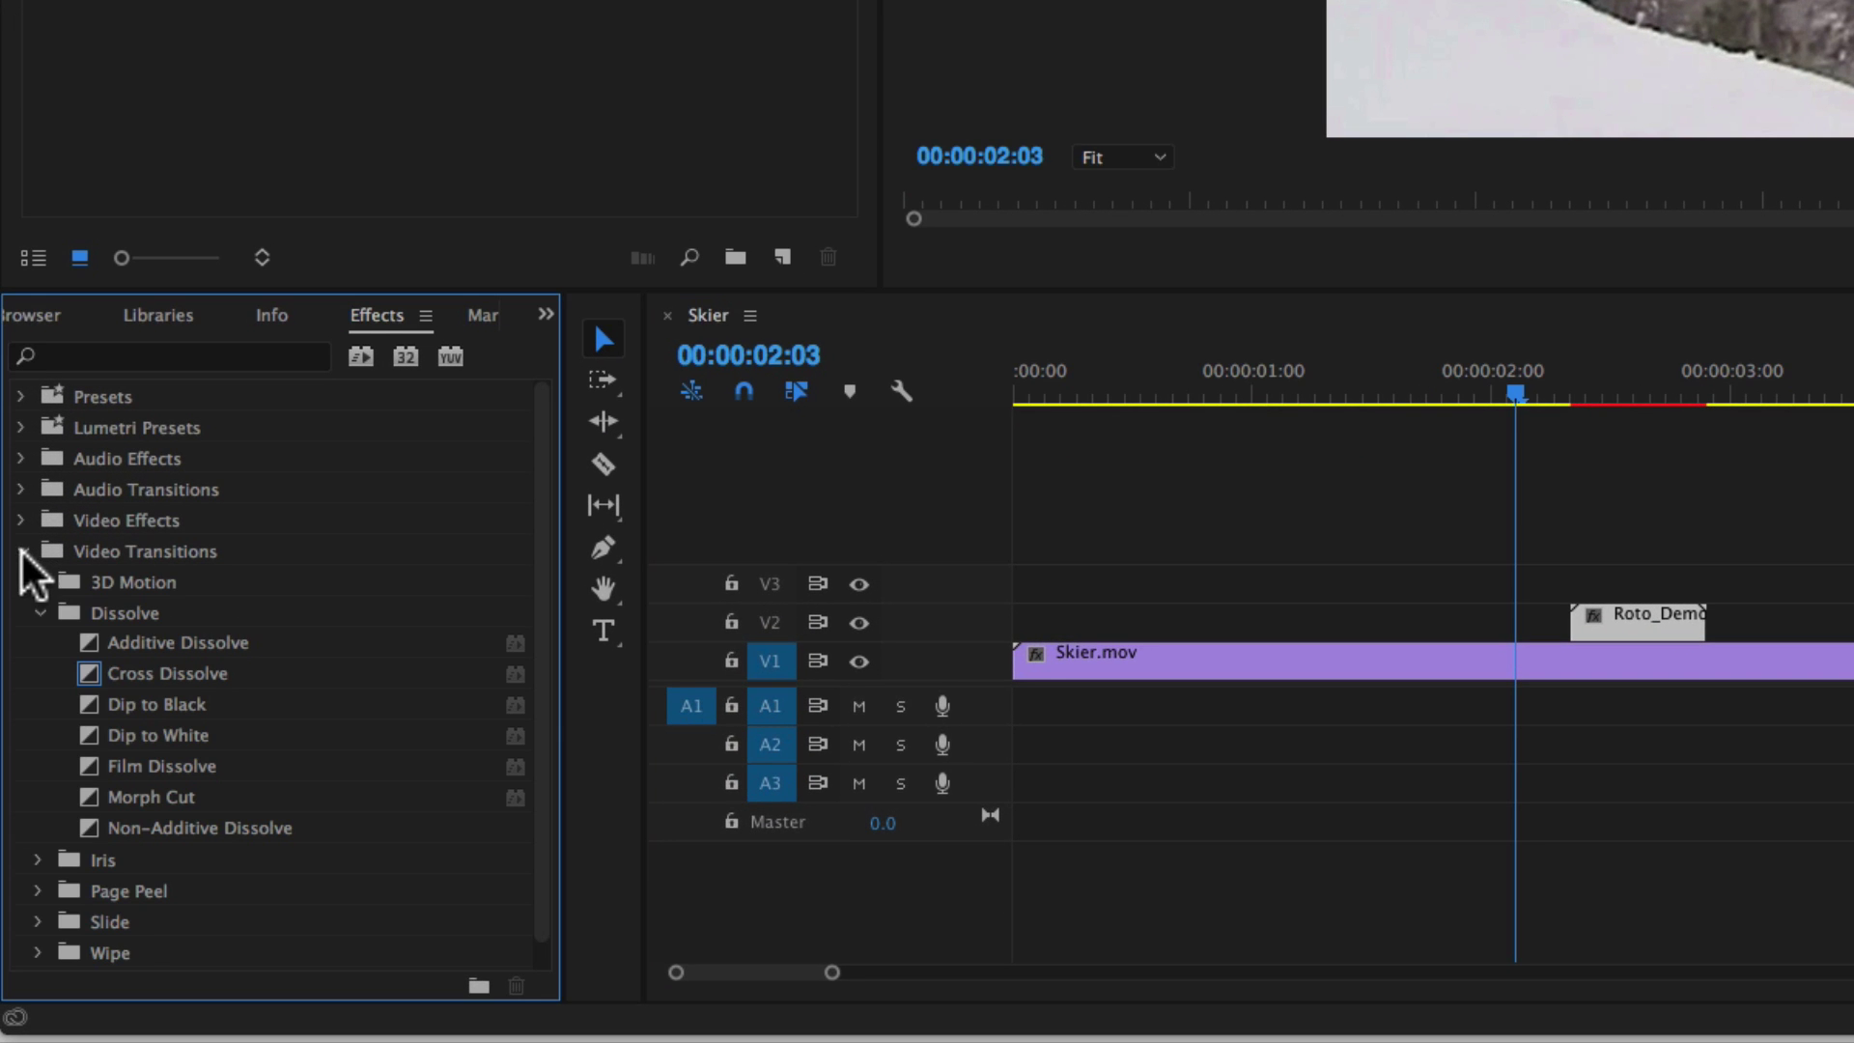
left_click(87, 728)
left_click_drag(89, 736, 1578, 629)
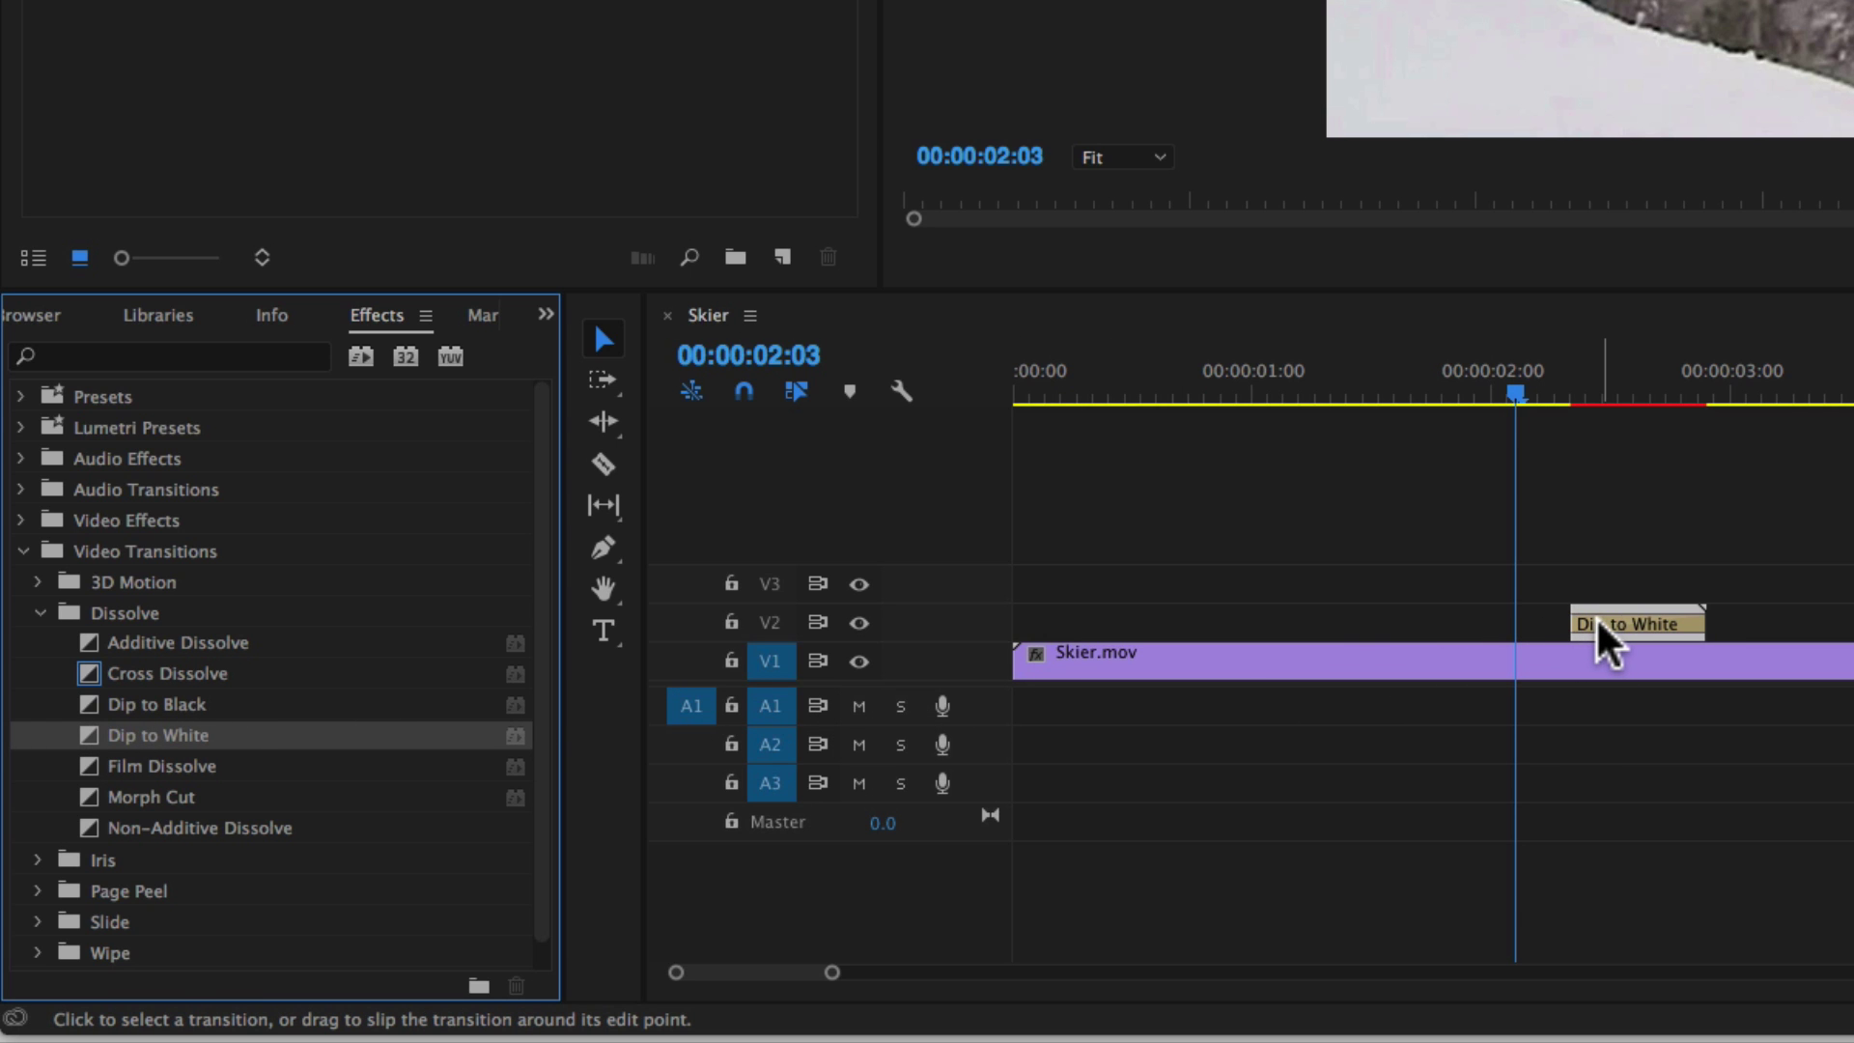
left_click(1599, 623)
double_click(1599, 618)
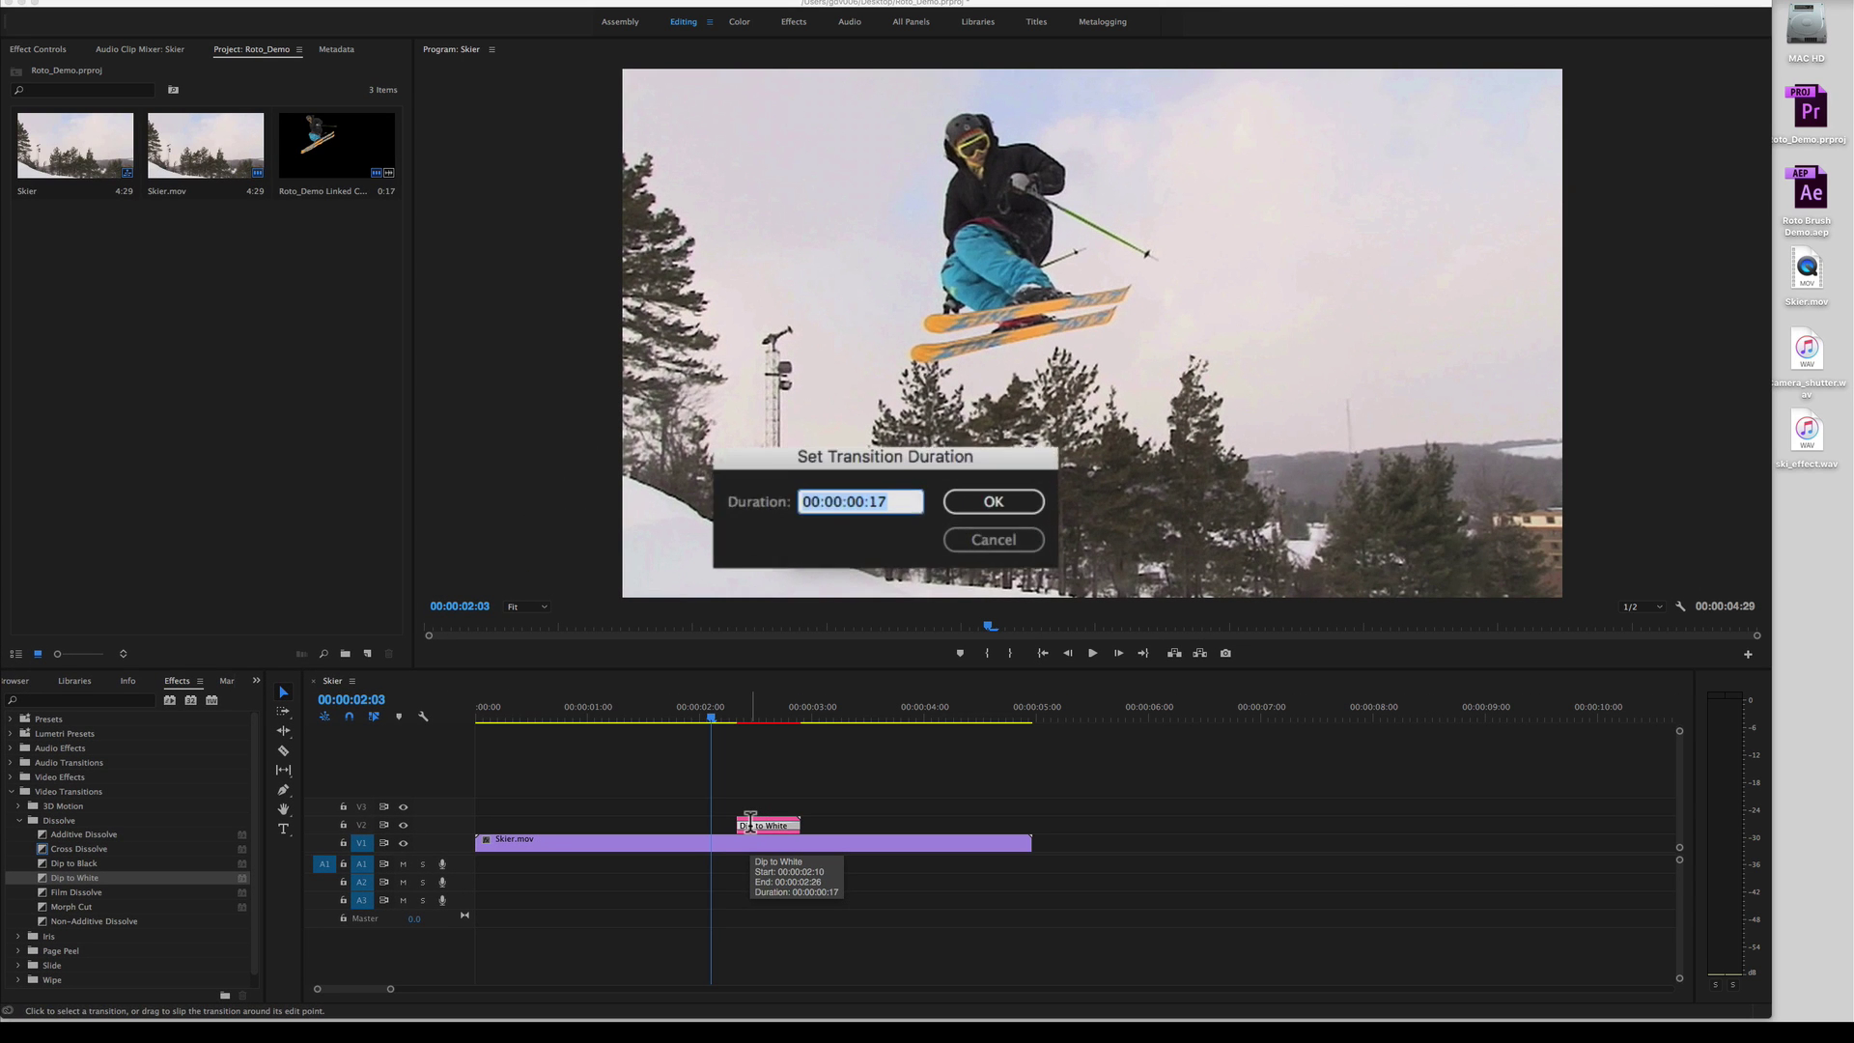
type("5")
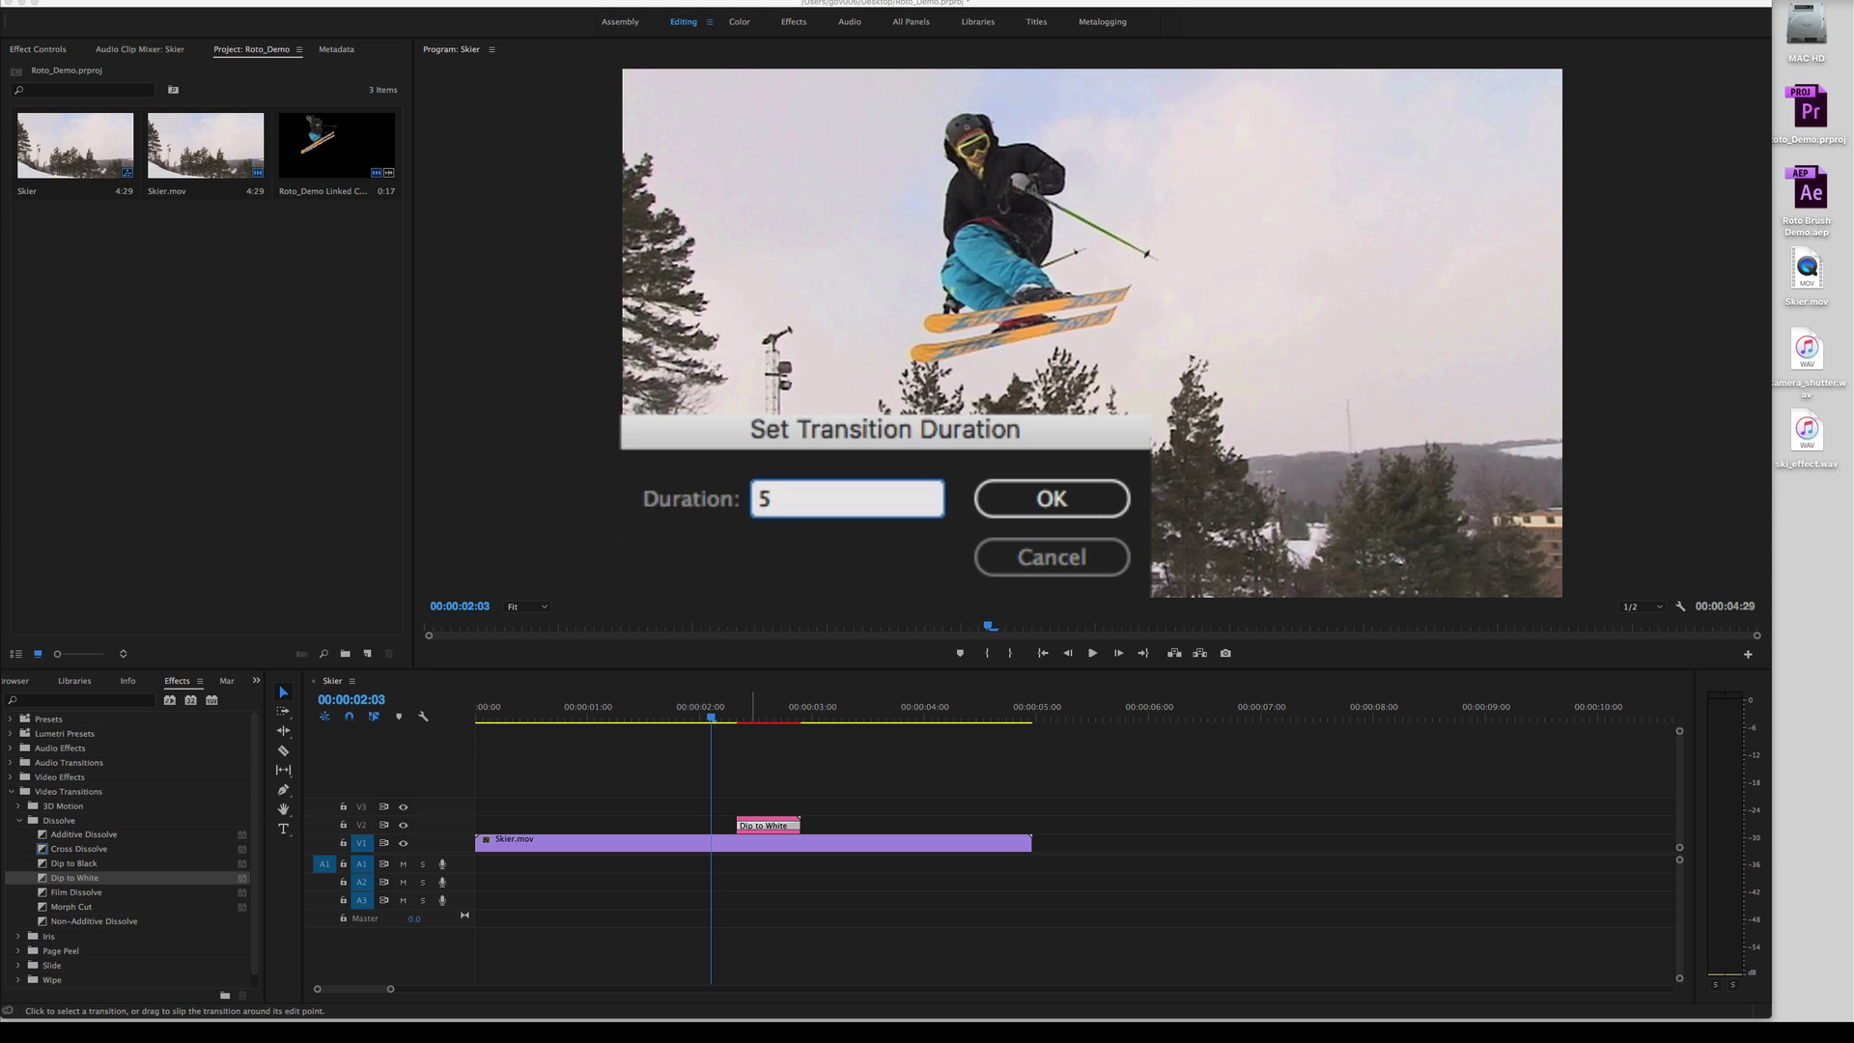
key("Return")
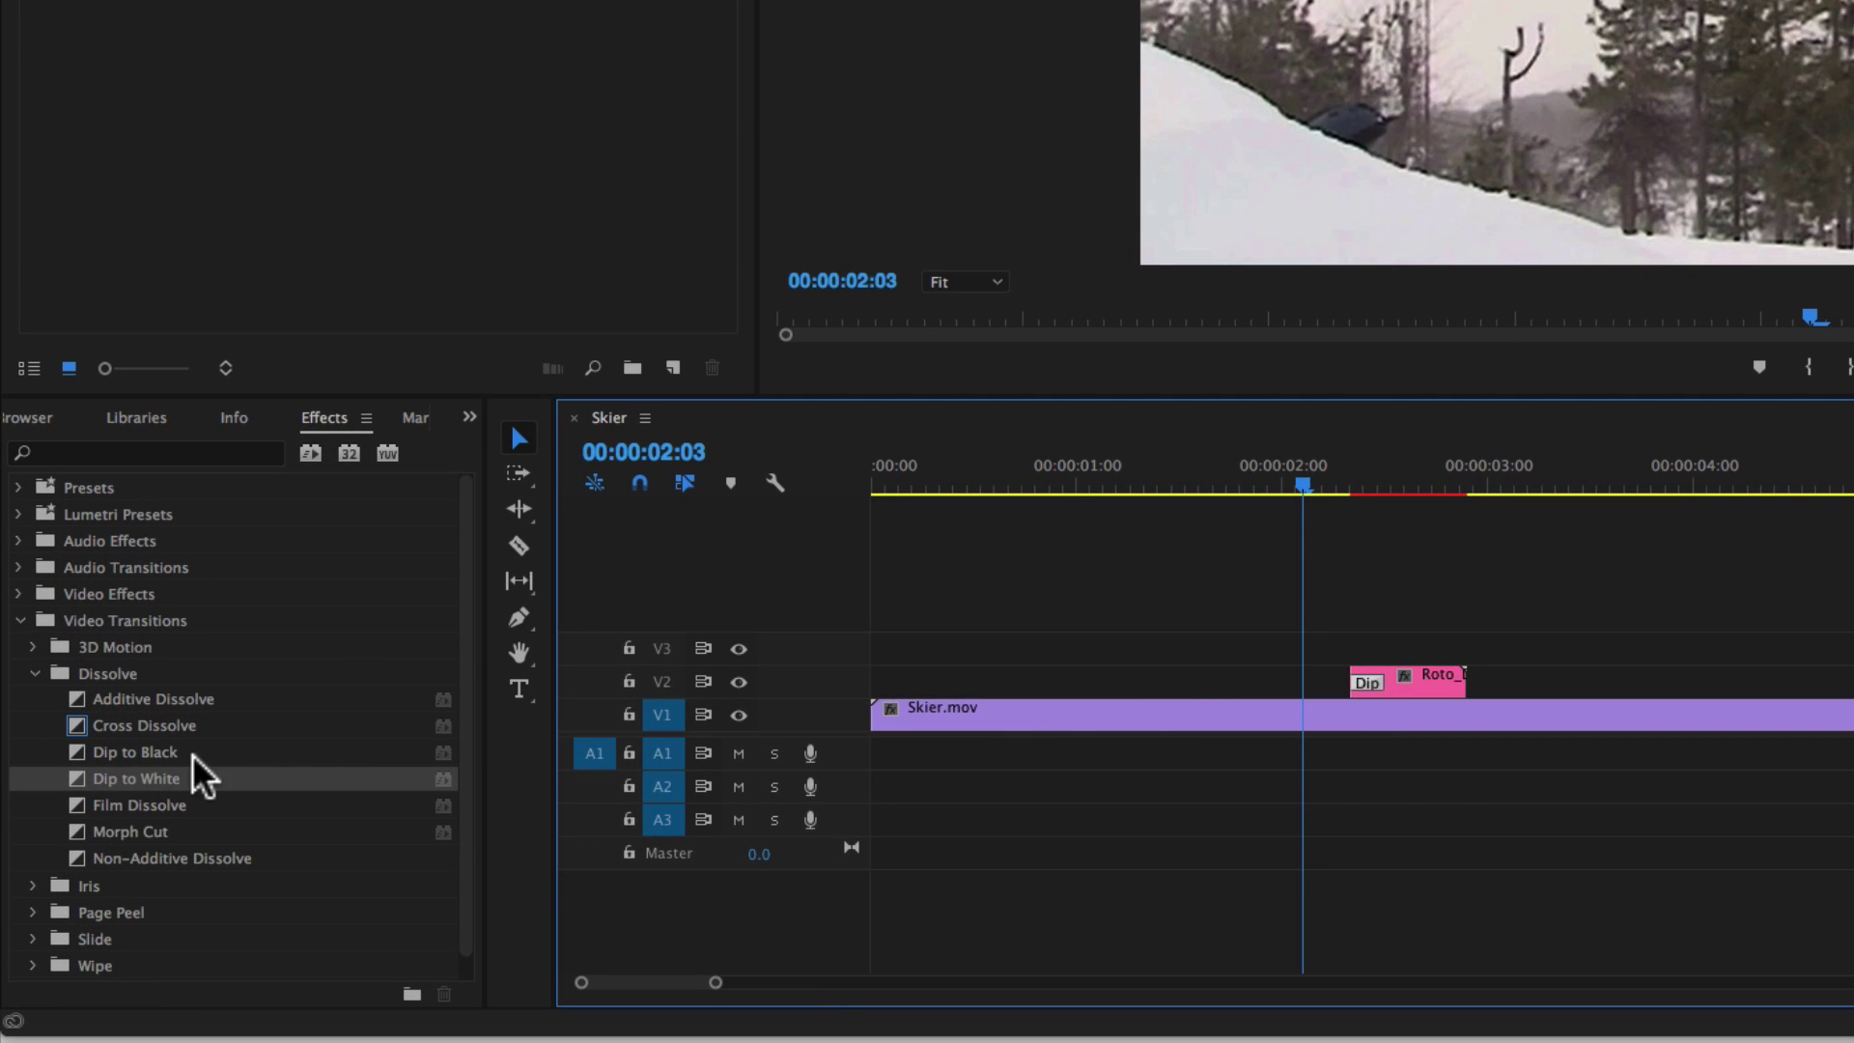
left_click_drag(84, 729, 1457, 687)
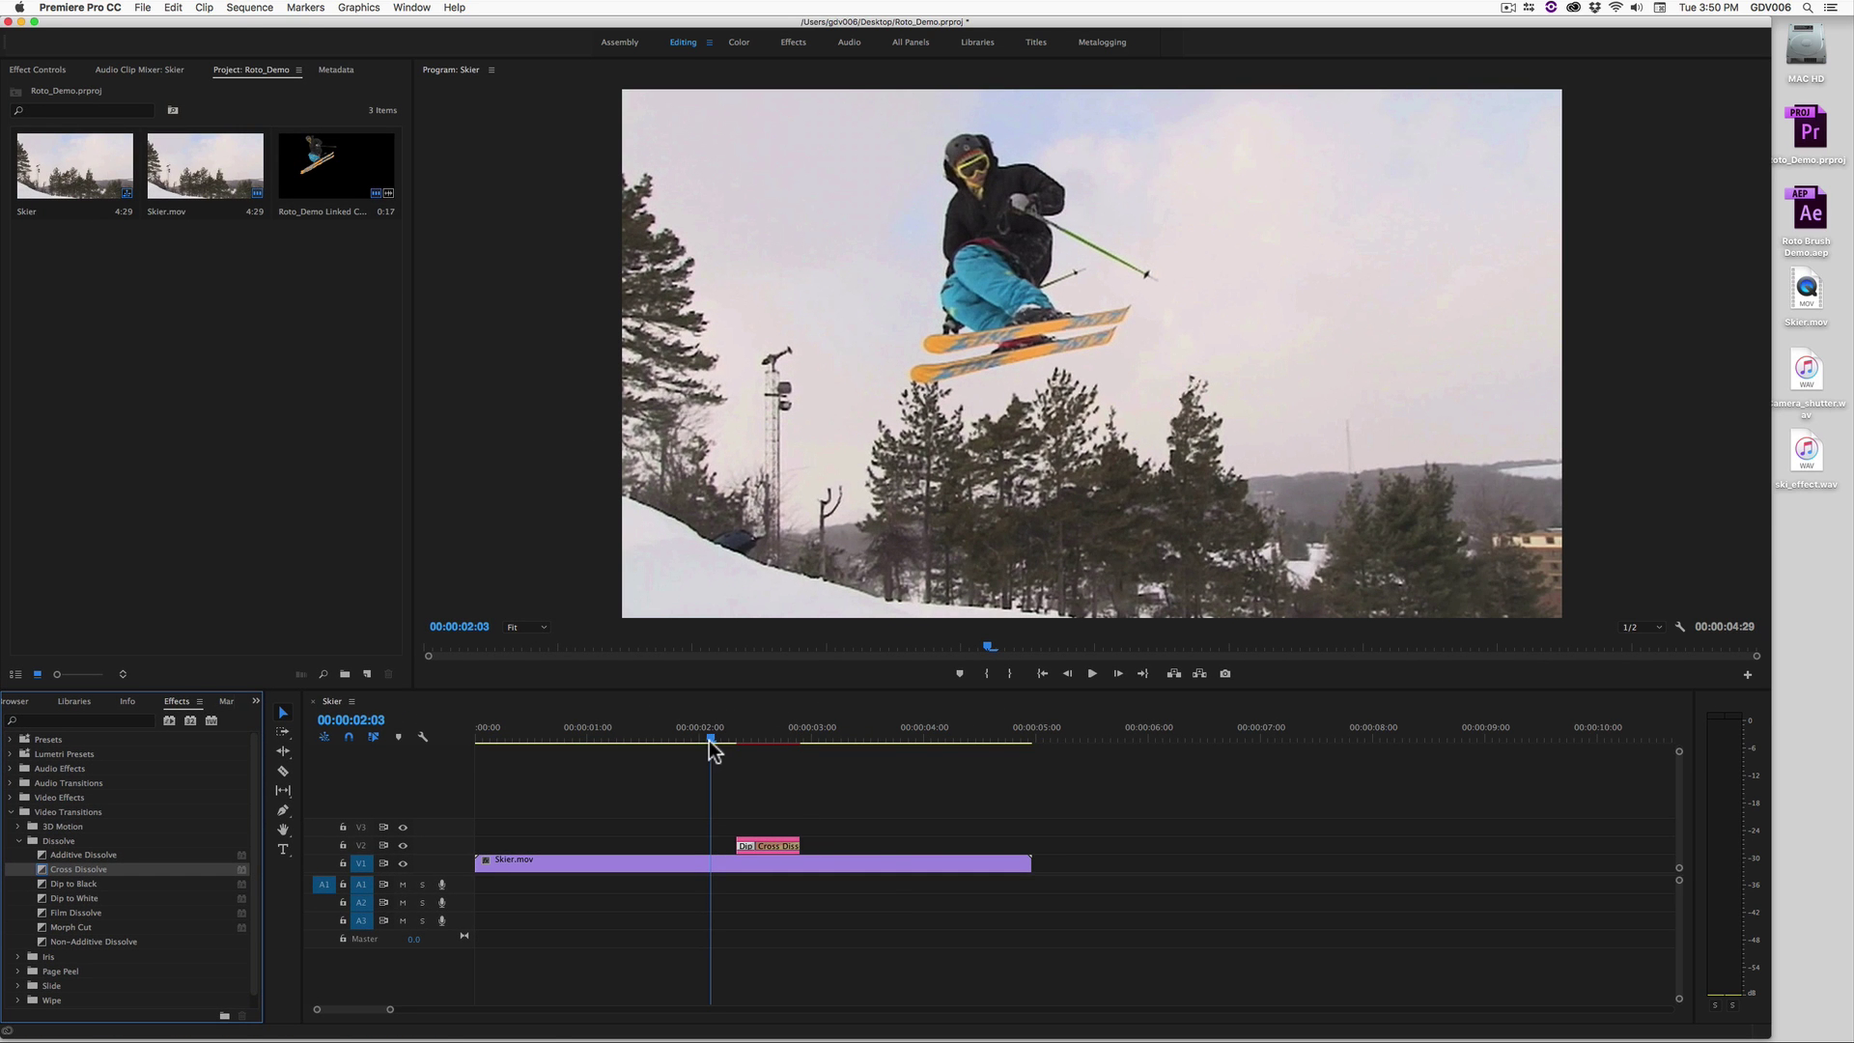
Play the sequence from the start, then duplicate the V2 cutout clip onto V3, offset +00:00:00:17
left_click_drag(709, 737, 467, 726)
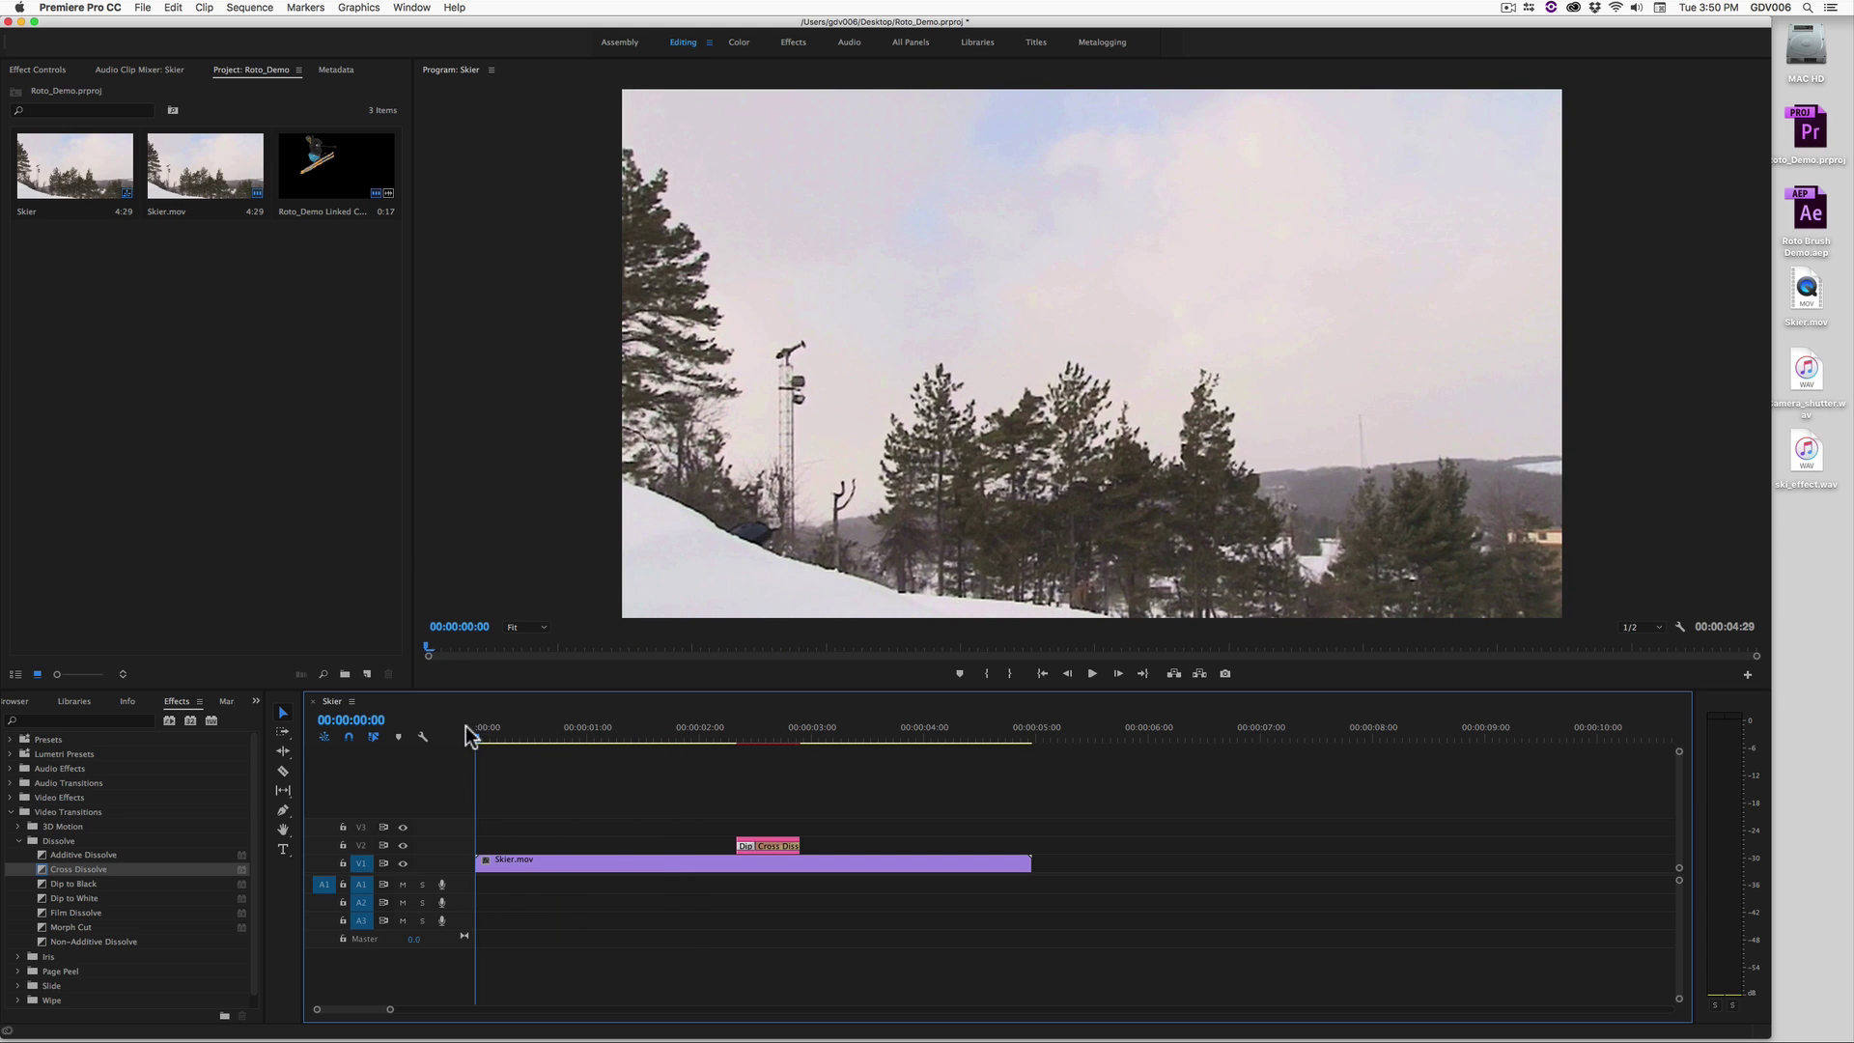
key("space")
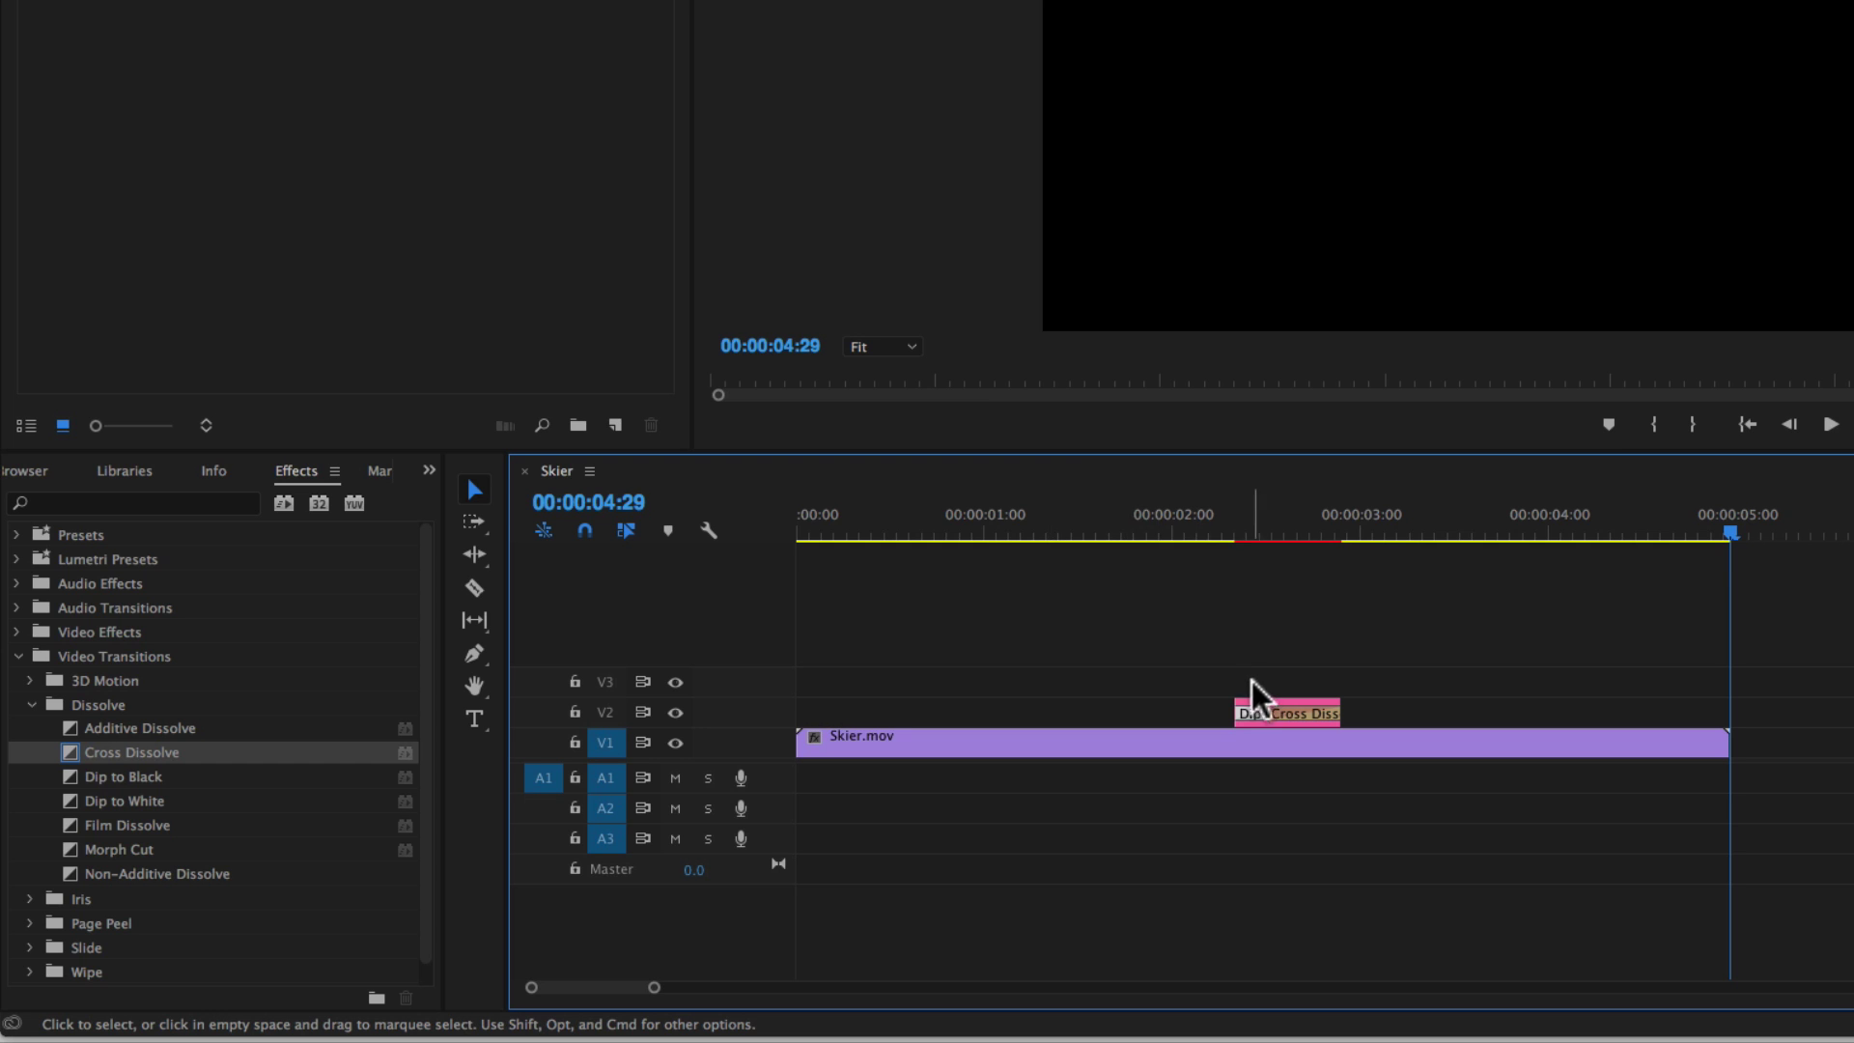
left_click_drag(1251, 681, 1259, 695)
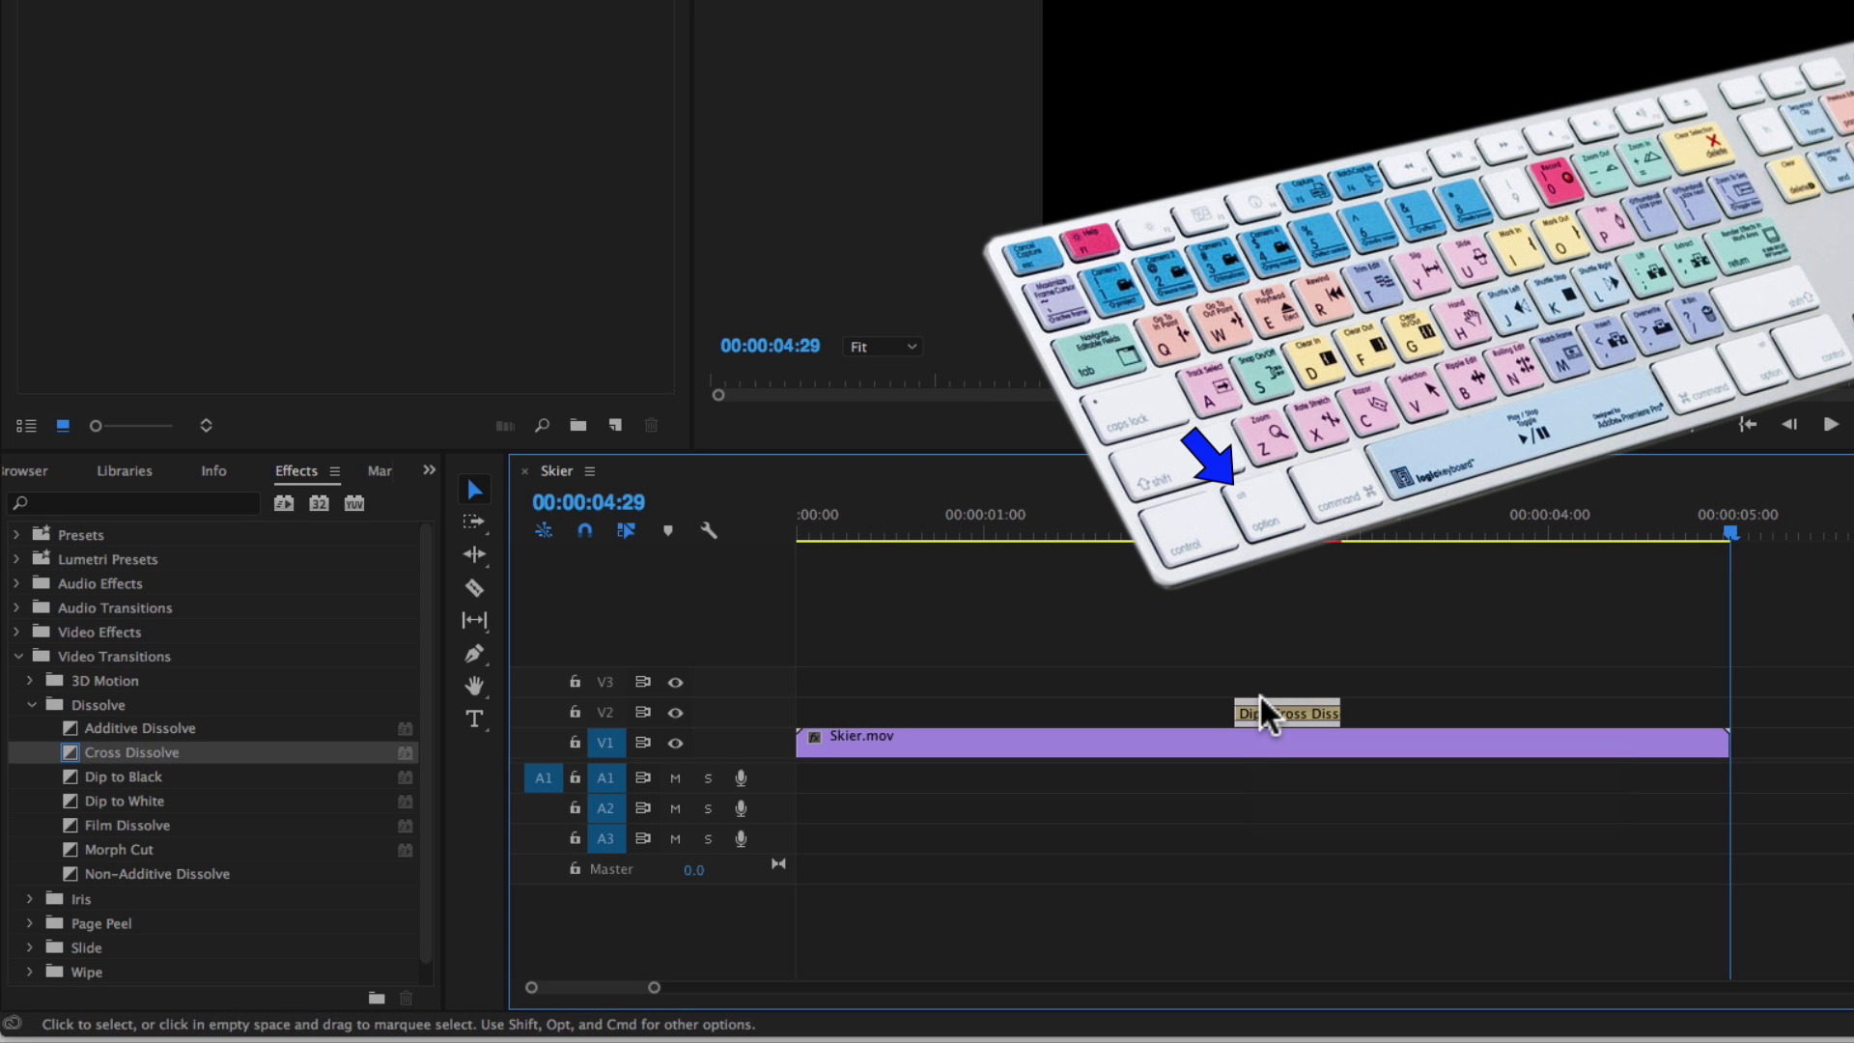
left_click_drag(1258, 693, 1260, 685)
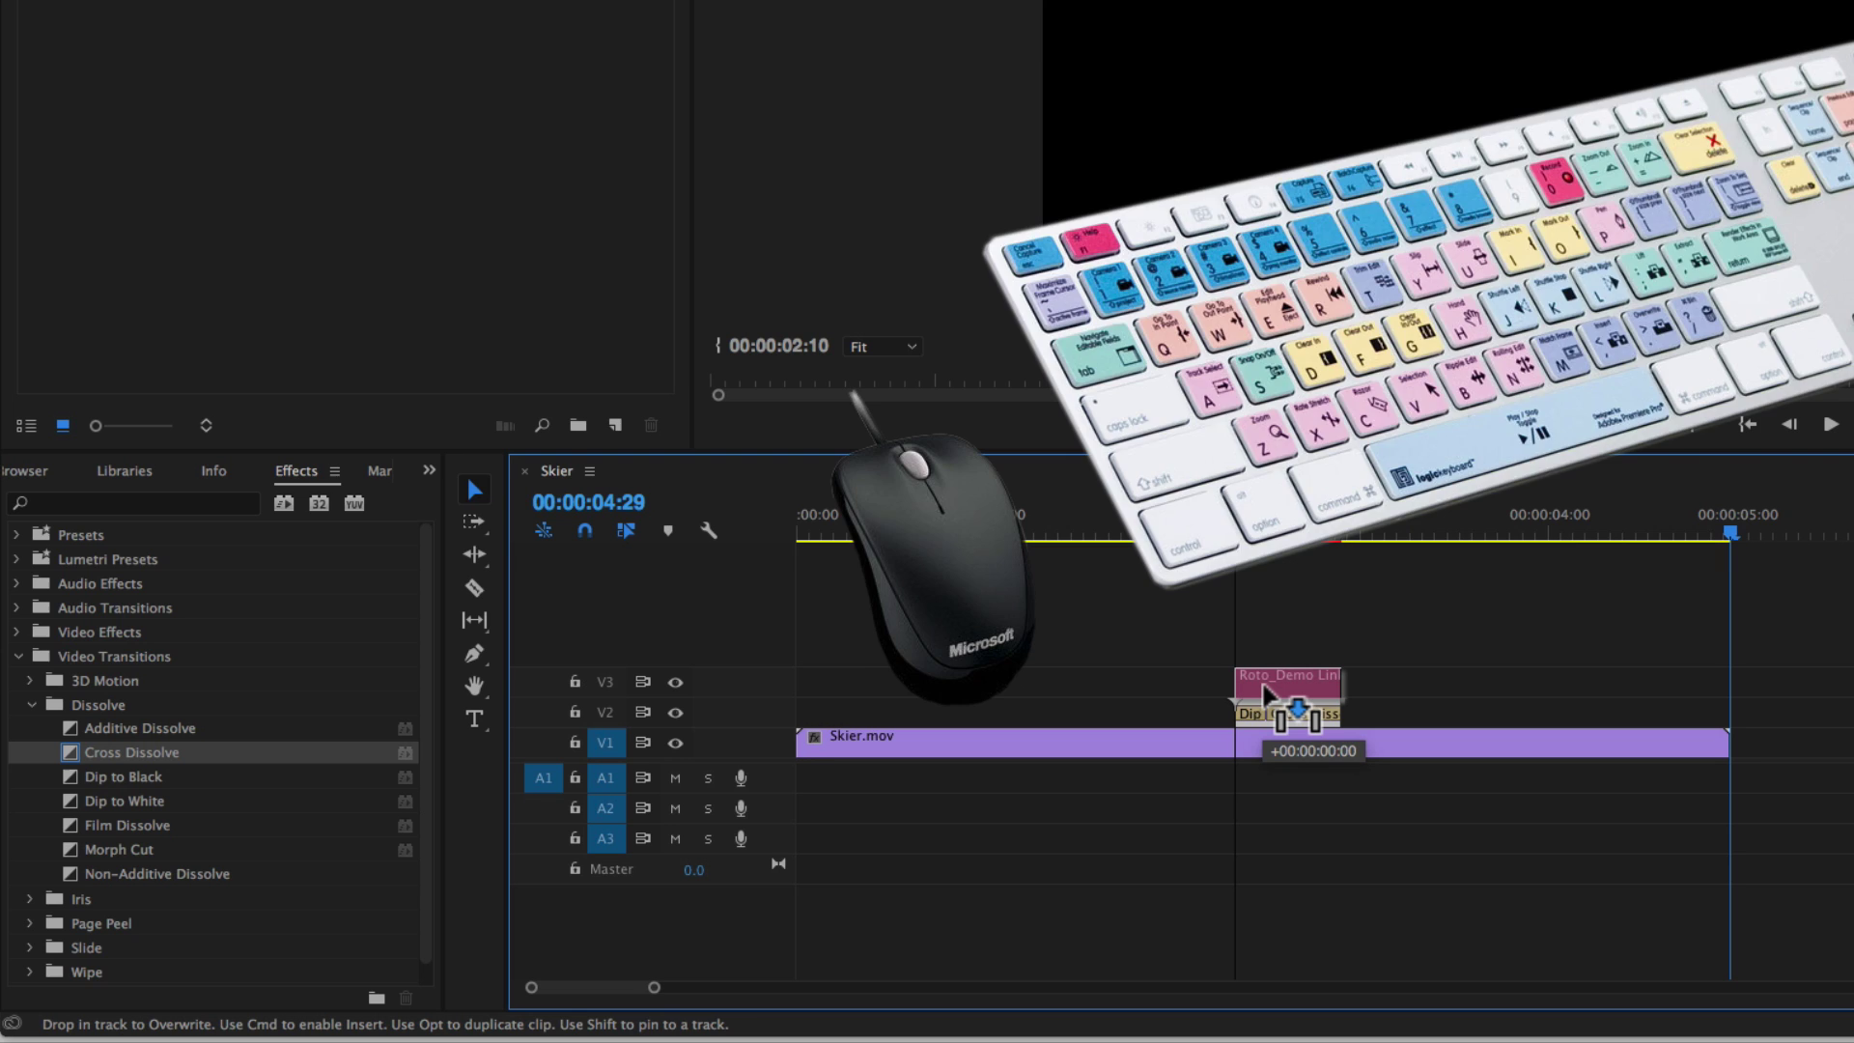
left_click_drag(1261, 693, 1364, 679)
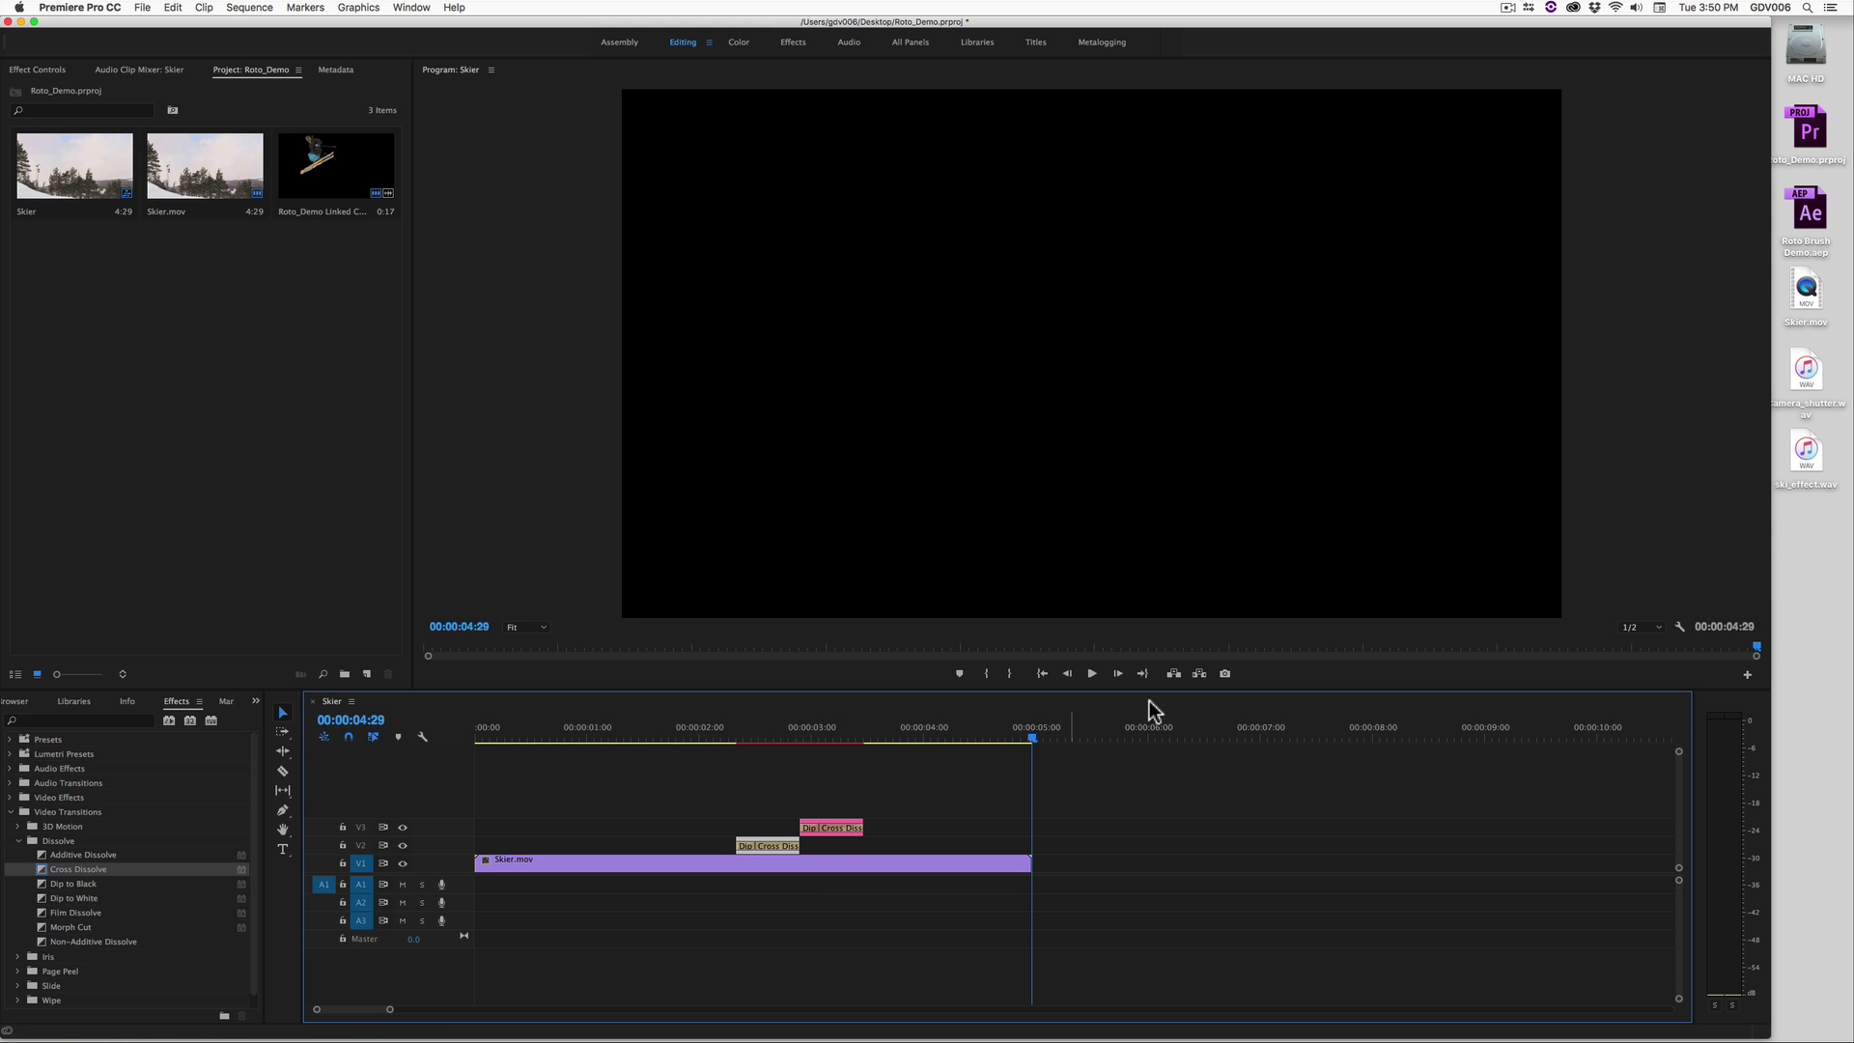
Place camera_shutter.wav and ski_effect.wav on the audio tracks, then play the sequence from the start
left_click_drag(1808, 380, 820, 904)
left_click_drag(1808, 467, 478, 922)
key("Home")
left_click(1093, 674)
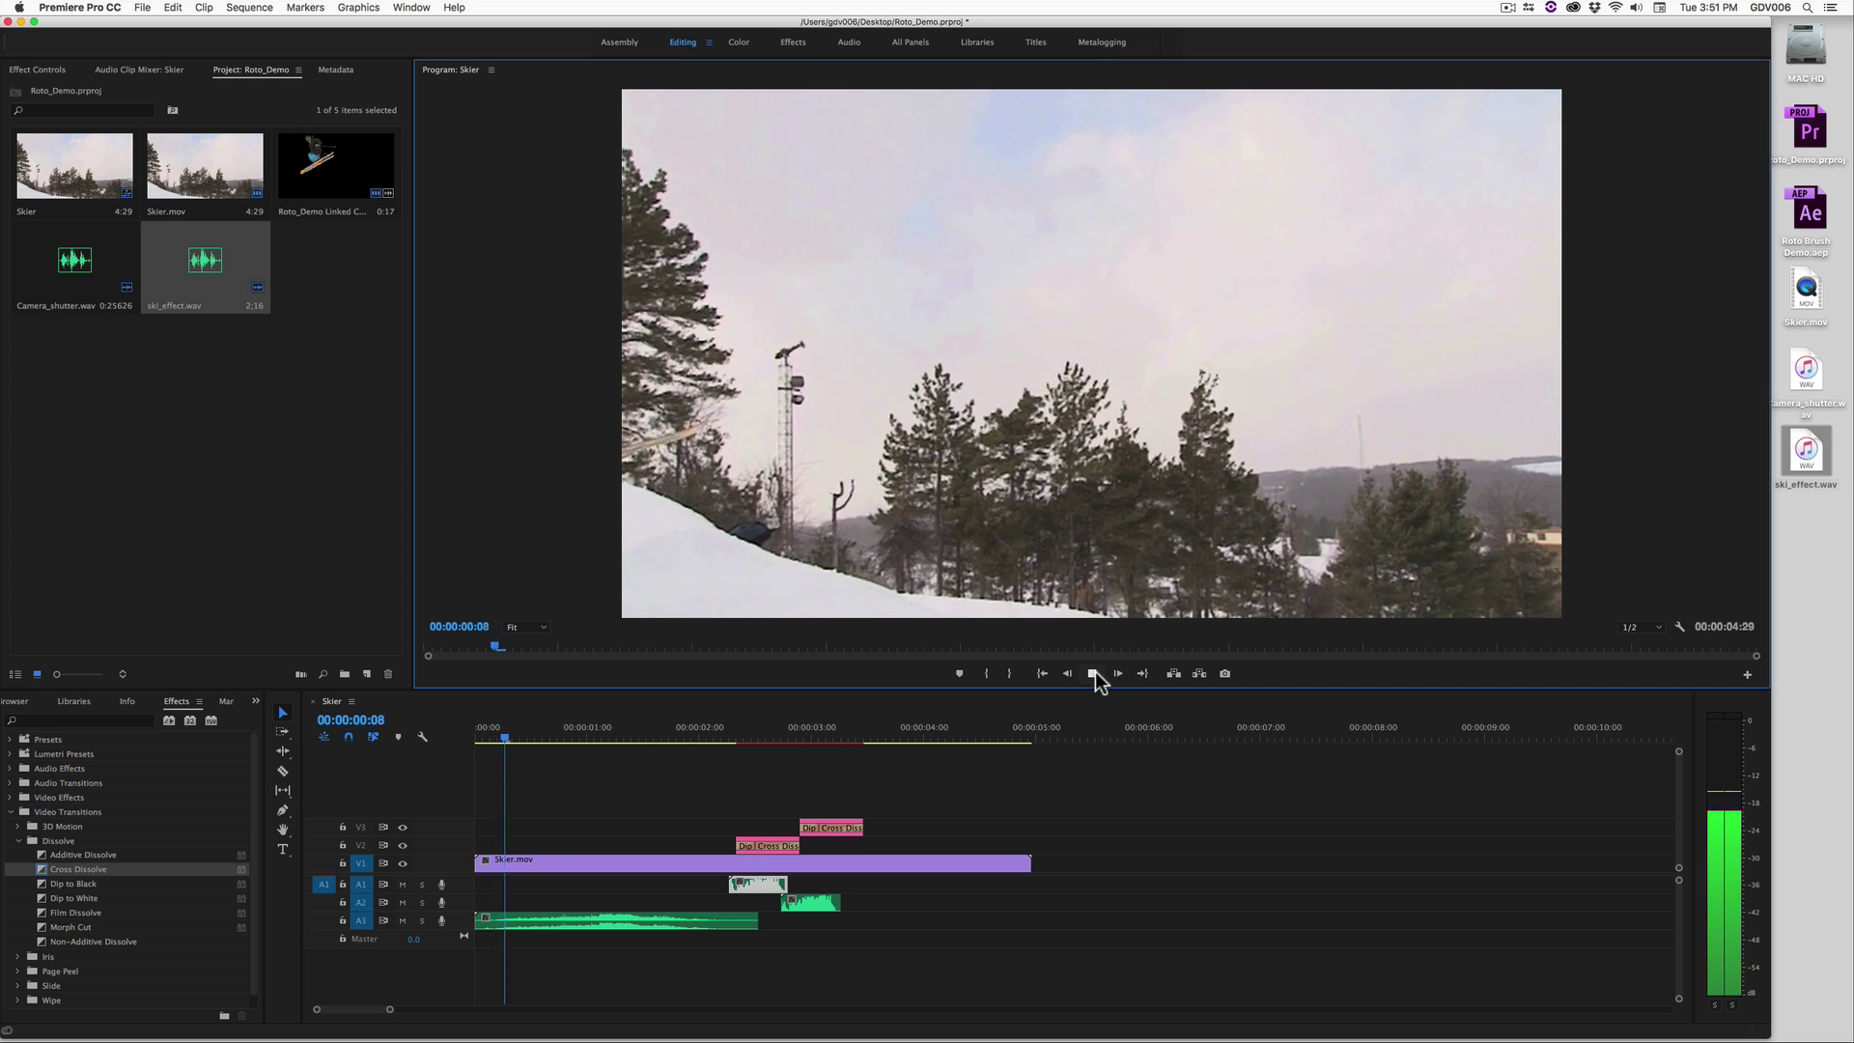